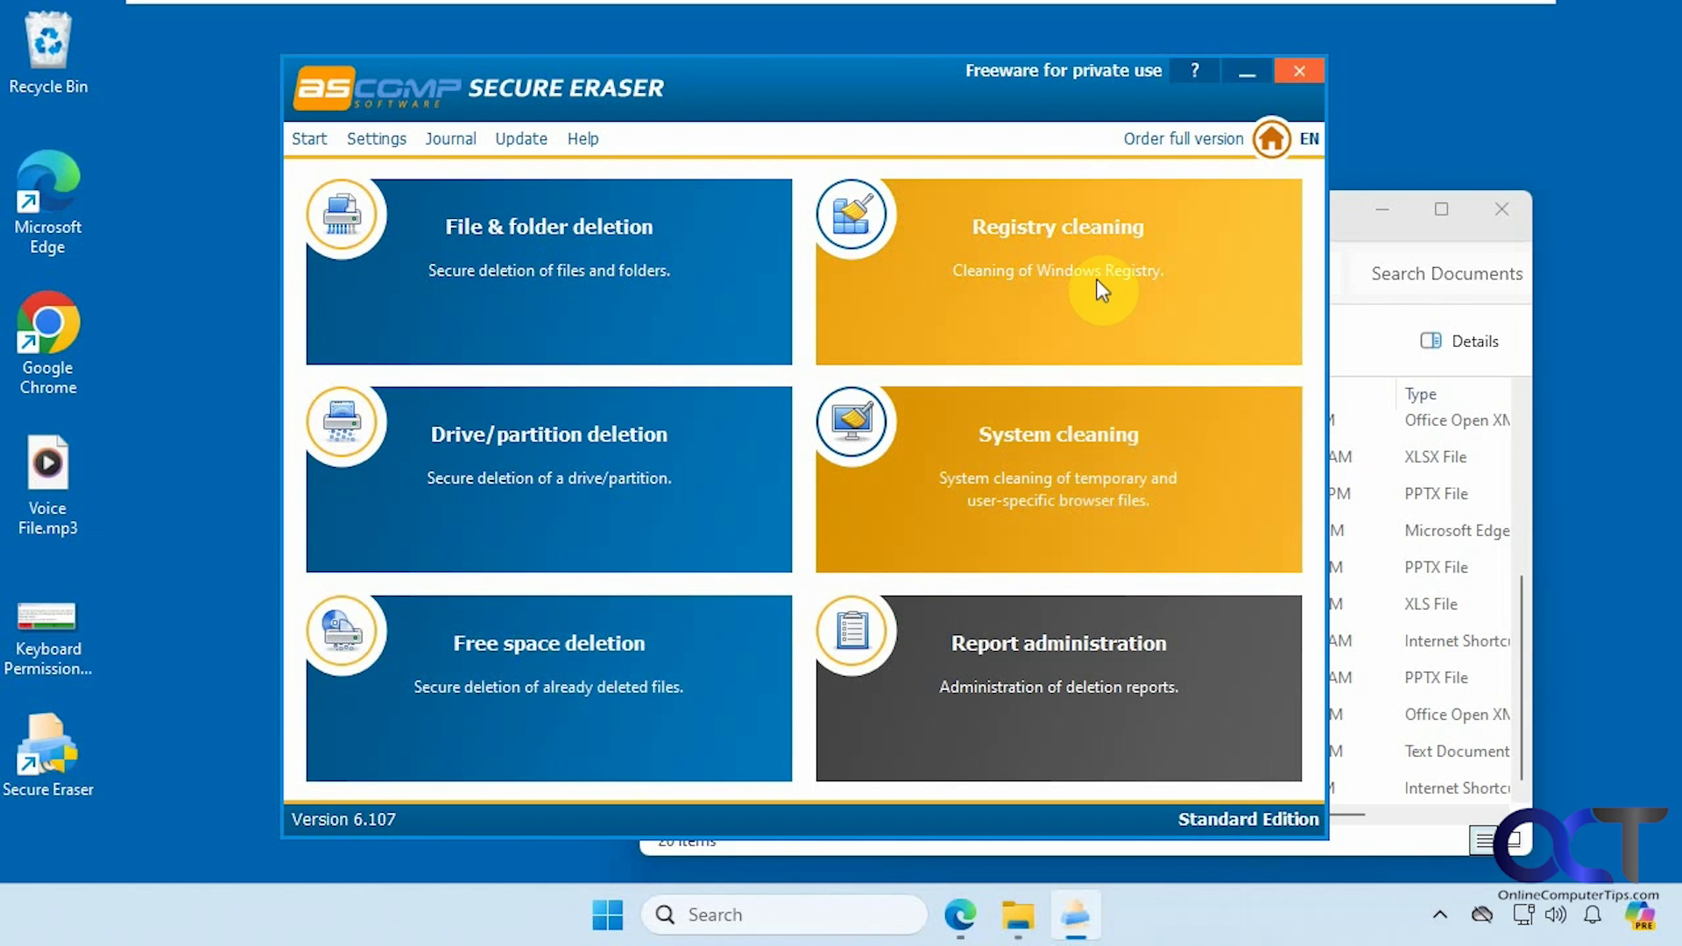
# Step: Look through the registry cleaning, system cleaning and deletion reports pages, returning to the overview
pyautogui.click(1100, 289)
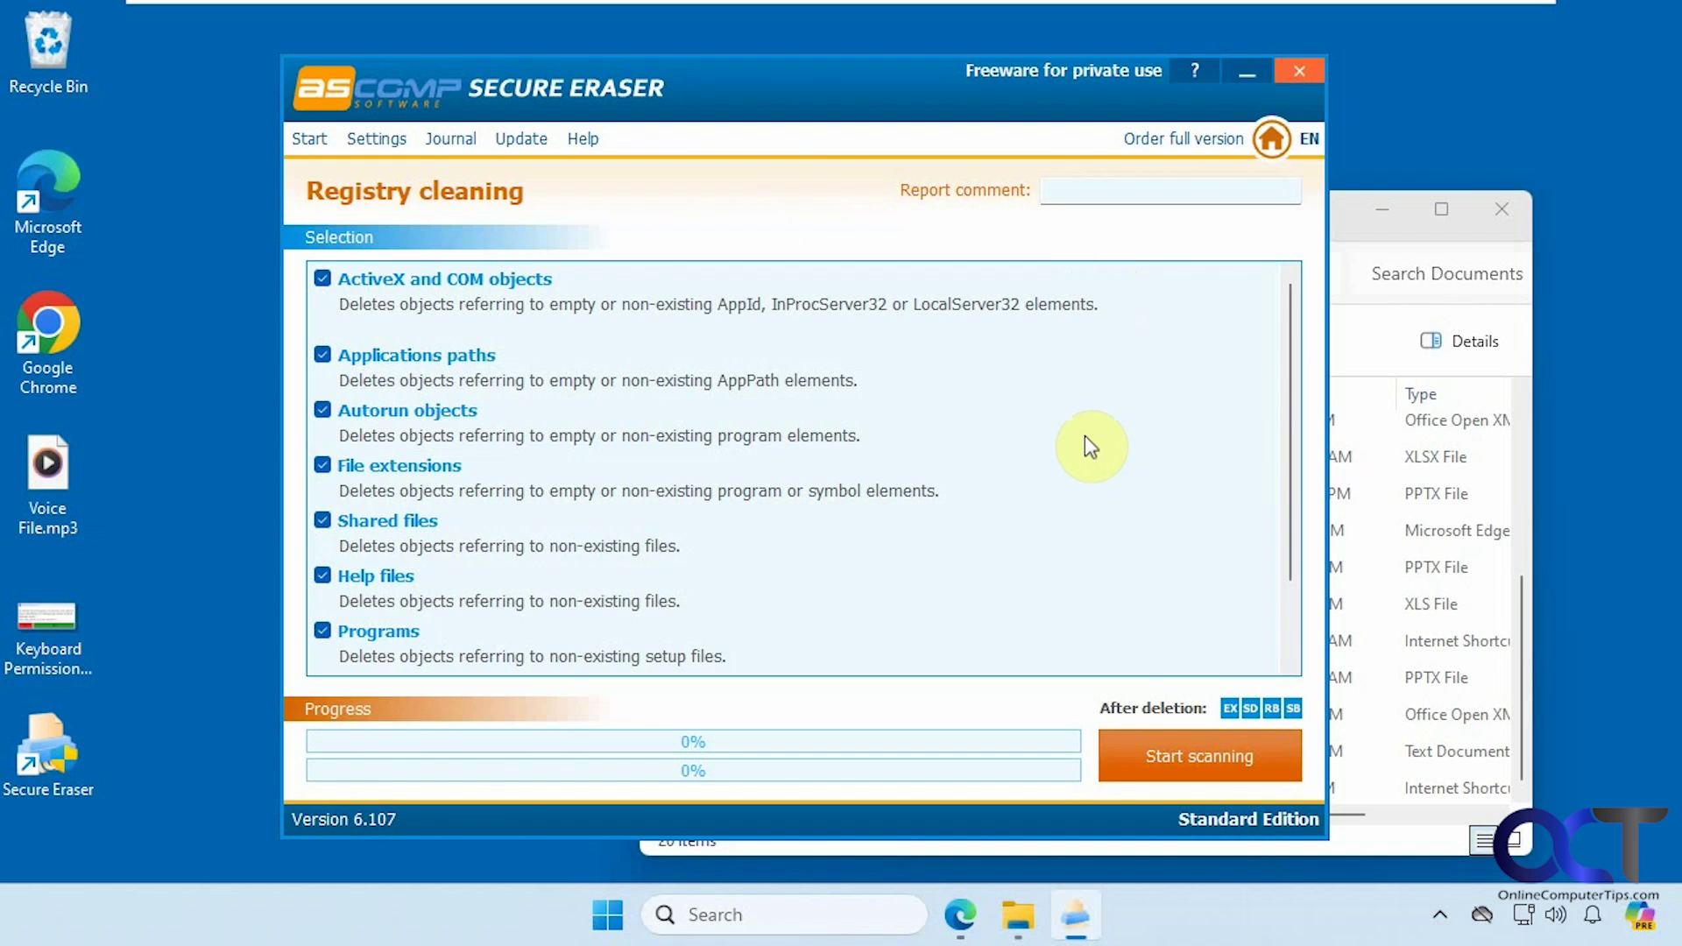
pyautogui.click(312, 139)
pyautogui.click(1086, 494)
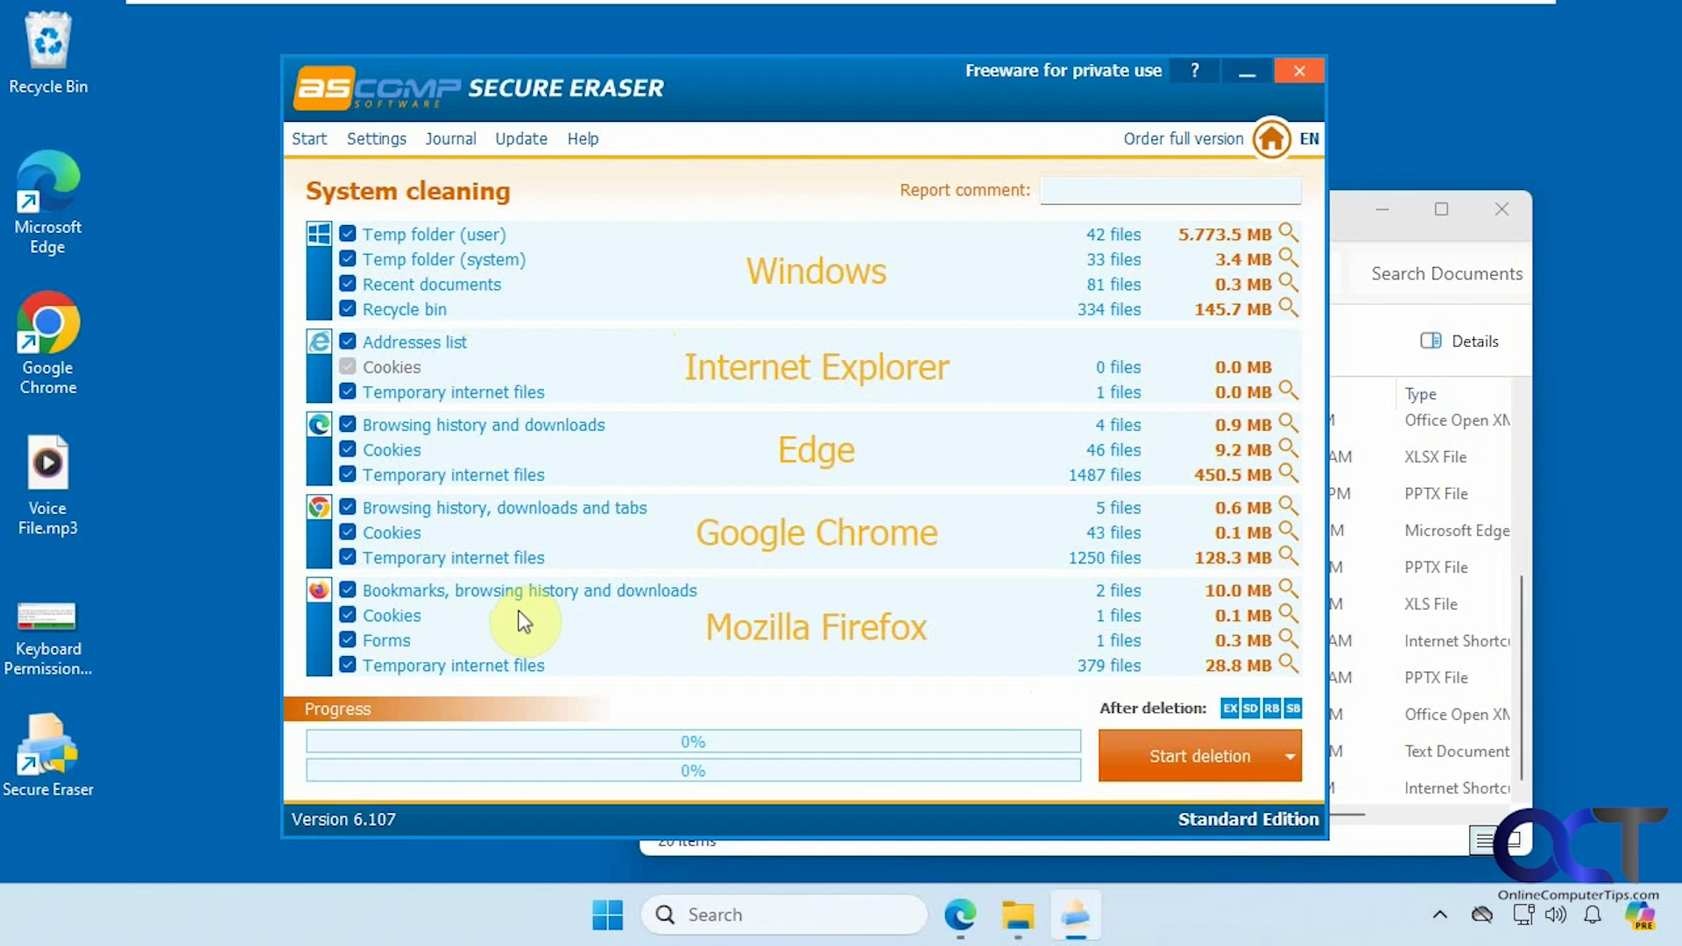
pyautogui.click(307, 138)
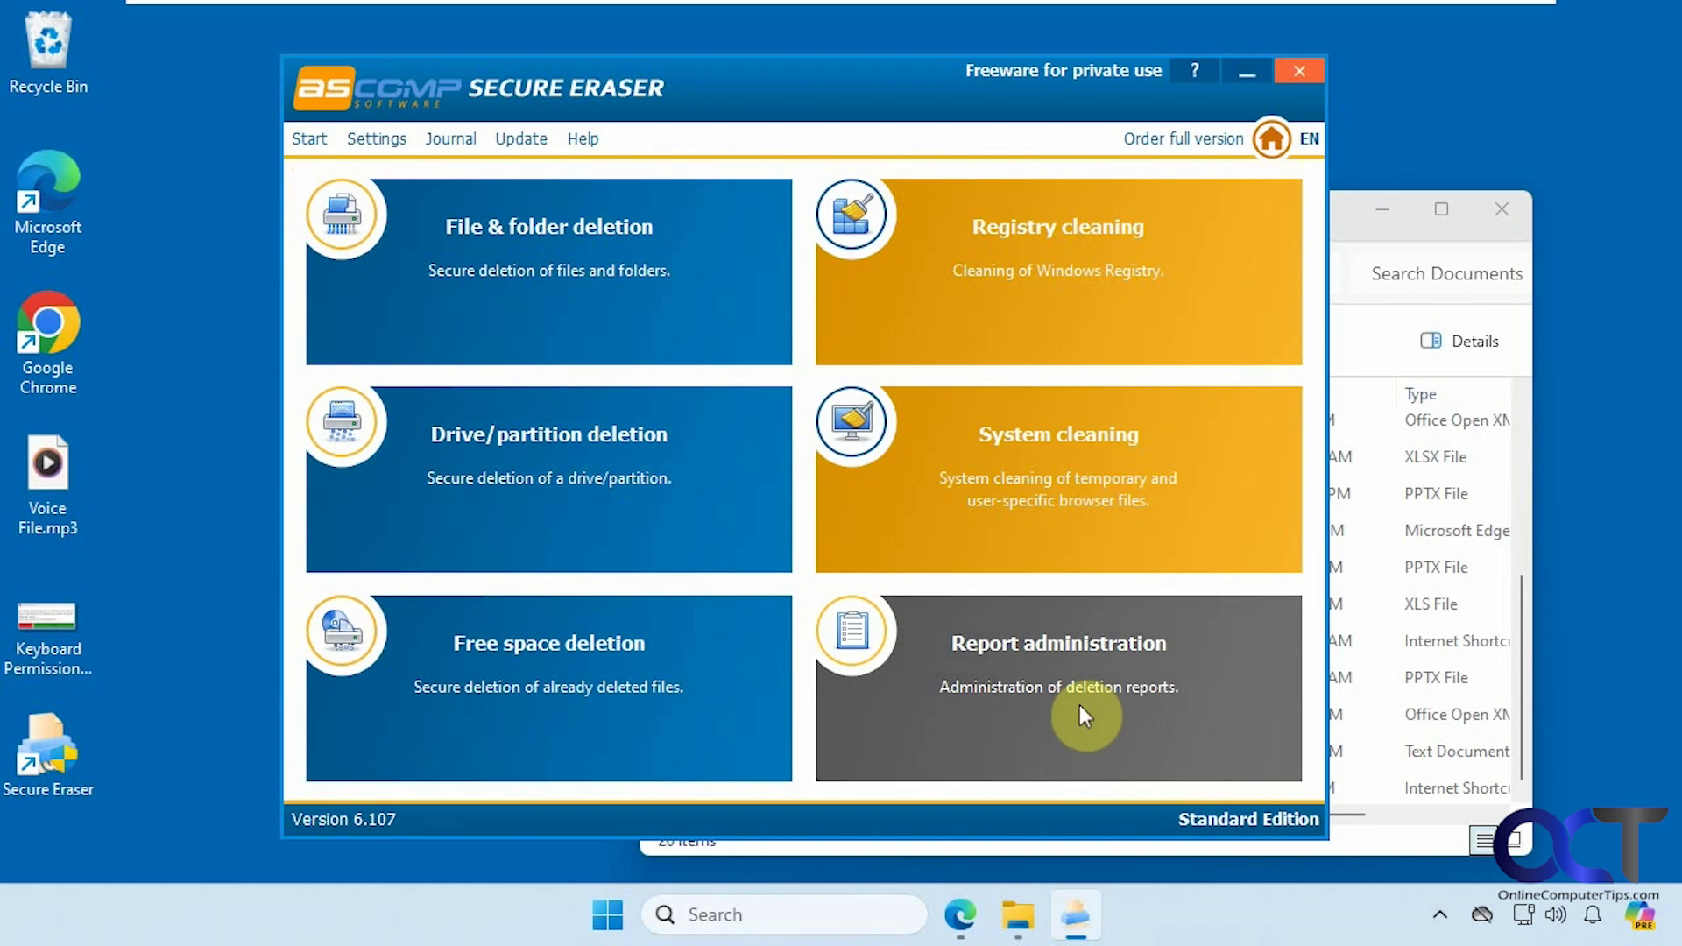
pyautogui.click(1059, 685)
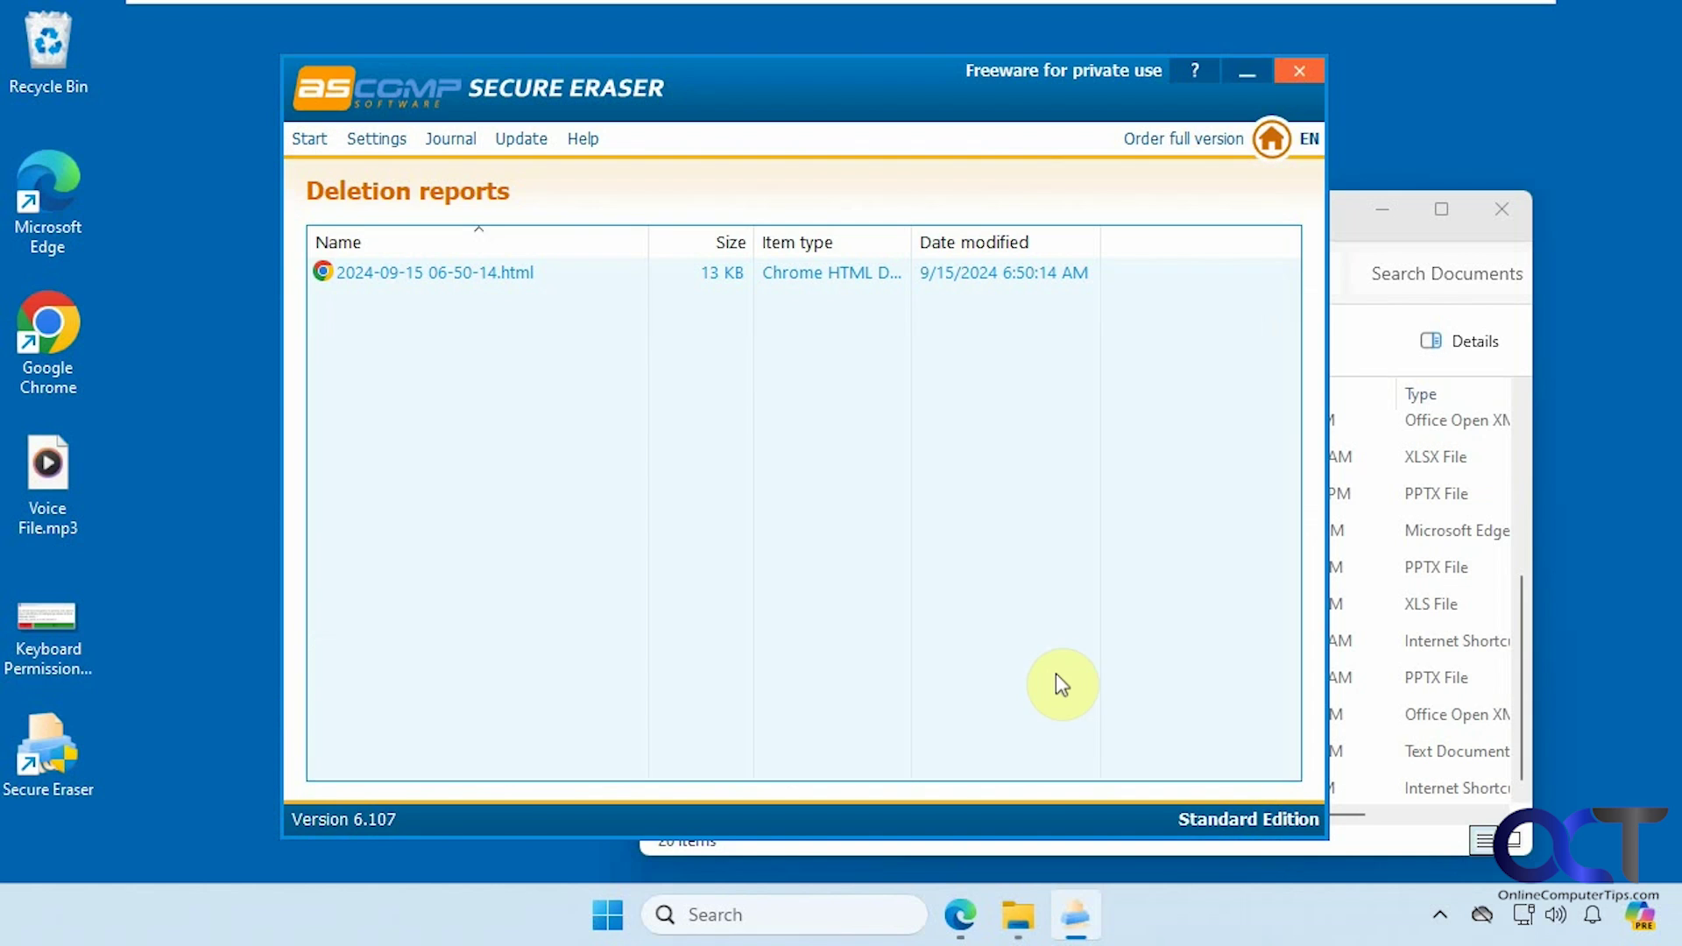
pyautogui.click(317, 145)
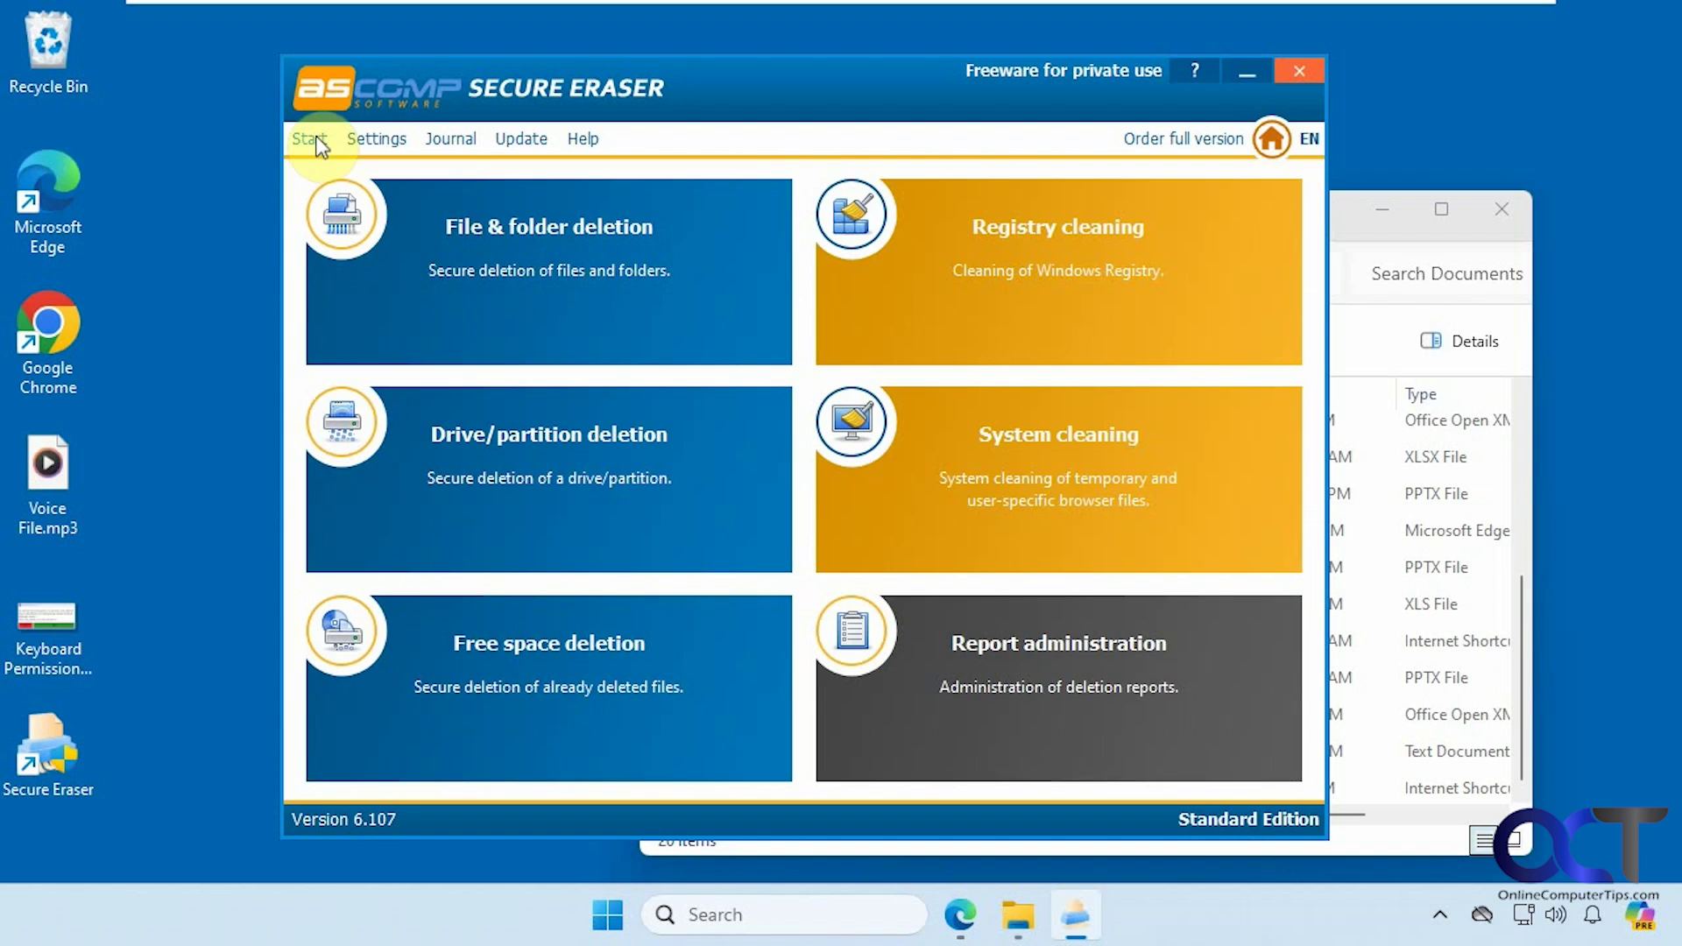
# Step: Add the PDF Files folder, Book1.xlsx, Brochure.docx and the remote-workers security document to the File & folder deletion list
pyautogui.click(536, 300)
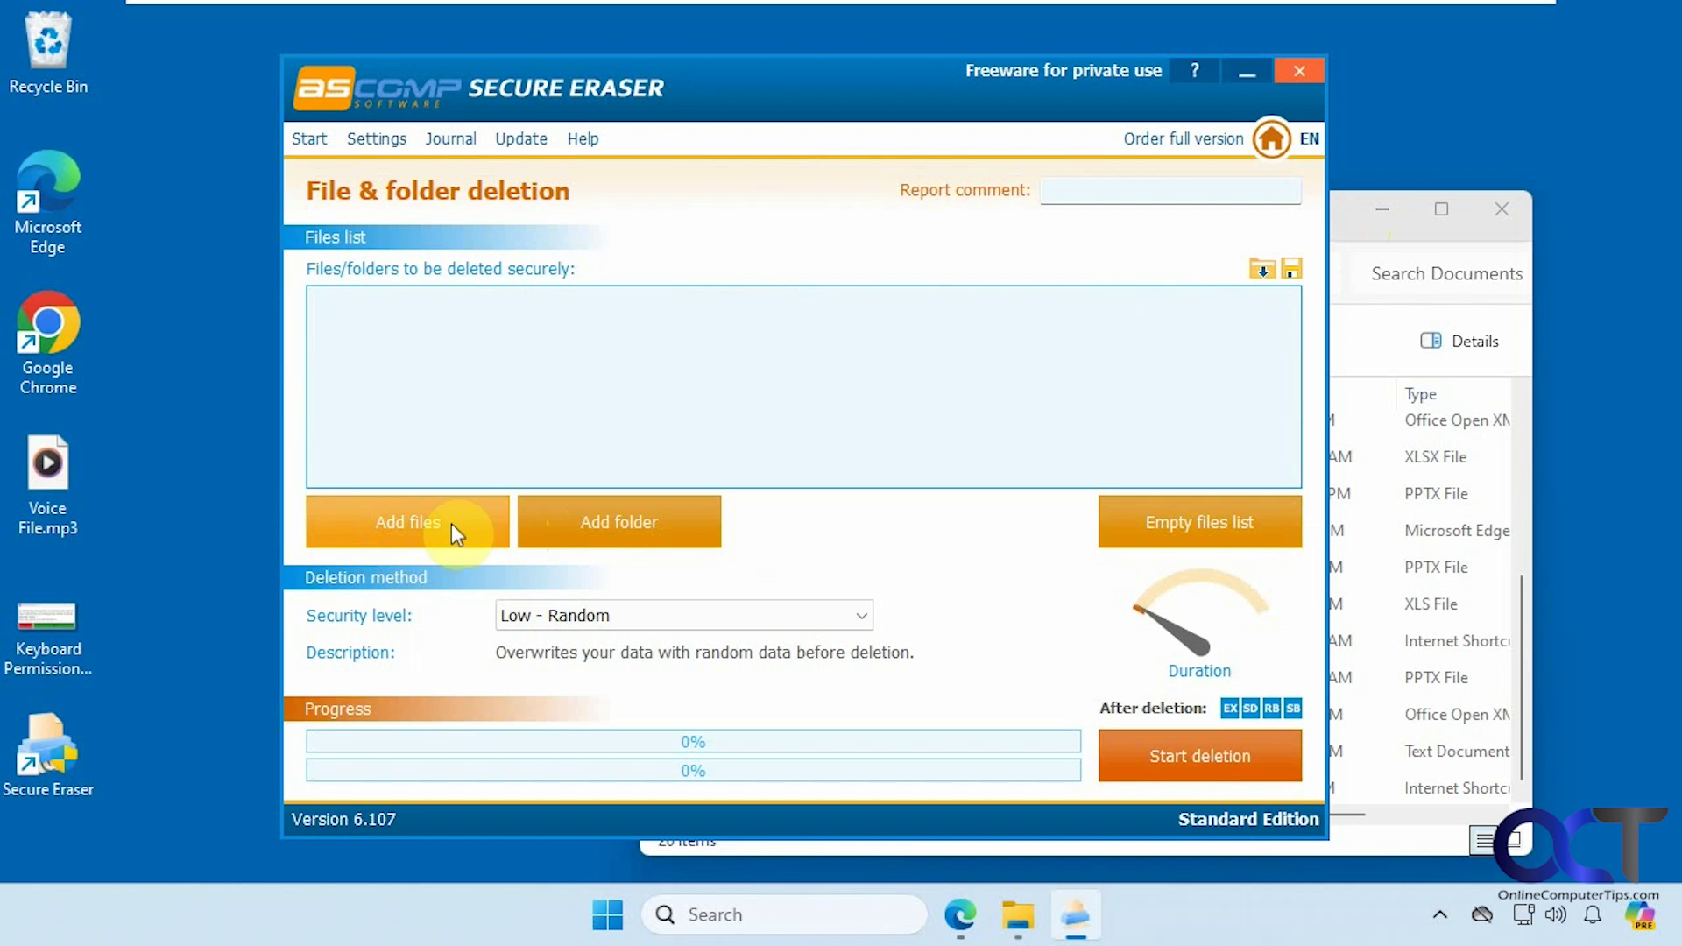
pyautogui.click(1354, 234)
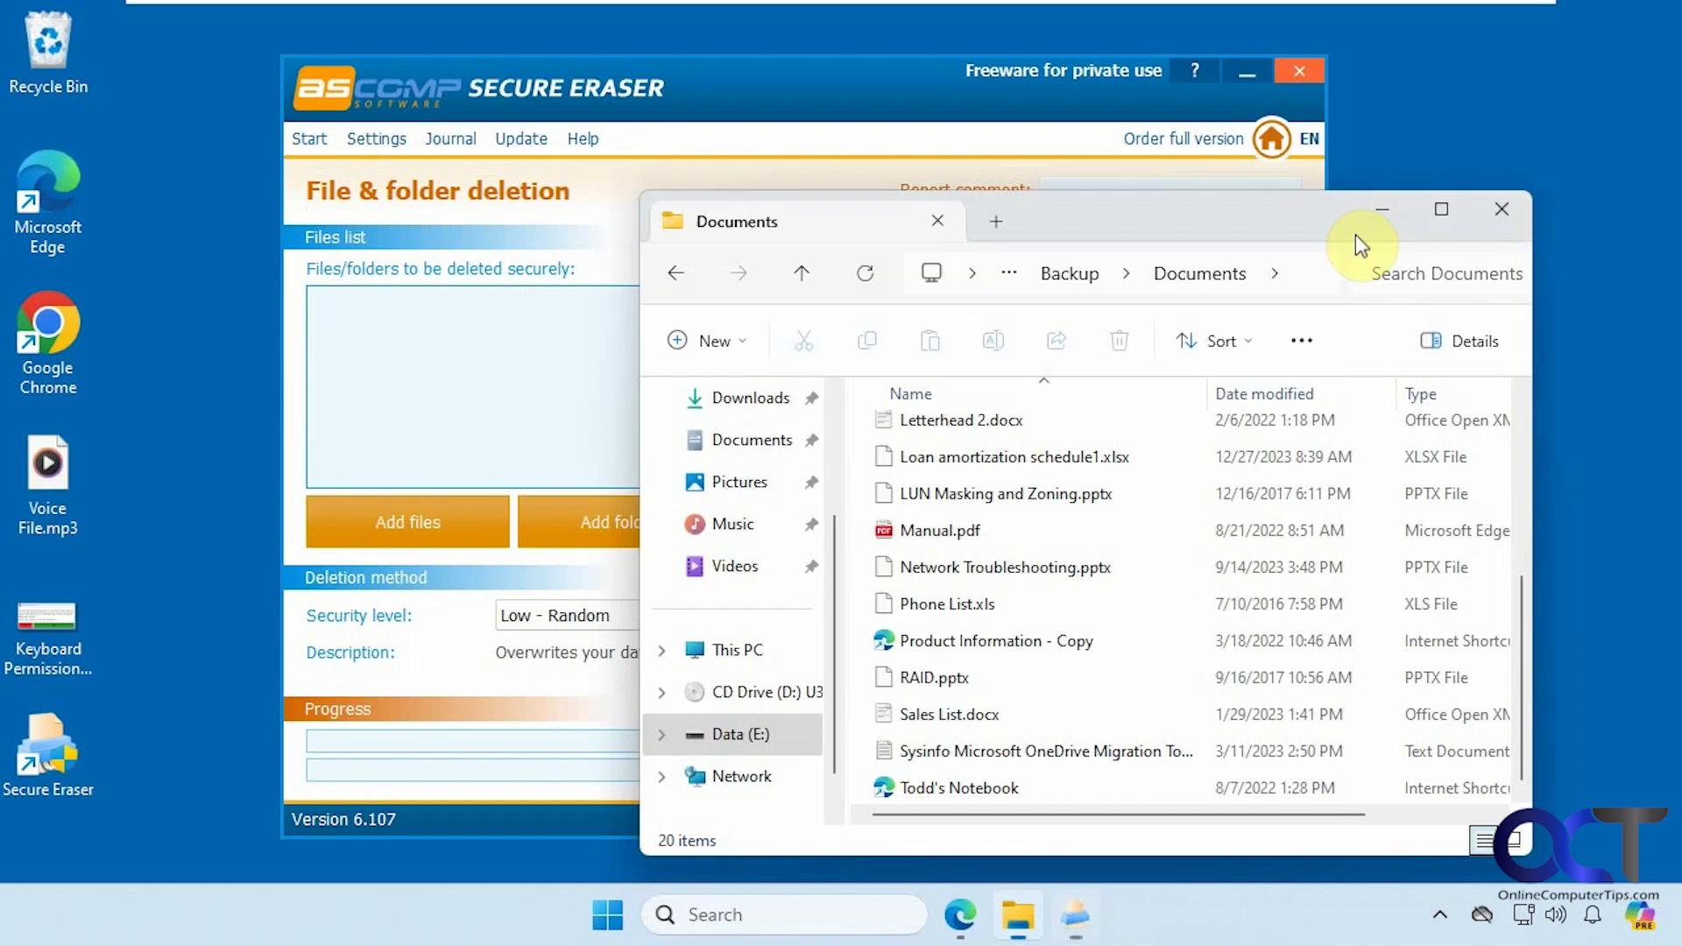
pyautogui.scroll(3, 1060, 652)
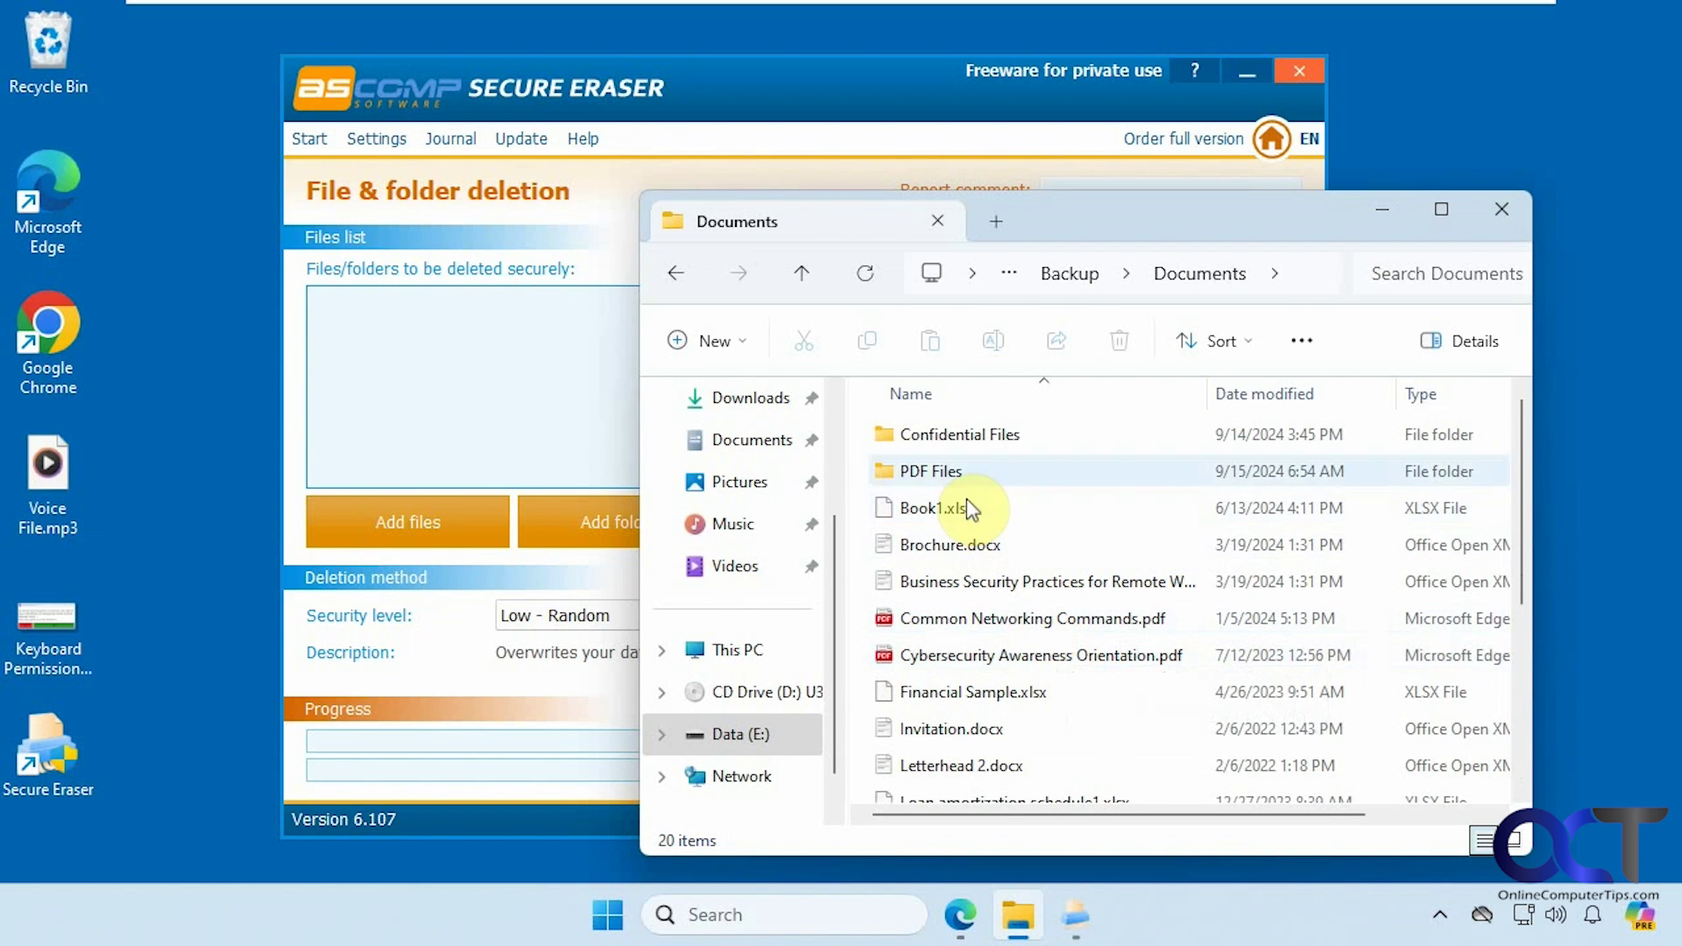
pyautogui.click(945, 474)
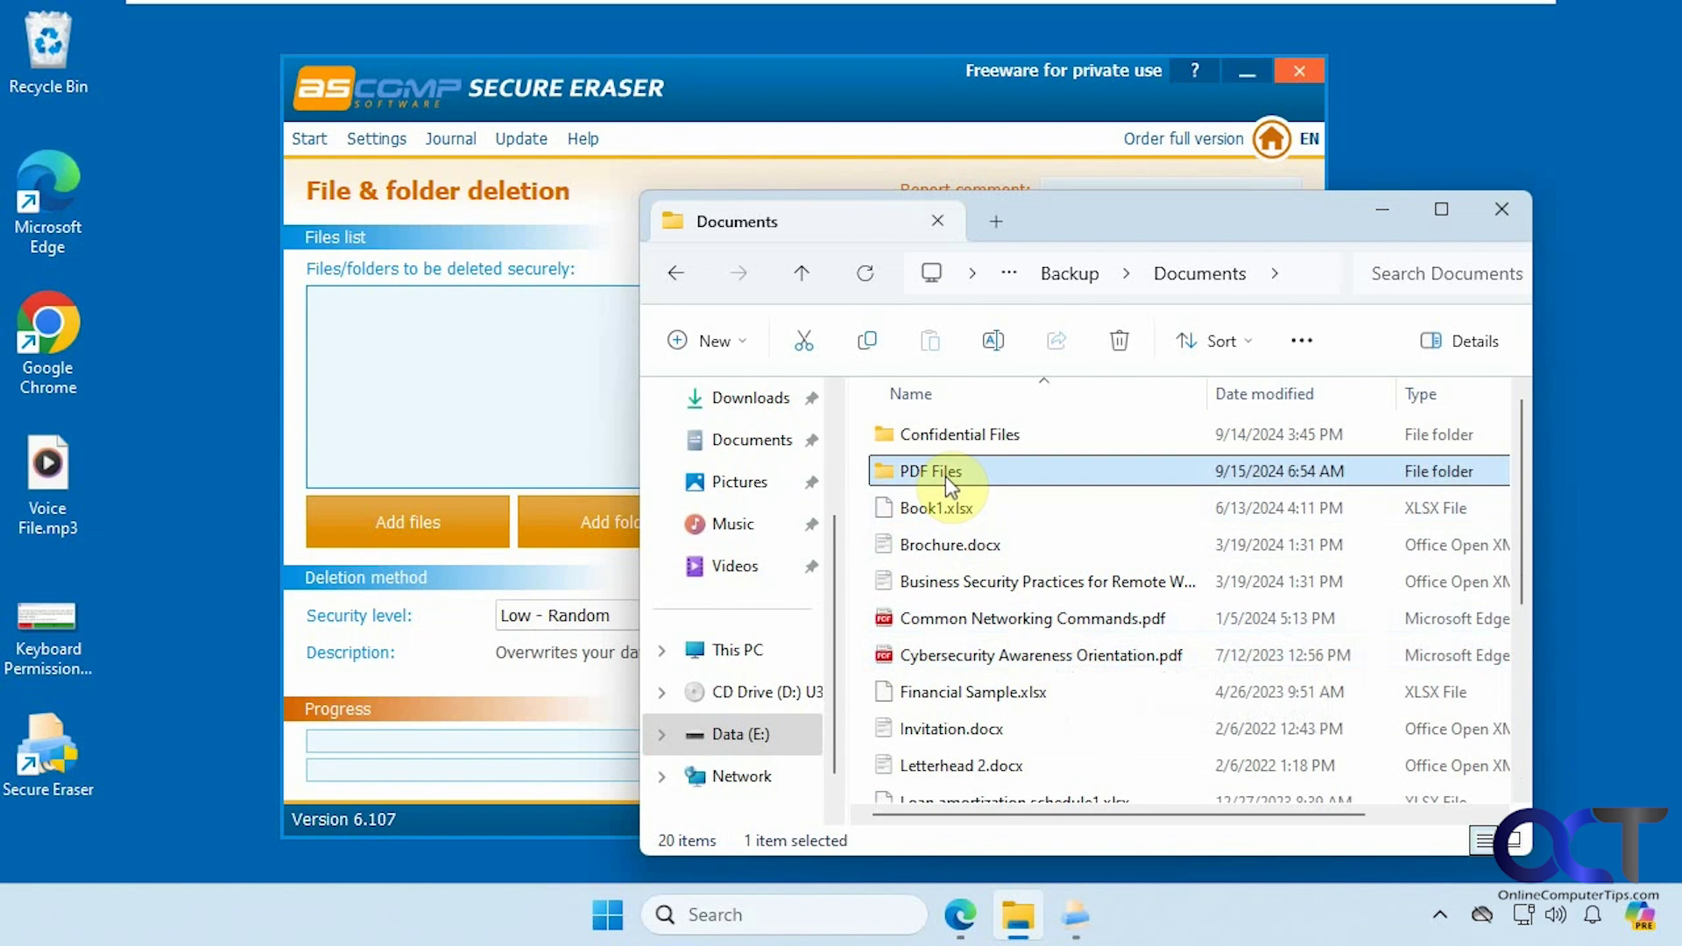
pyautogui.keyDown('shift'); pyautogui.click(955, 581); pyautogui.keyUp('shift')
pyautogui.moveTo(939, 523)
pyautogui.mouseDown()
pyautogui.moveTo(942, 477)
pyautogui.moveTo(789, 477)
pyautogui.moveTo(394, 412)
pyautogui.moveTo(464, 411)
pyautogui.mouseUp()
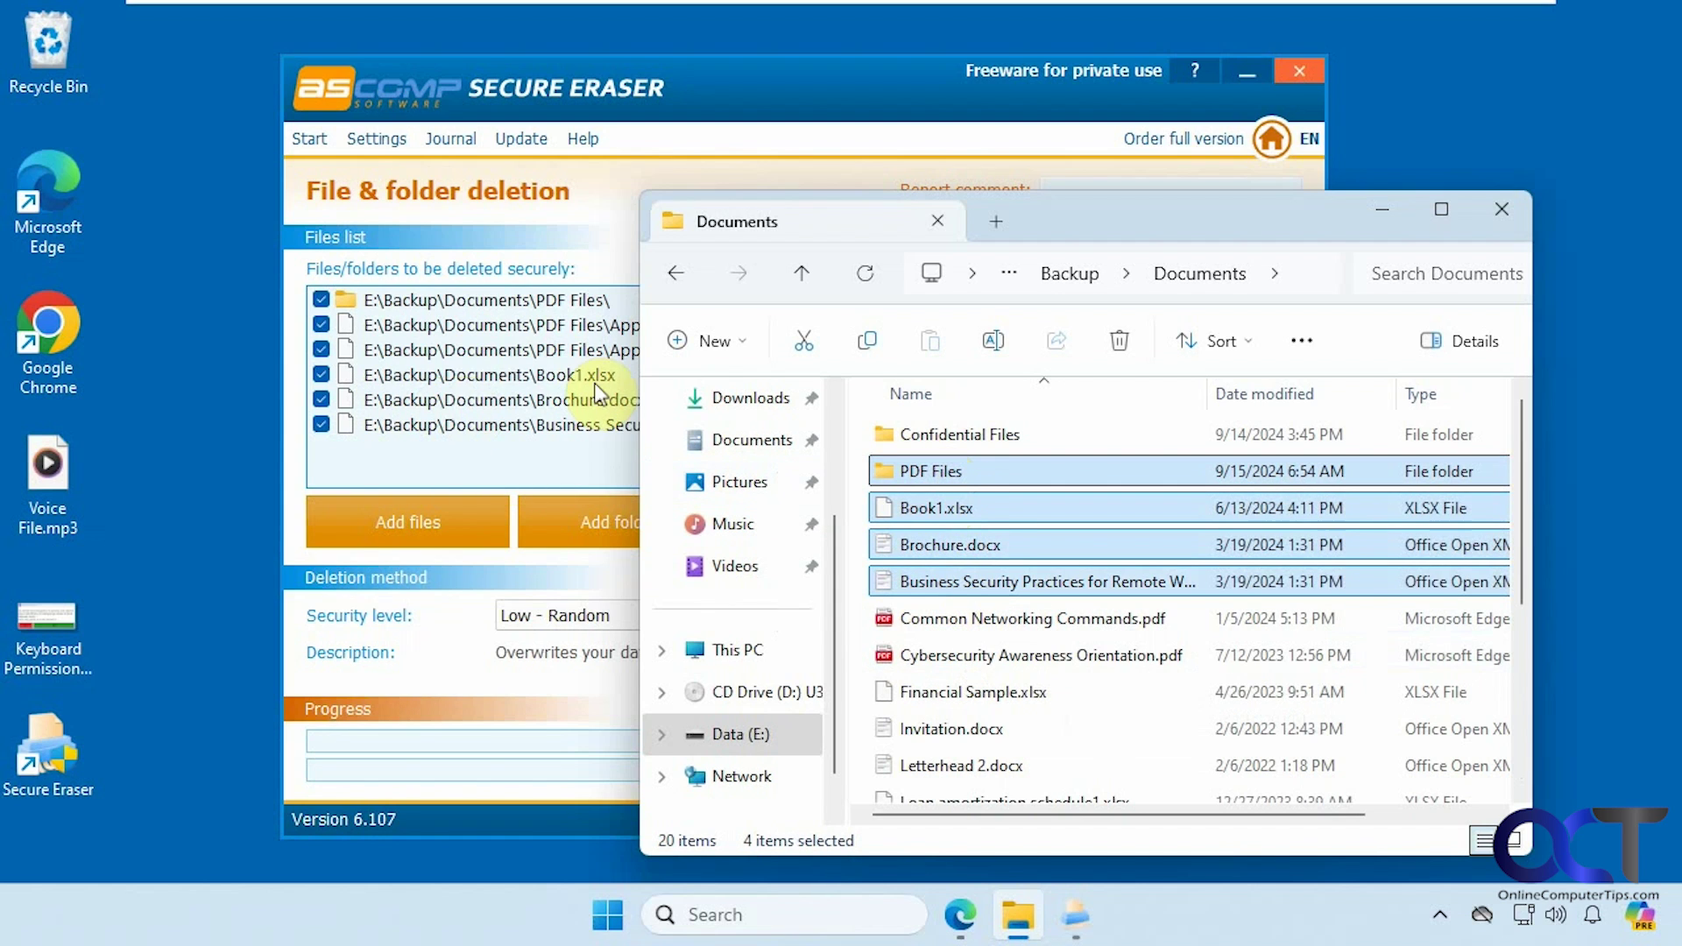
# Step: Keep the Low - Random security level and start the deletion
pyautogui.click(880, 74)
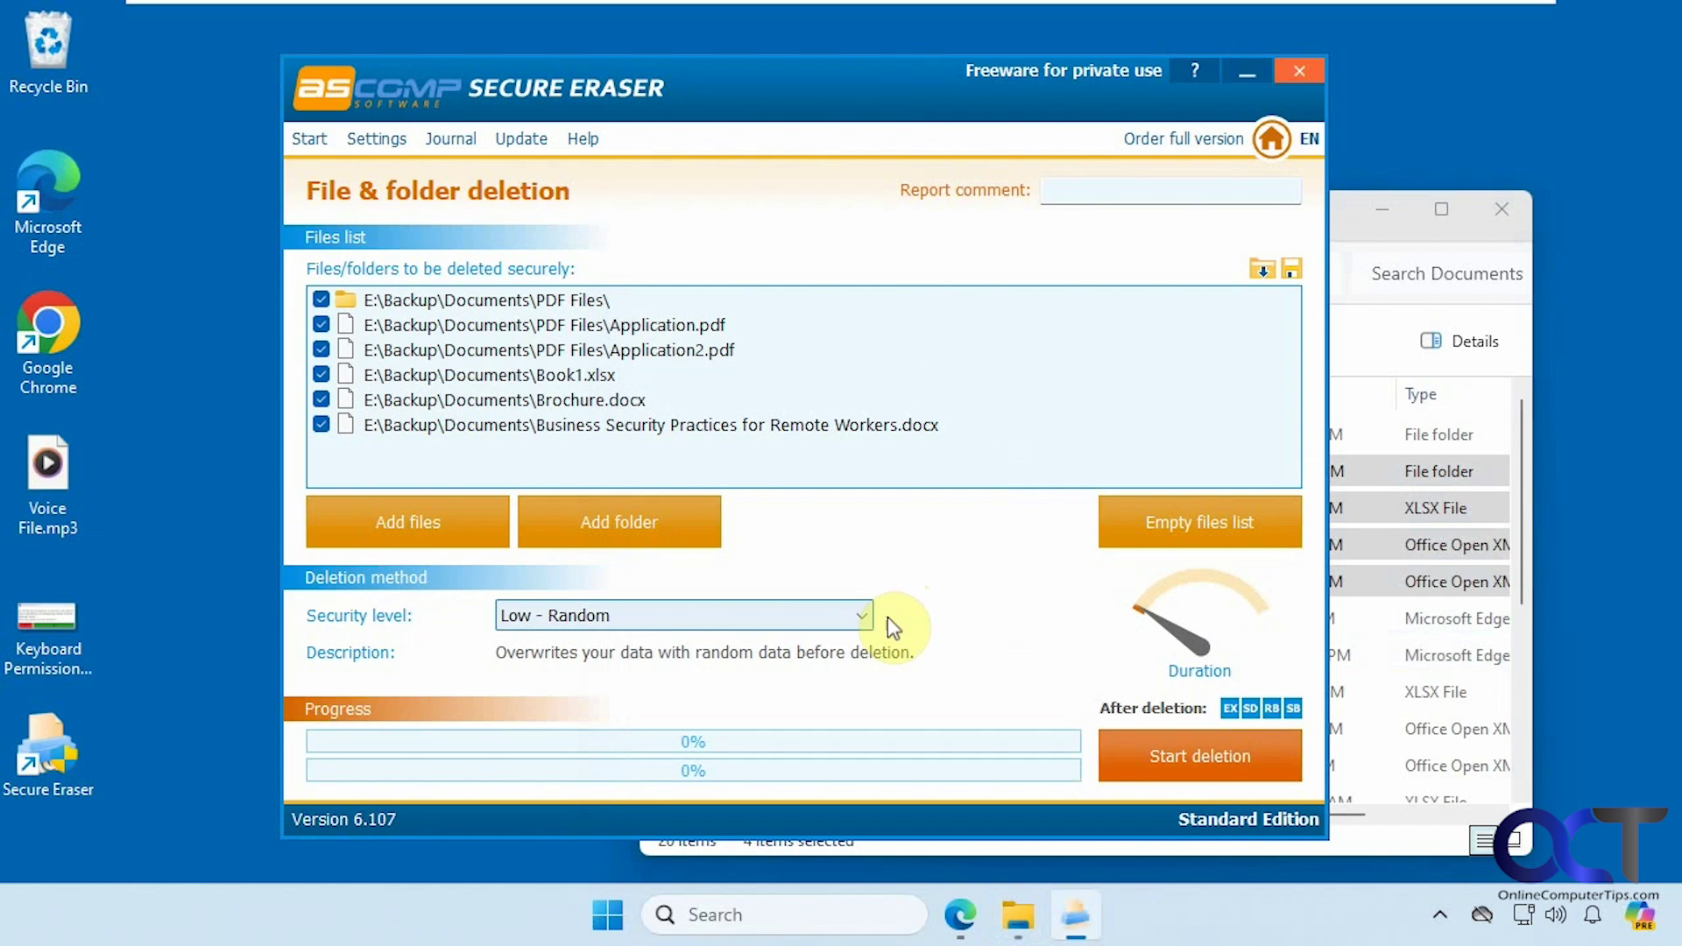
pyautogui.click(862, 617)
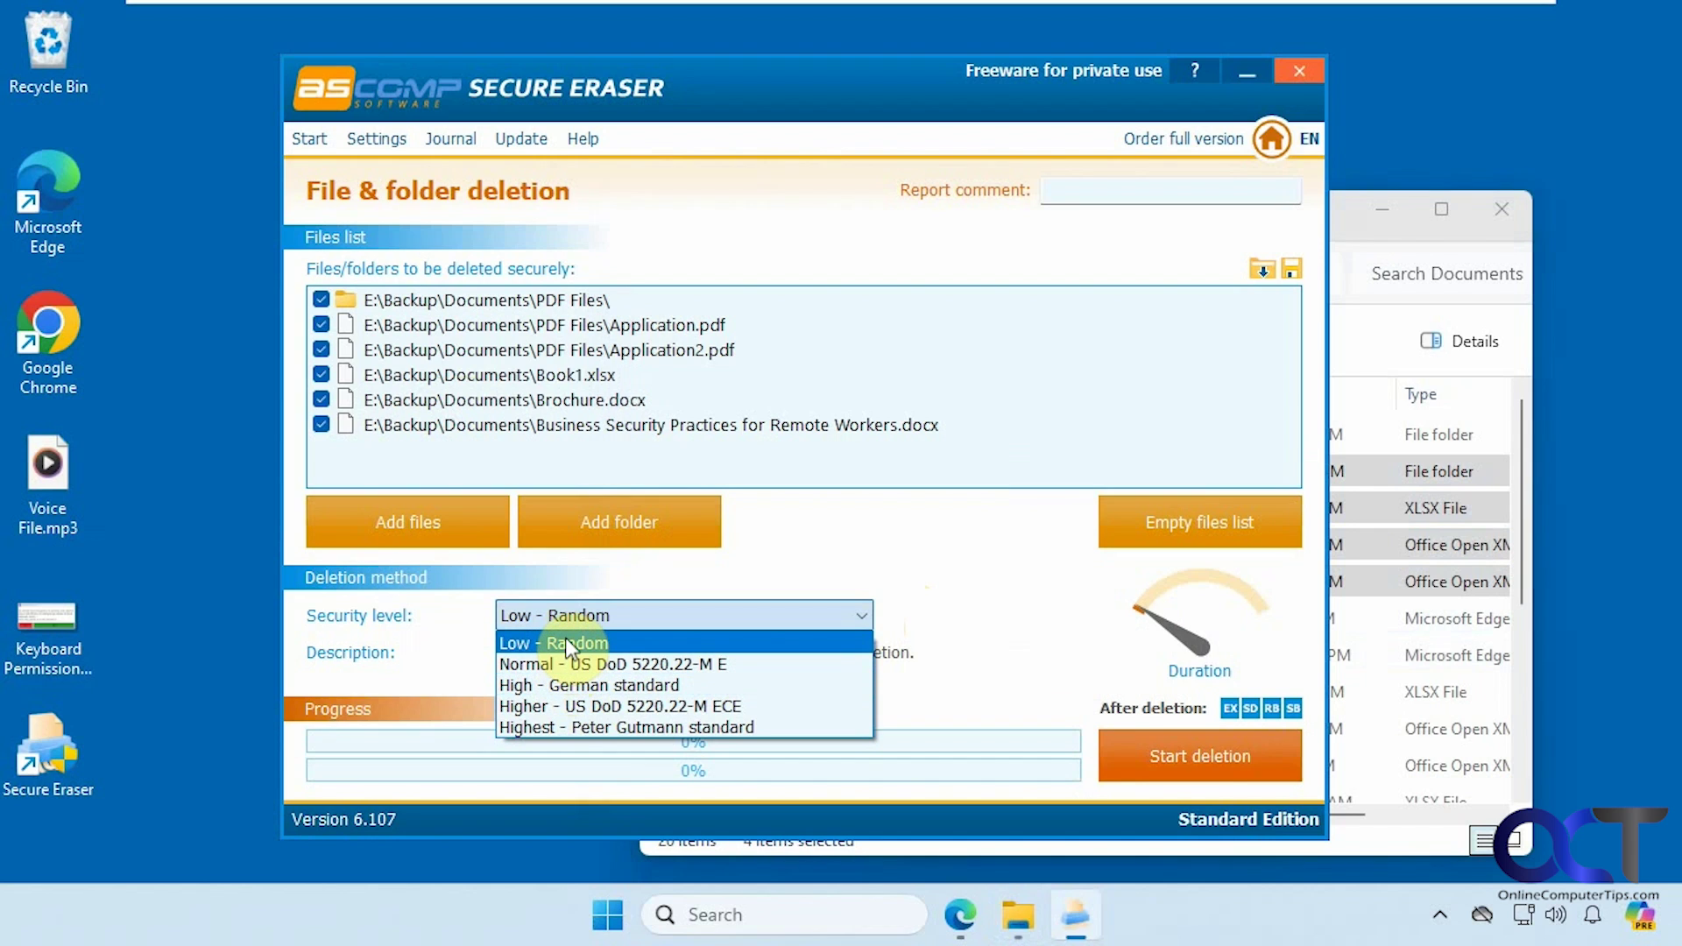
pyautogui.click(565, 644)
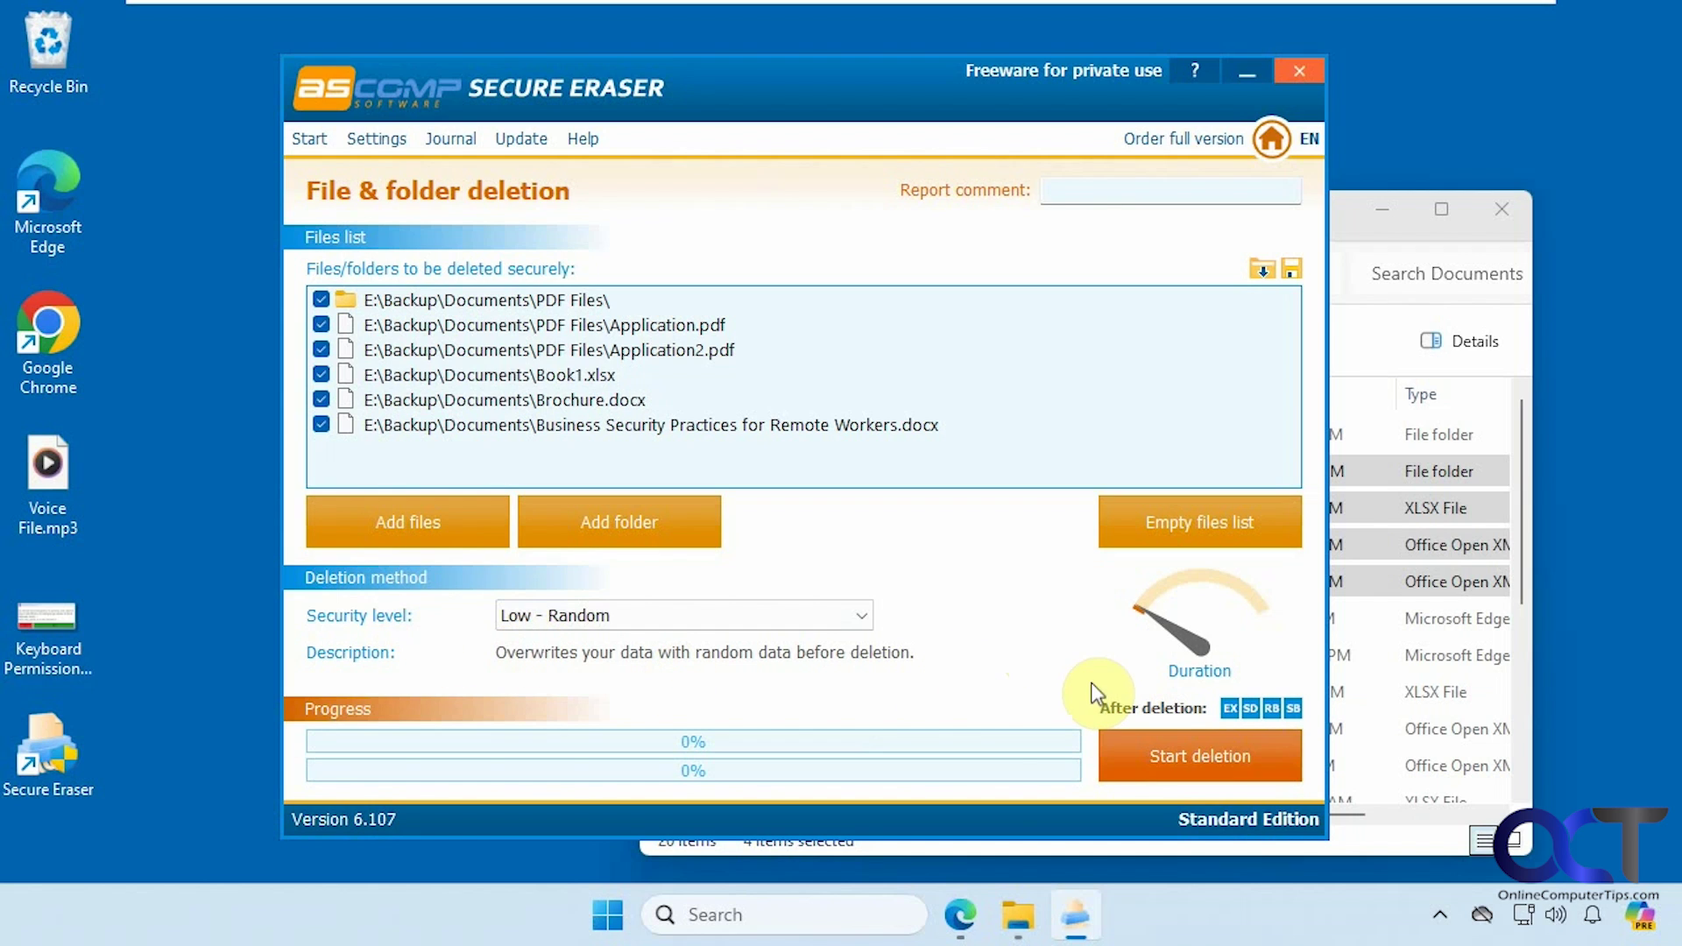
pyautogui.click(1159, 753)
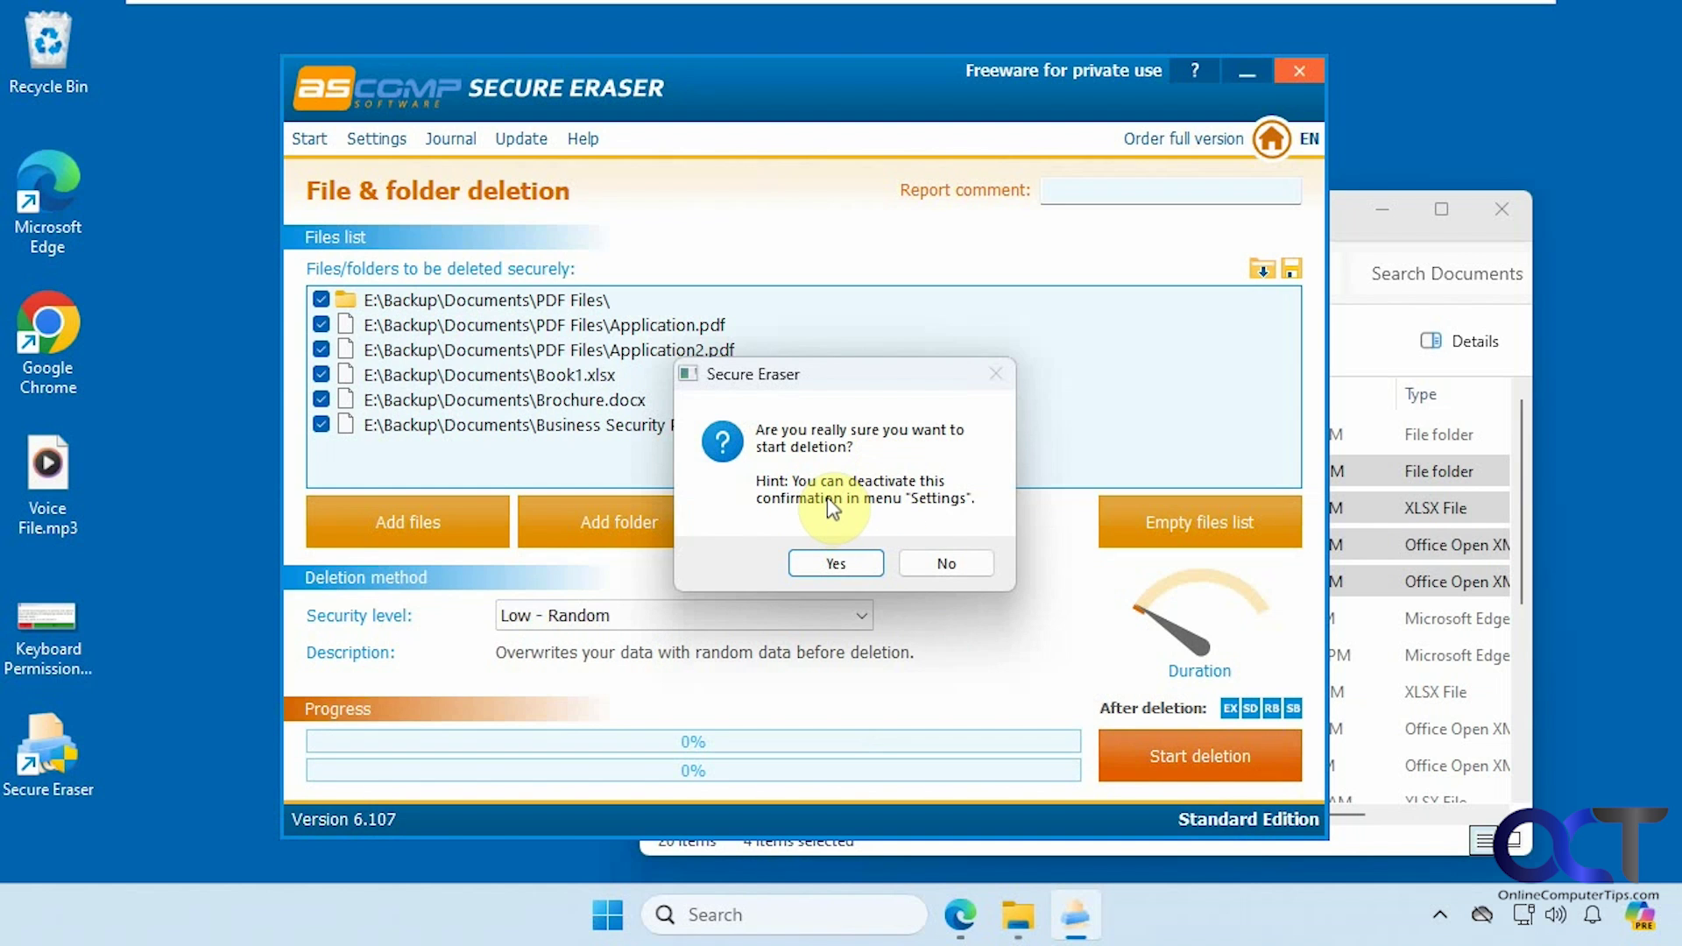
# Step: Confirm the deletion and review the Chrome report showing six items erased with zero errors
pyautogui.click(837, 563)
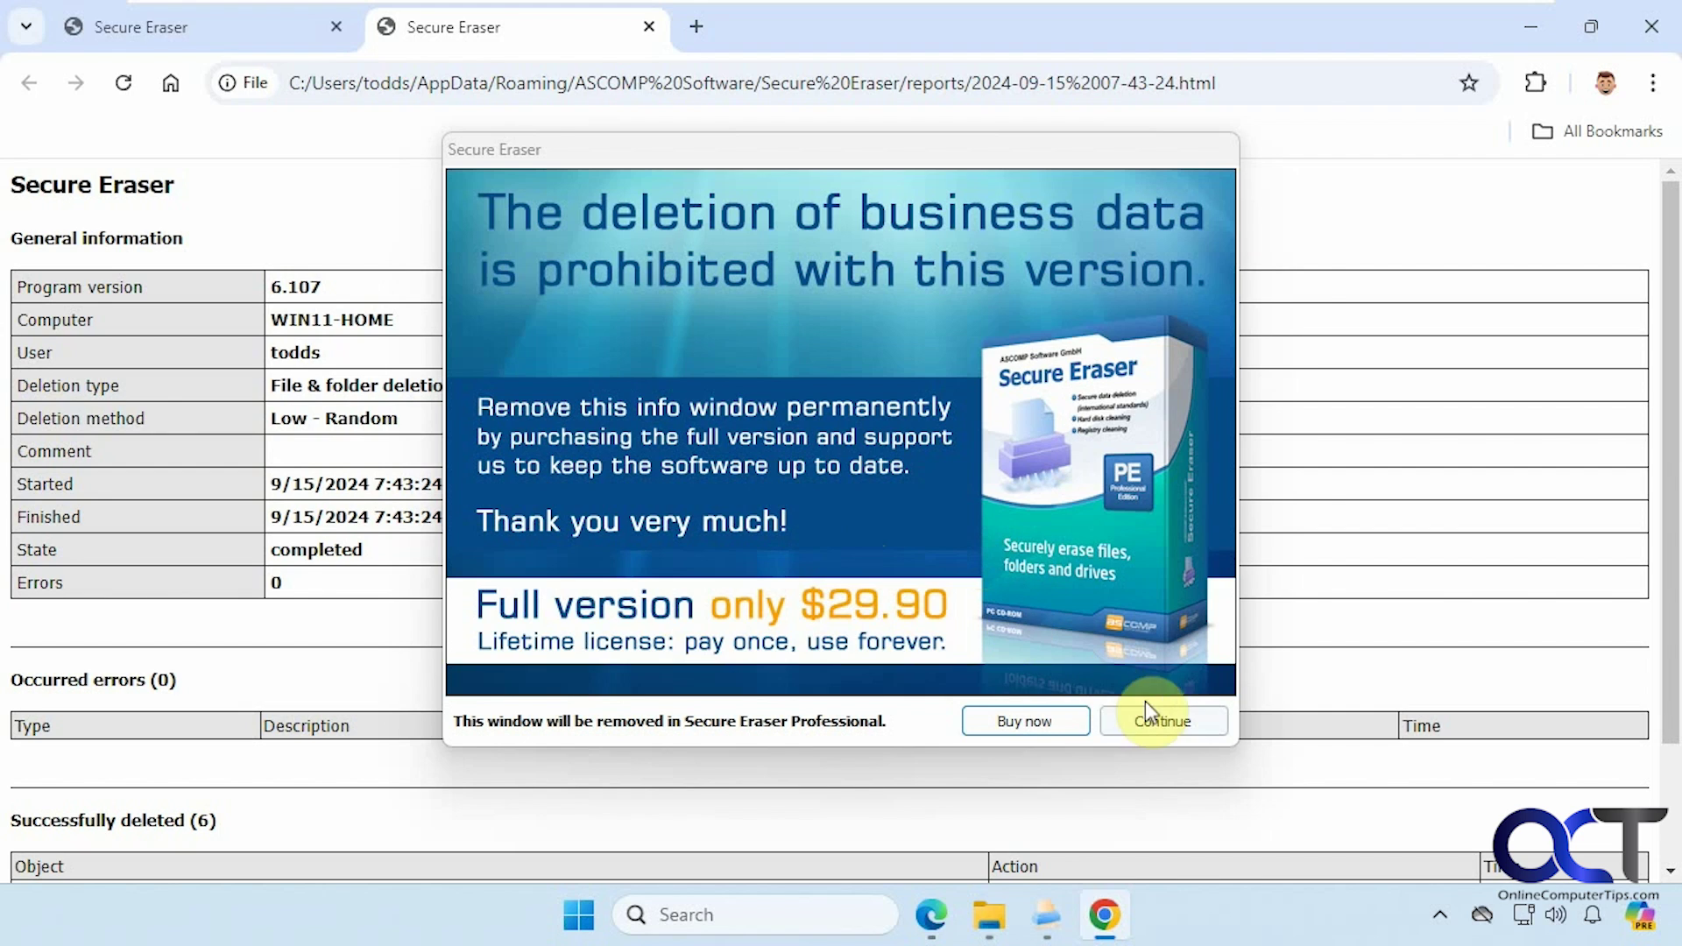
pyautogui.click(1162, 720)
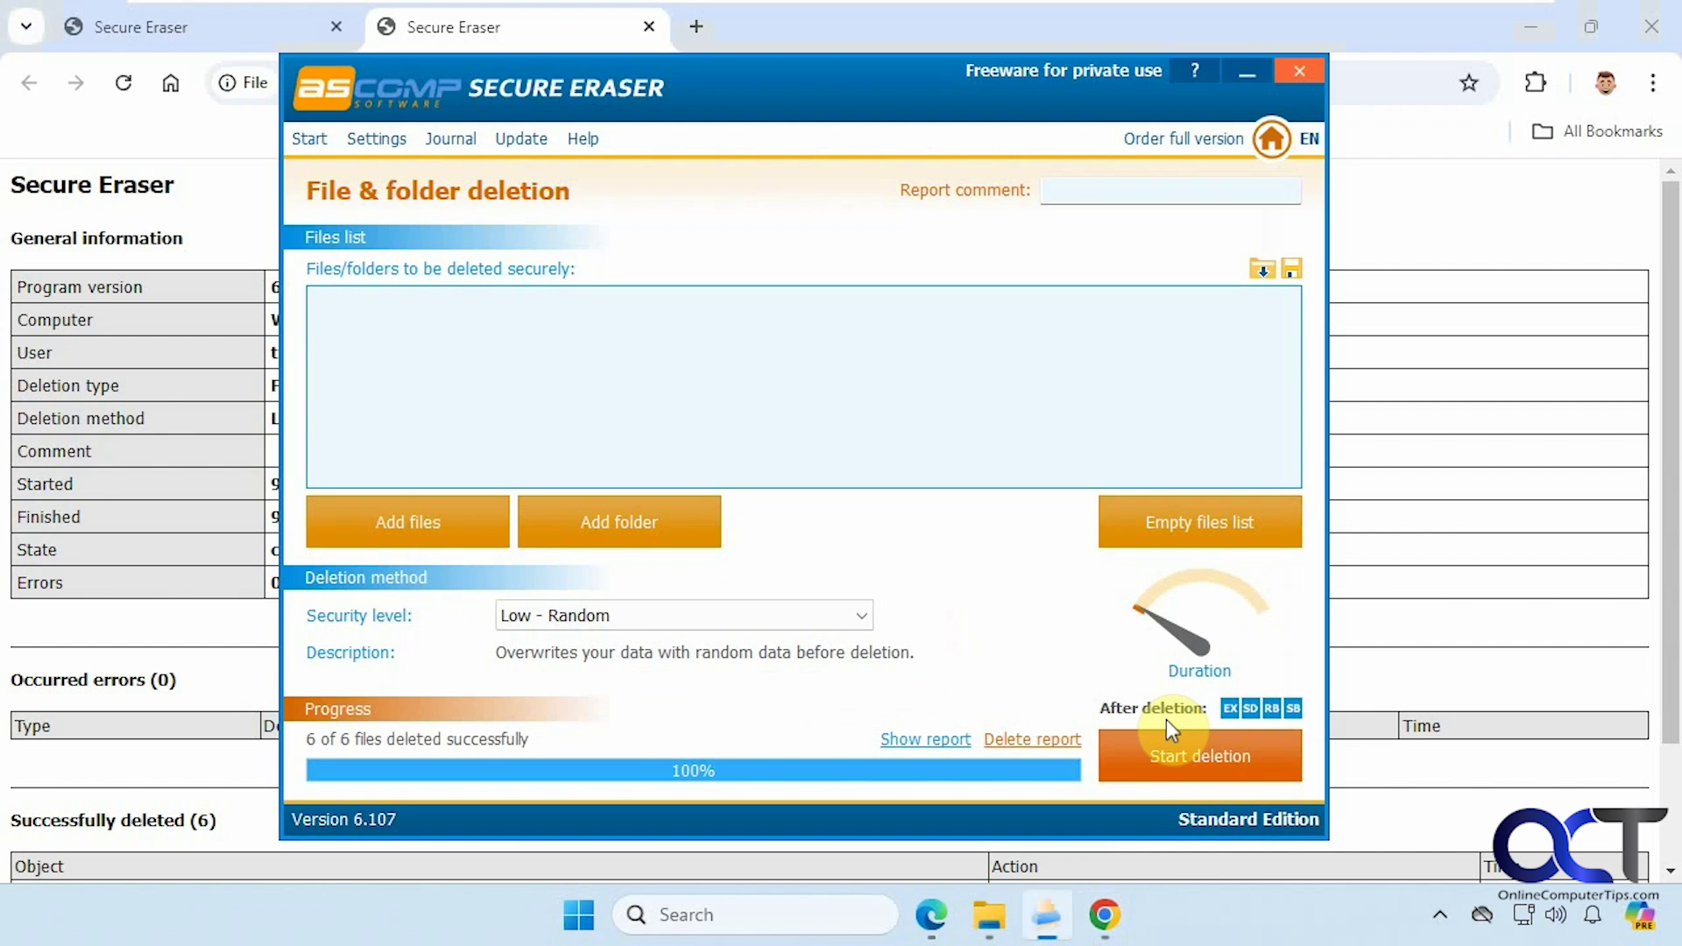
pyautogui.click(1360, 251)
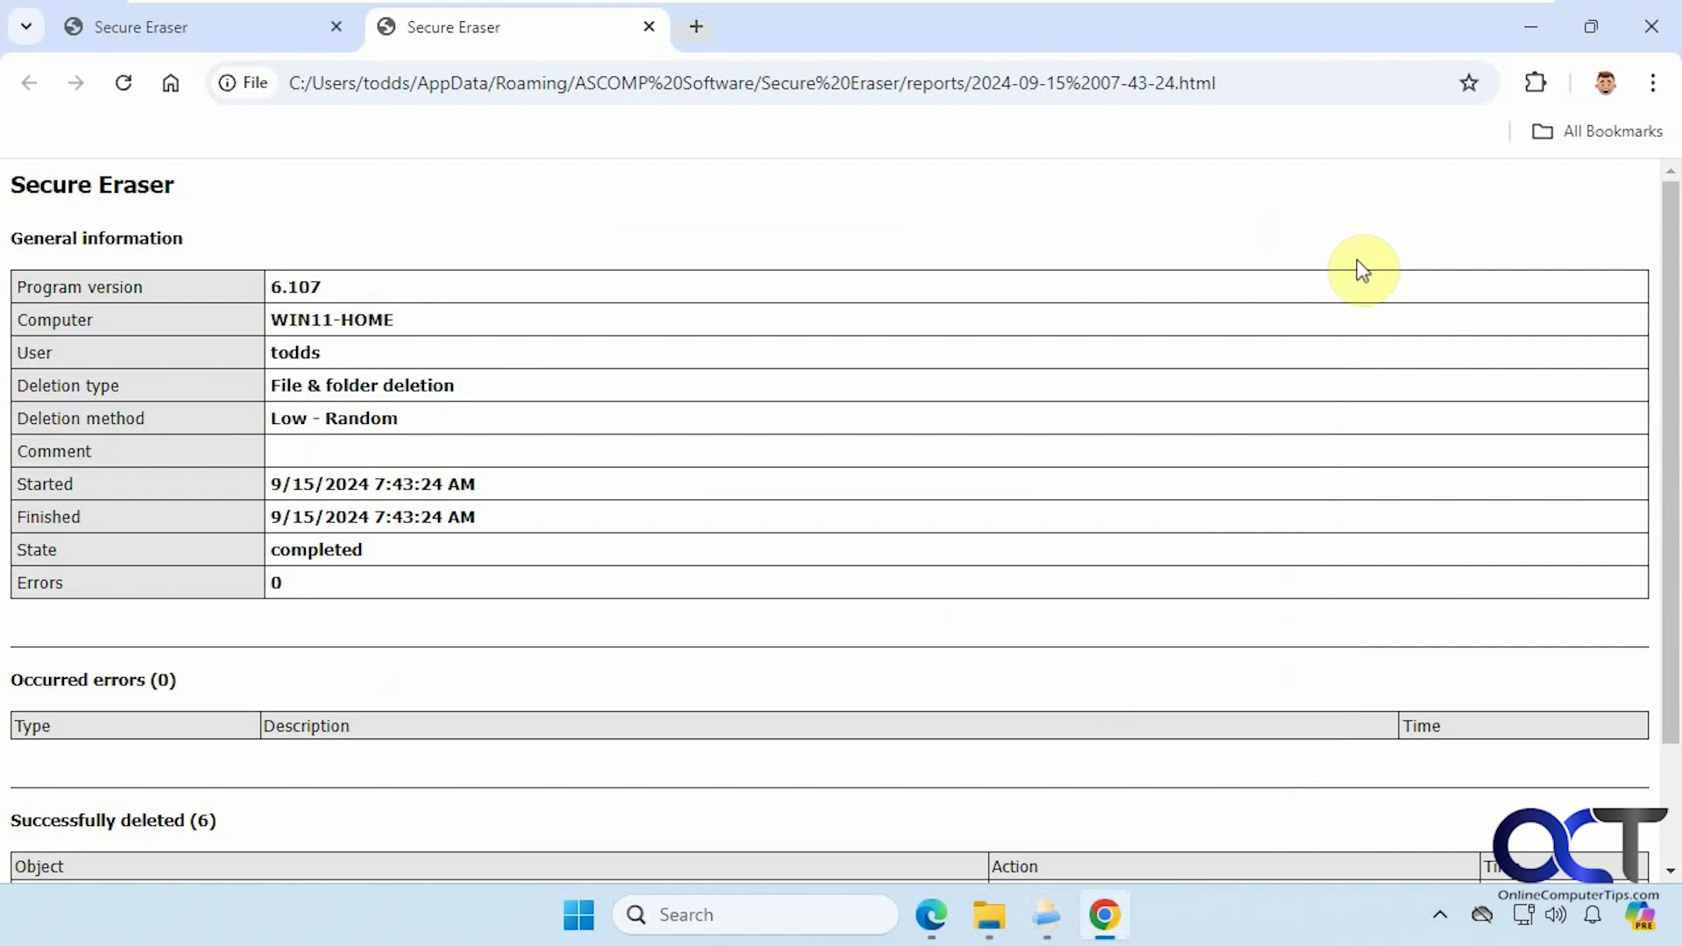
pyautogui.scroll(-2, 1196, 512)
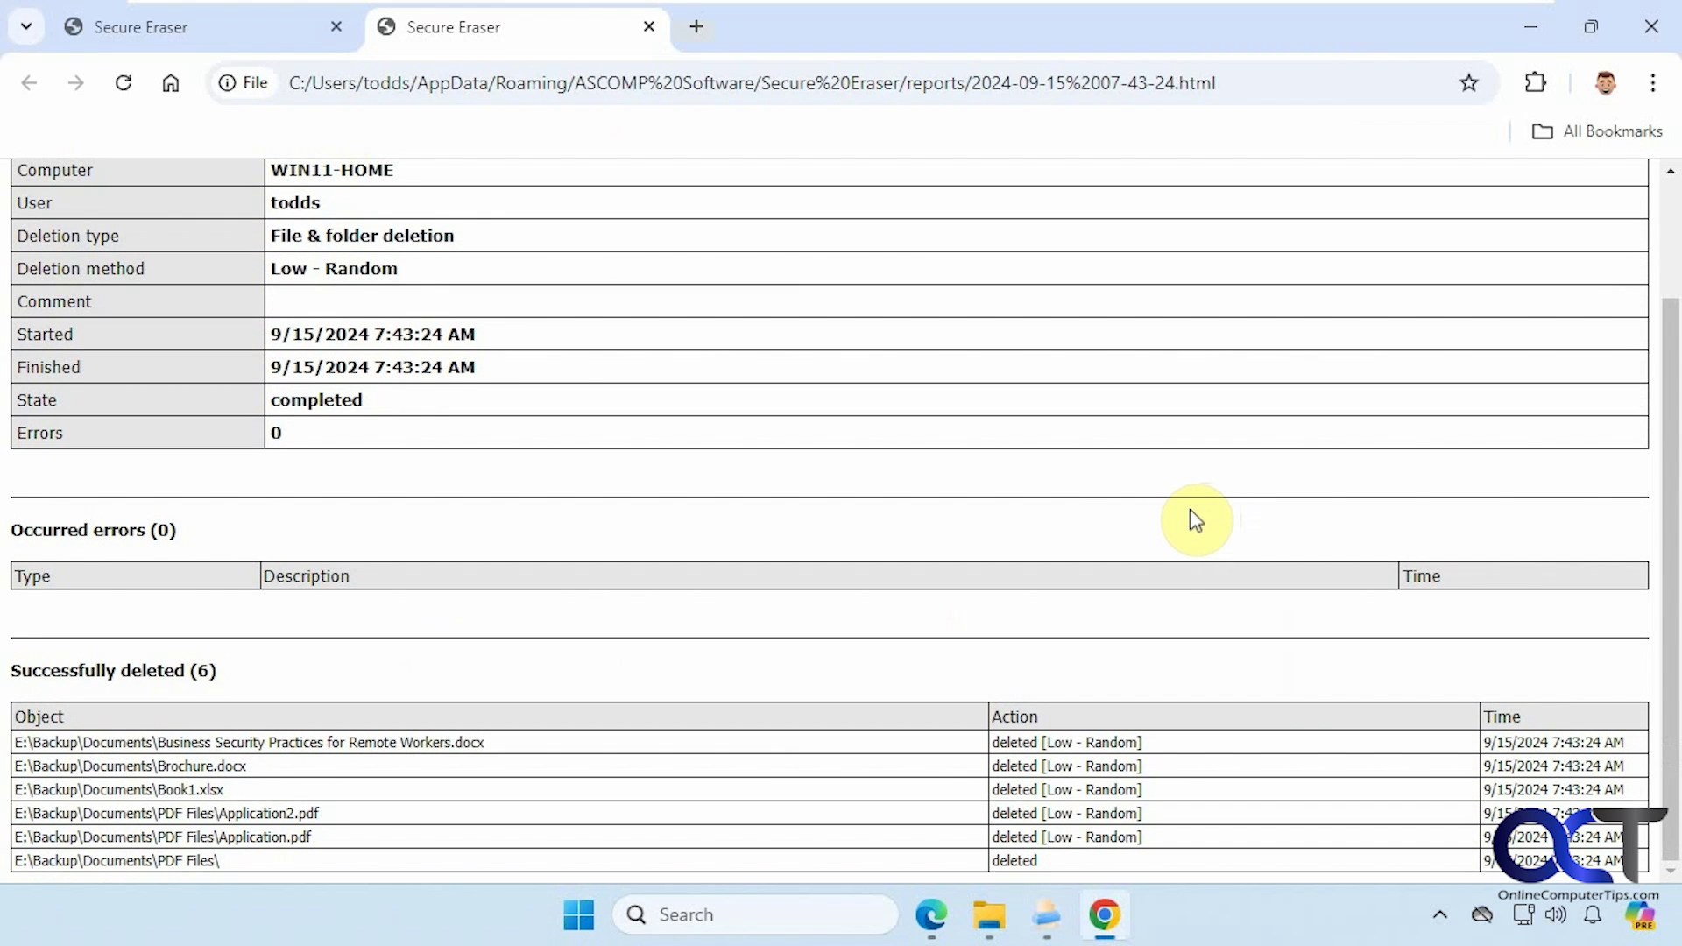
pyautogui.scroll(2, 1189, 510)
pyautogui.click(1530, 26)
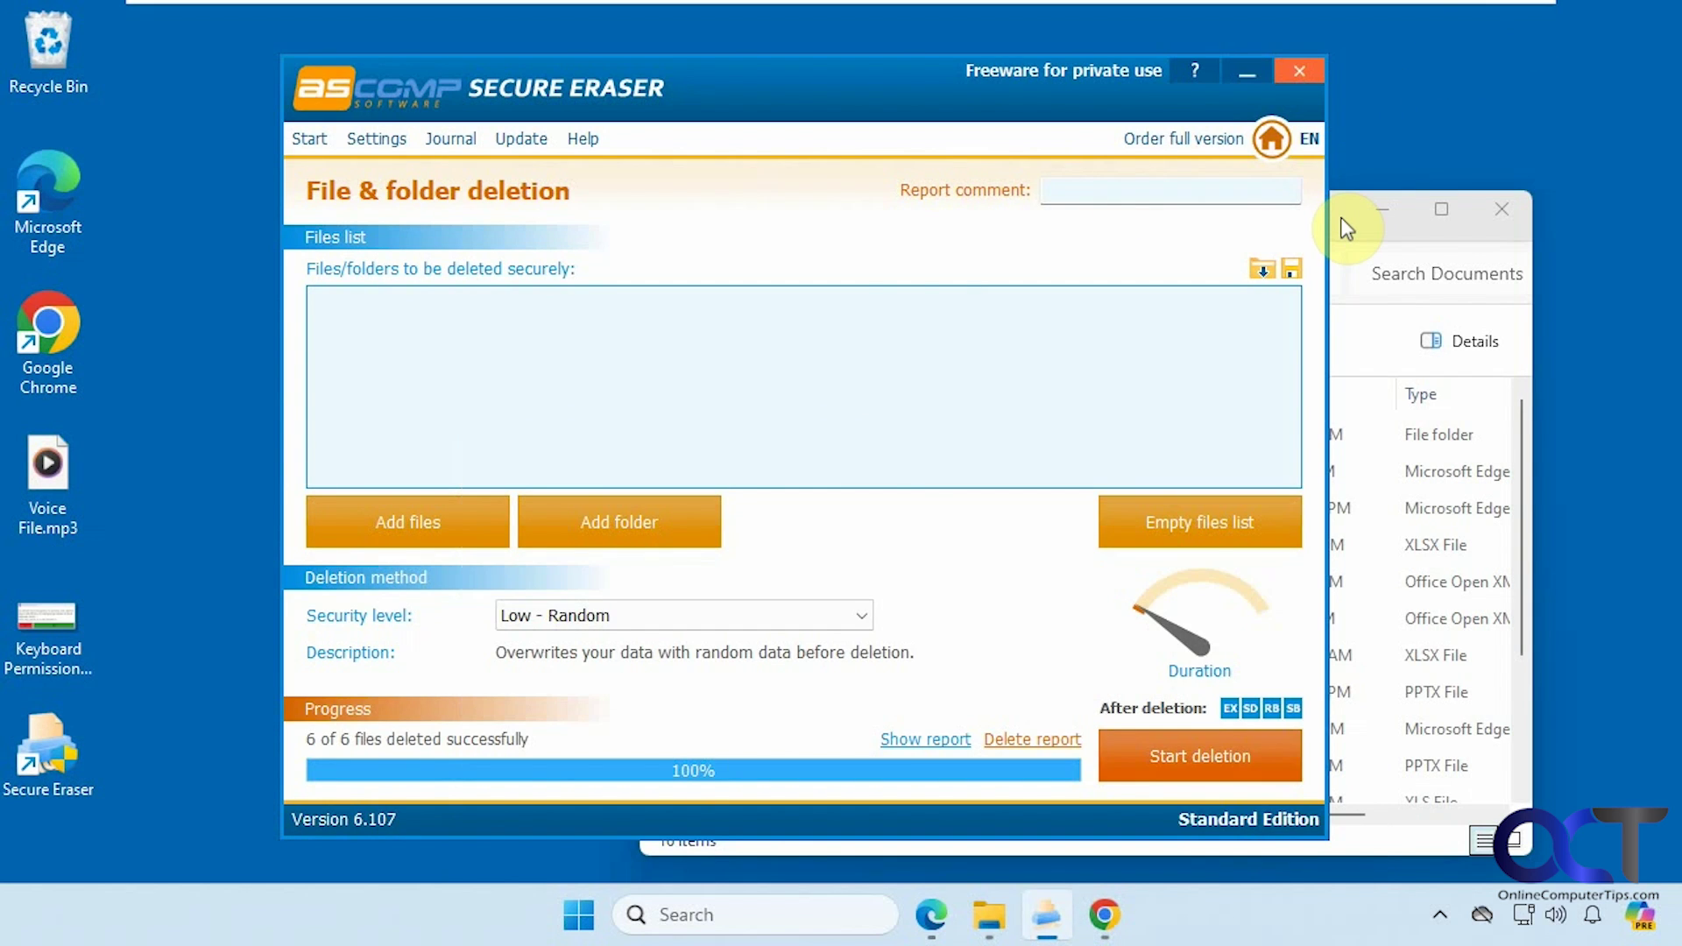
# Step: Add the Confidential Files folder and two other E:\Backup\Documents items to the deletion list
pyautogui.click(1346, 230)
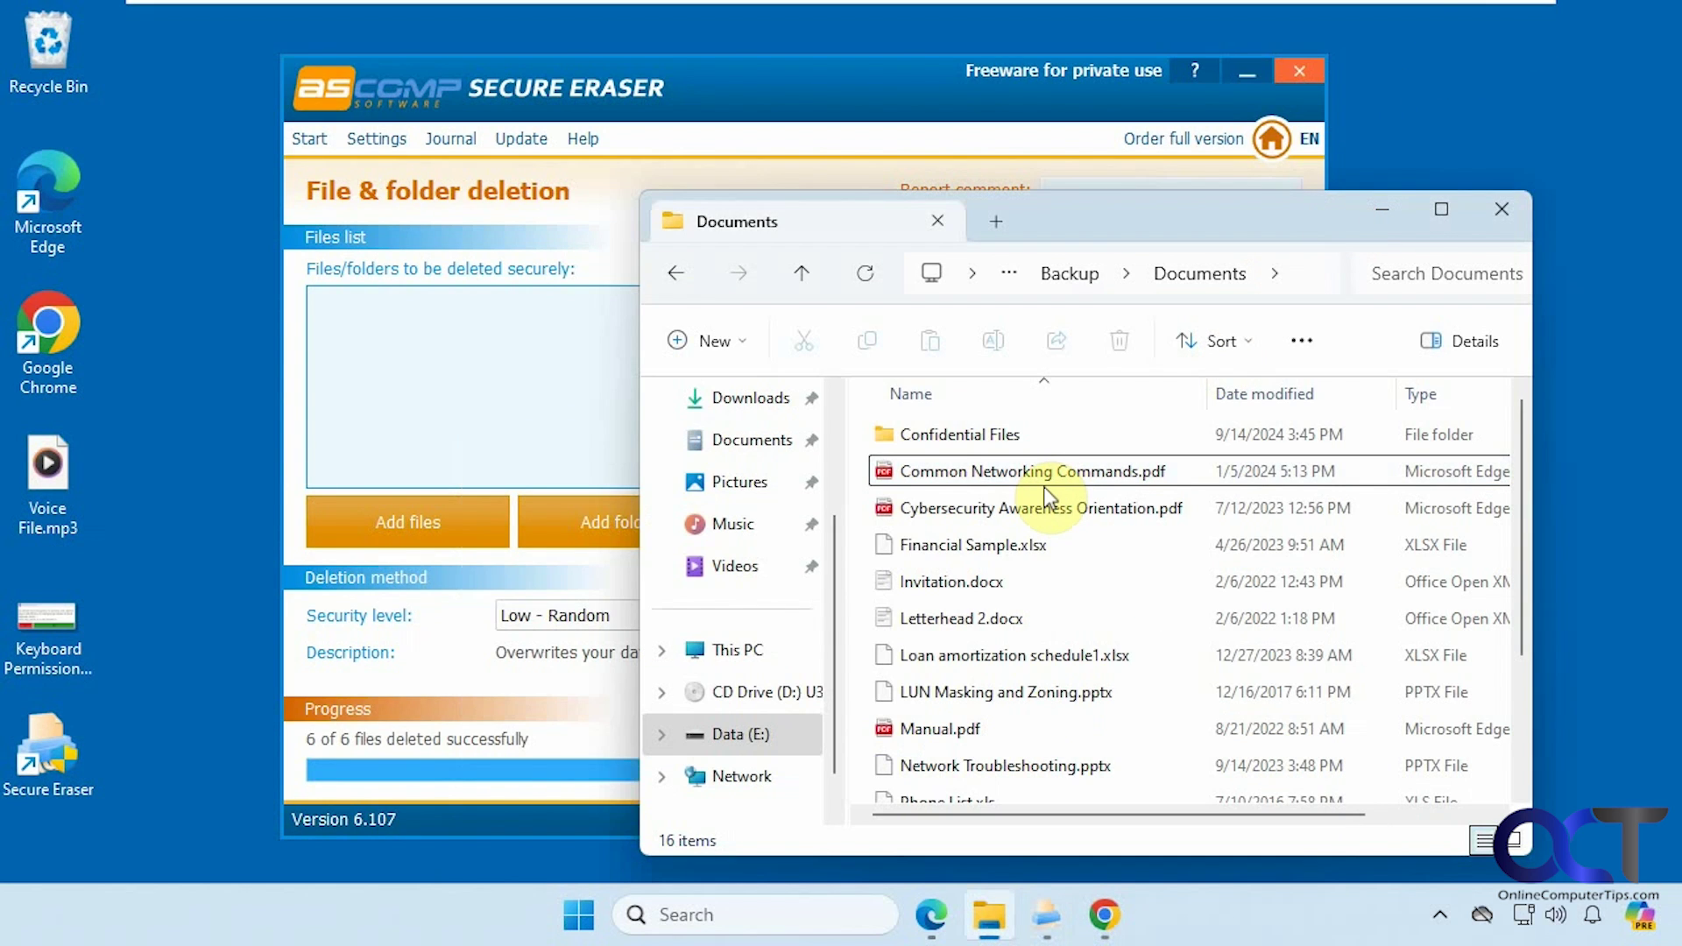
pyautogui.click(976, 436)
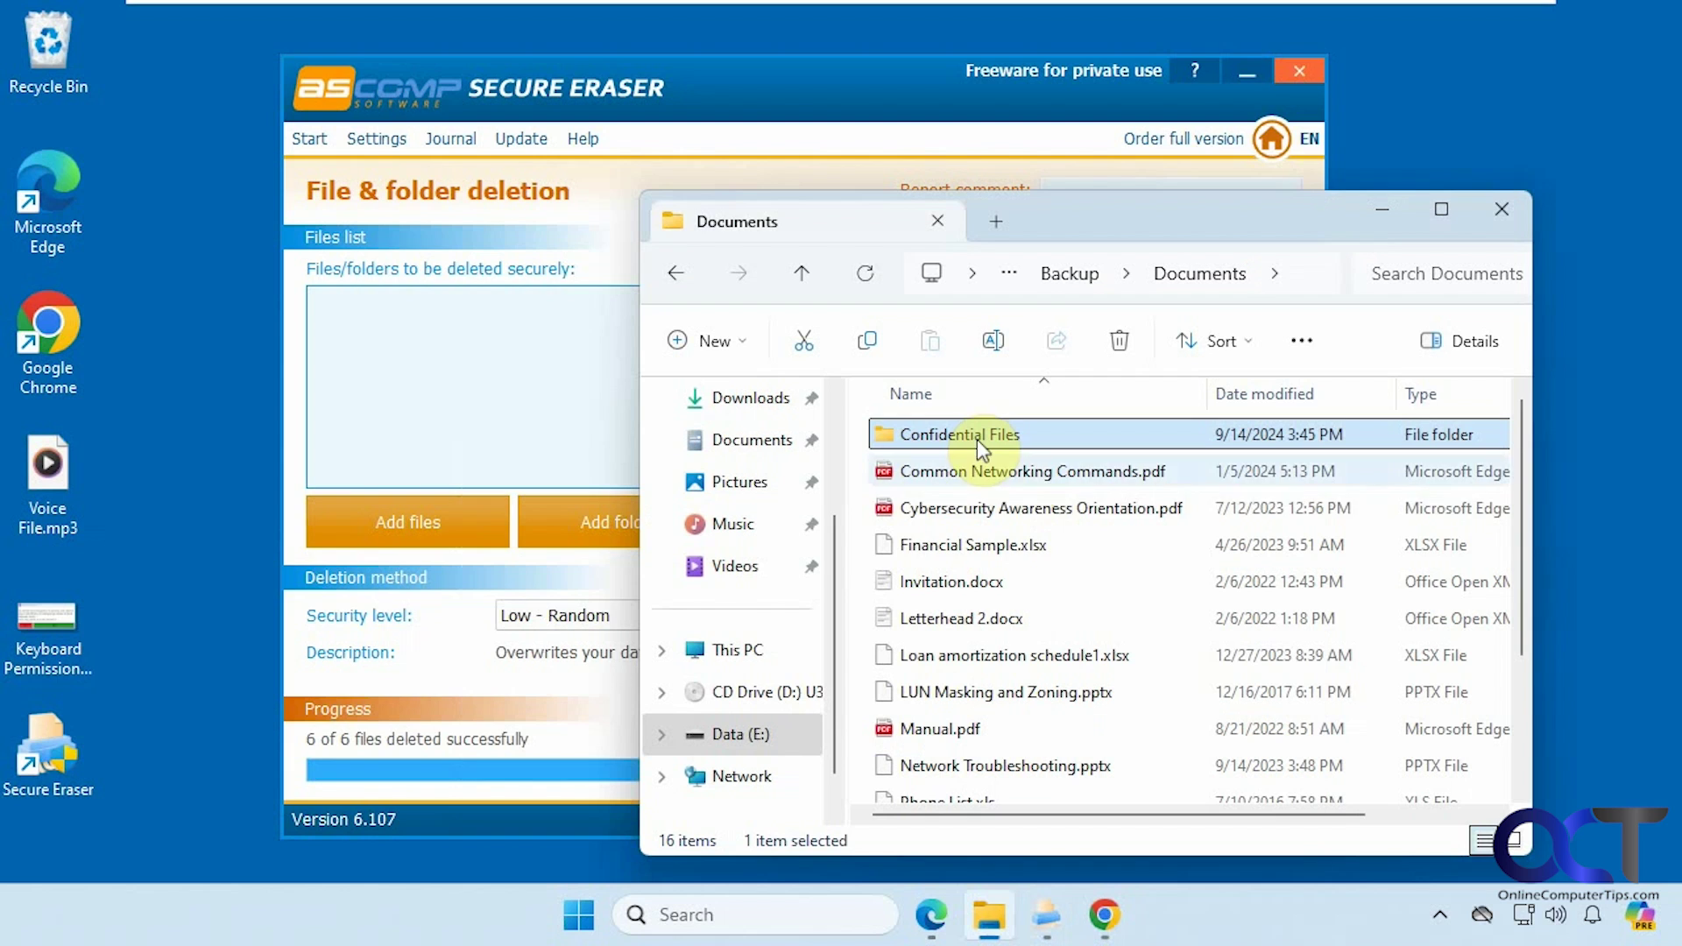
pyautogui.keyDown('shift'); pyautogui.click(971, 508); pyautogui.keyUp('shift')
pyautogui.moveTo(963, 500)
pyautogui.mouseDown()
pyautogui.moveTo(525, 495)
pyautogui.moveTo(416, 427)
pyautogui.mouseUp()
pyautogui.click(444, 632)
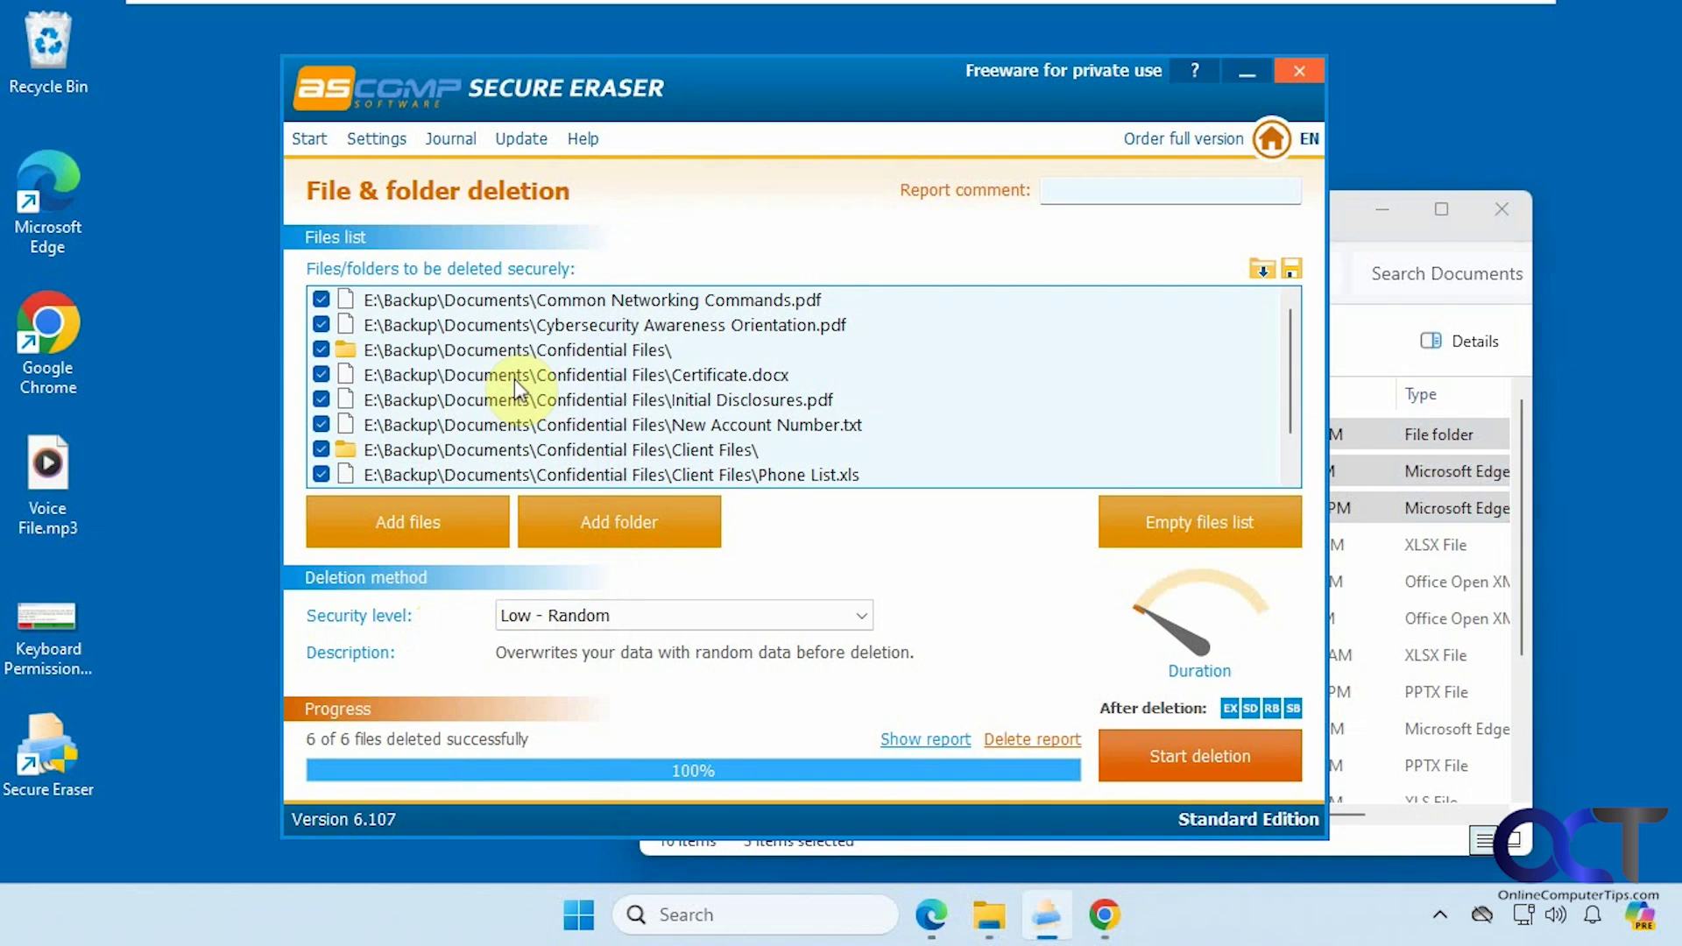
pyautogui.scroll(-1, 518, 365)
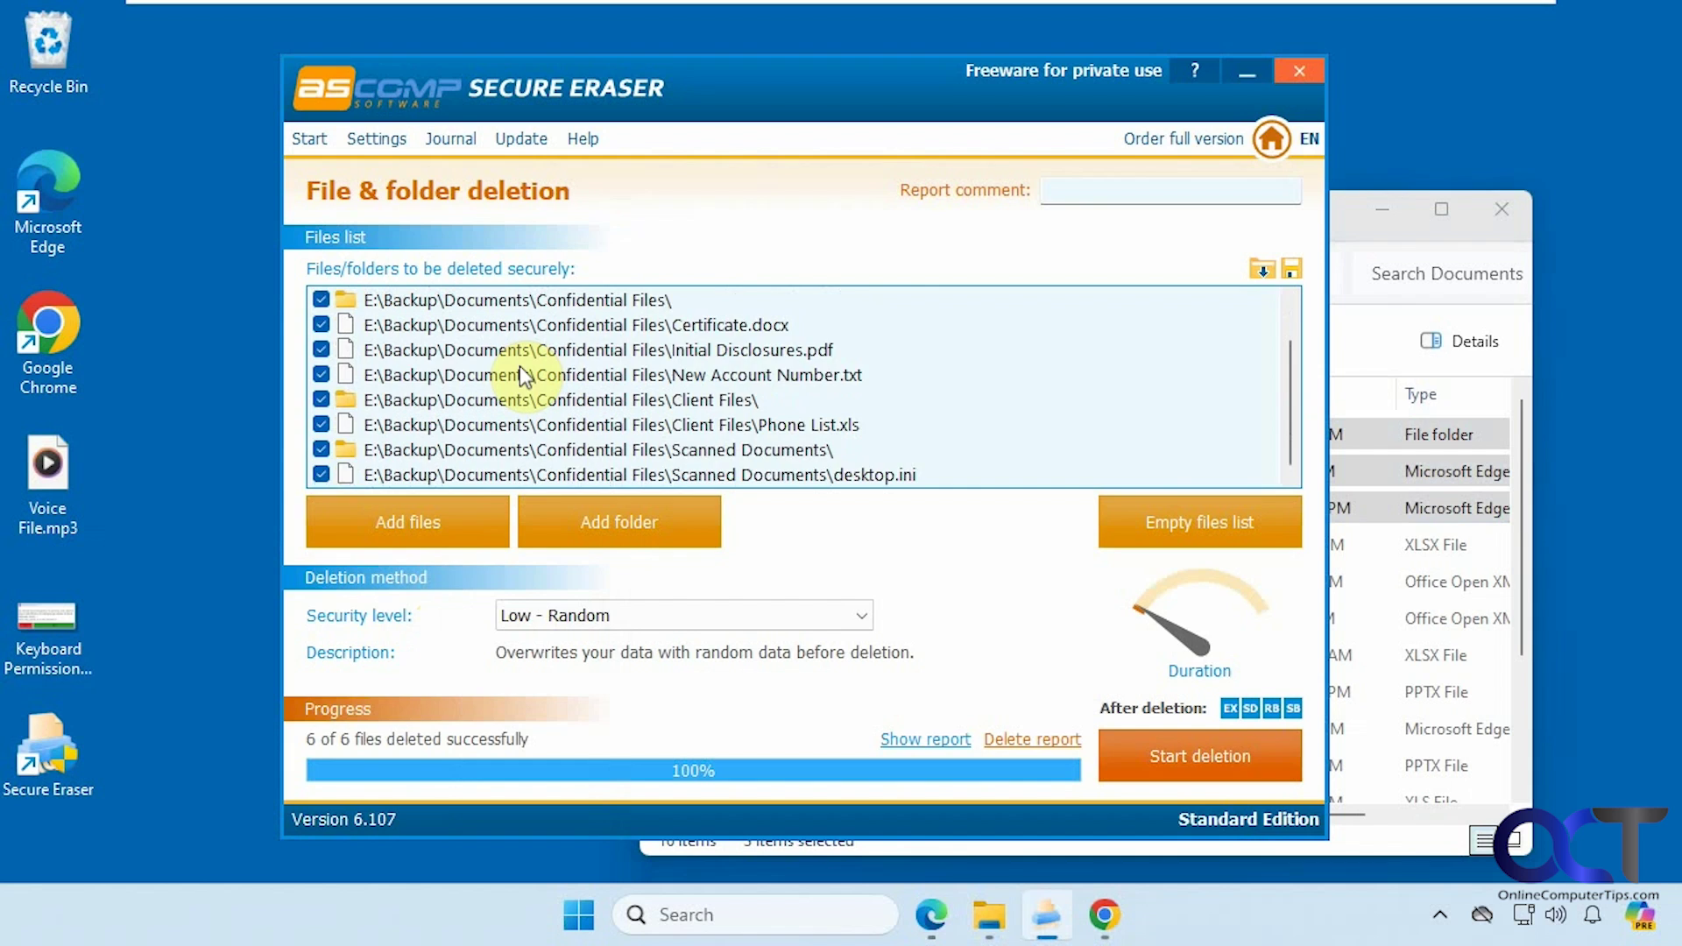
pyautogui.scroll(1, 519, 365)
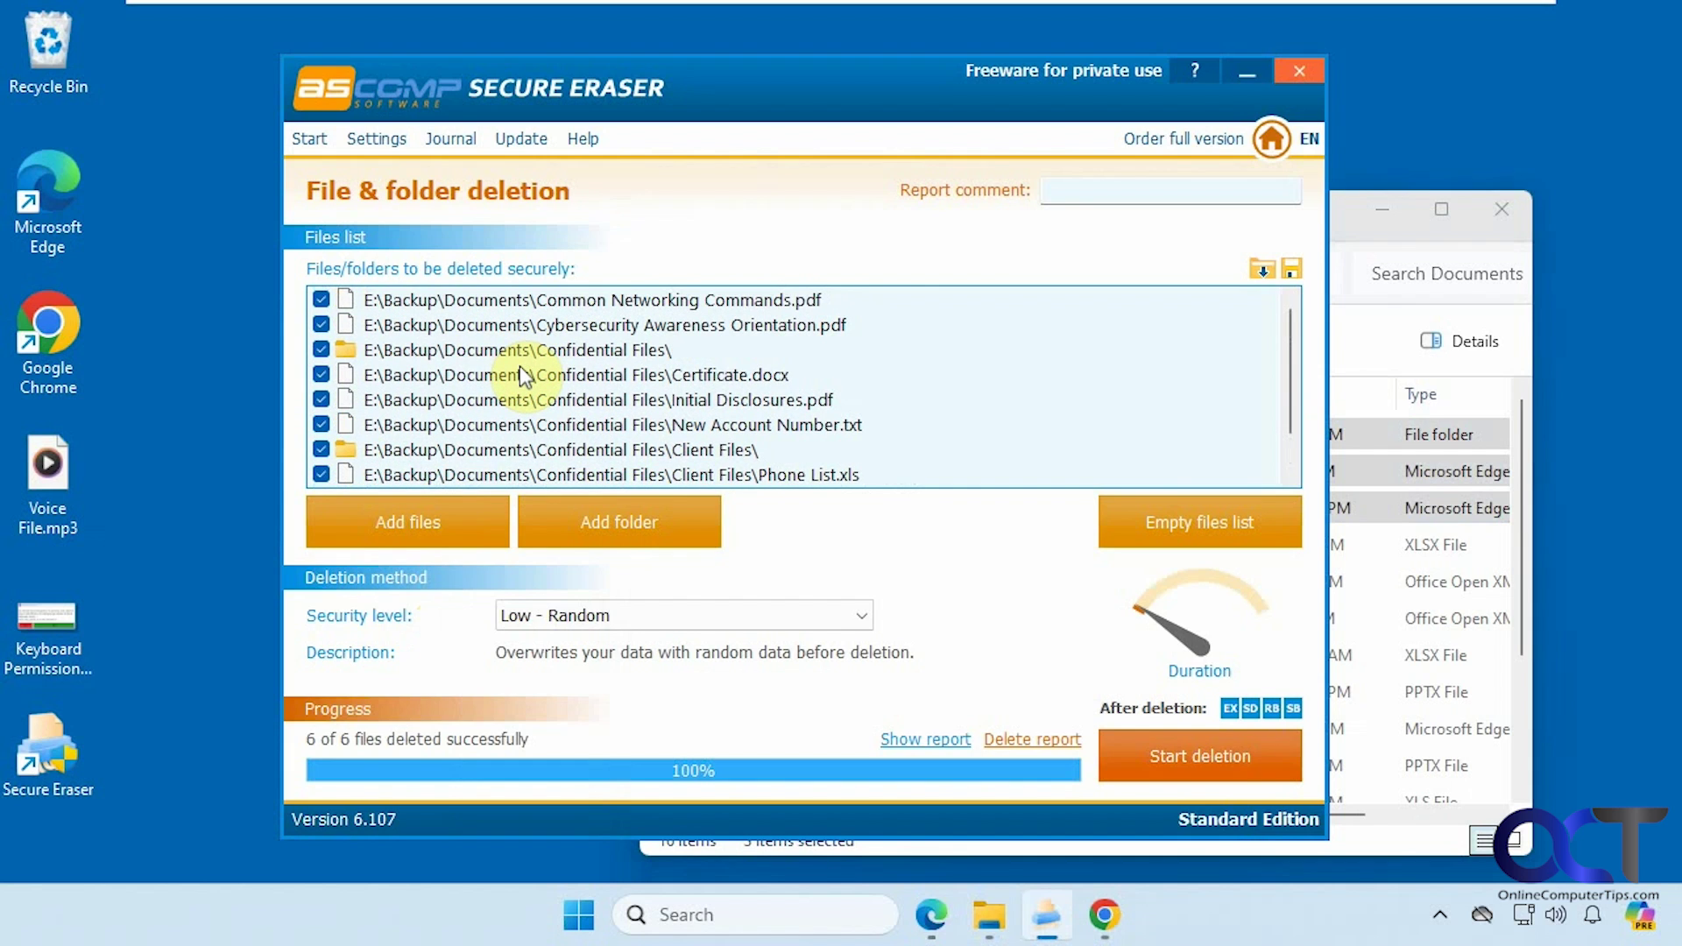
# Step: Set the security level to Highest - Peter Gutmann standard
pyautogui.click(858, 613)
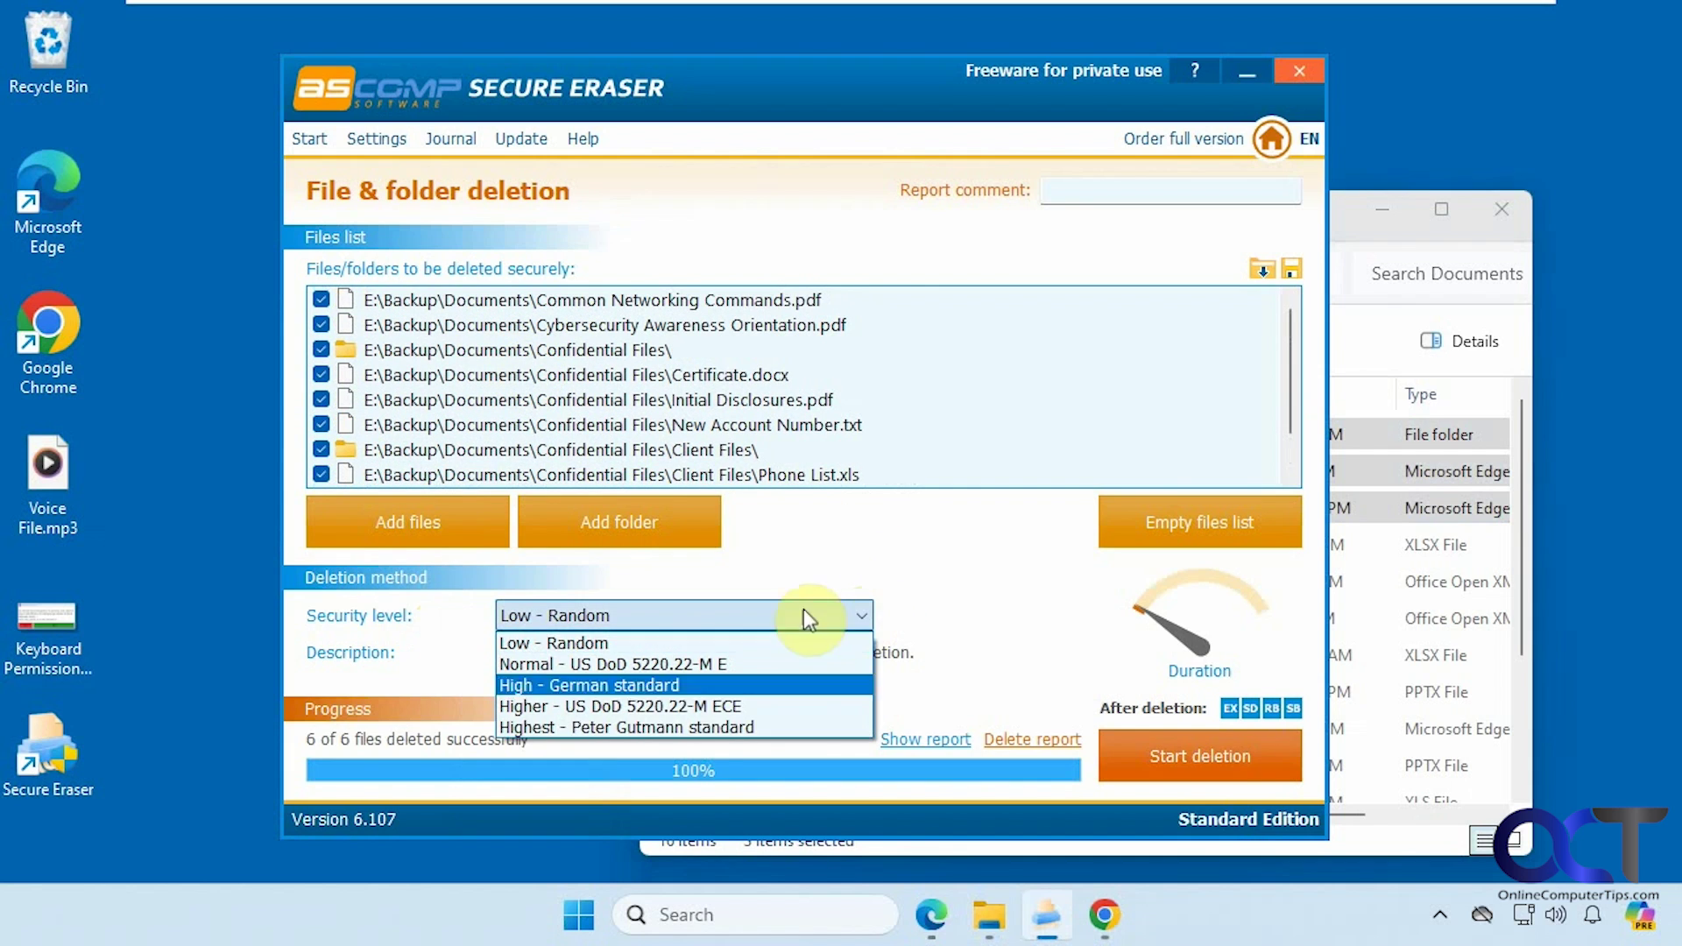
pyautogui.click(703, 725)
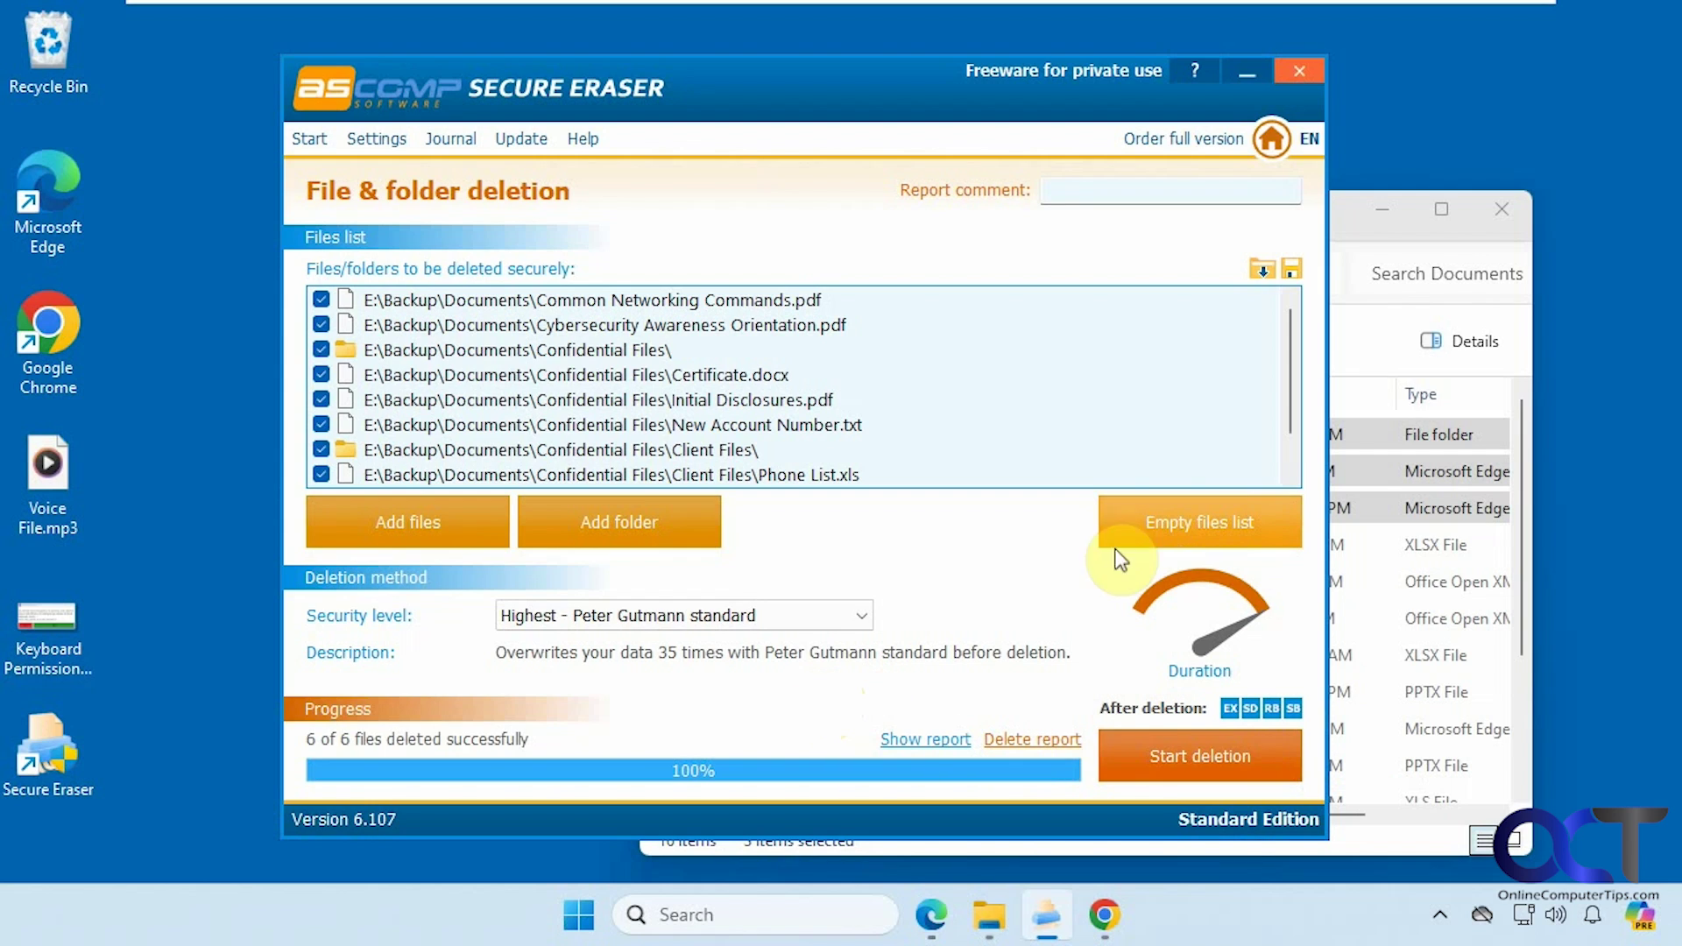
pyautogui.click(1119, 520)
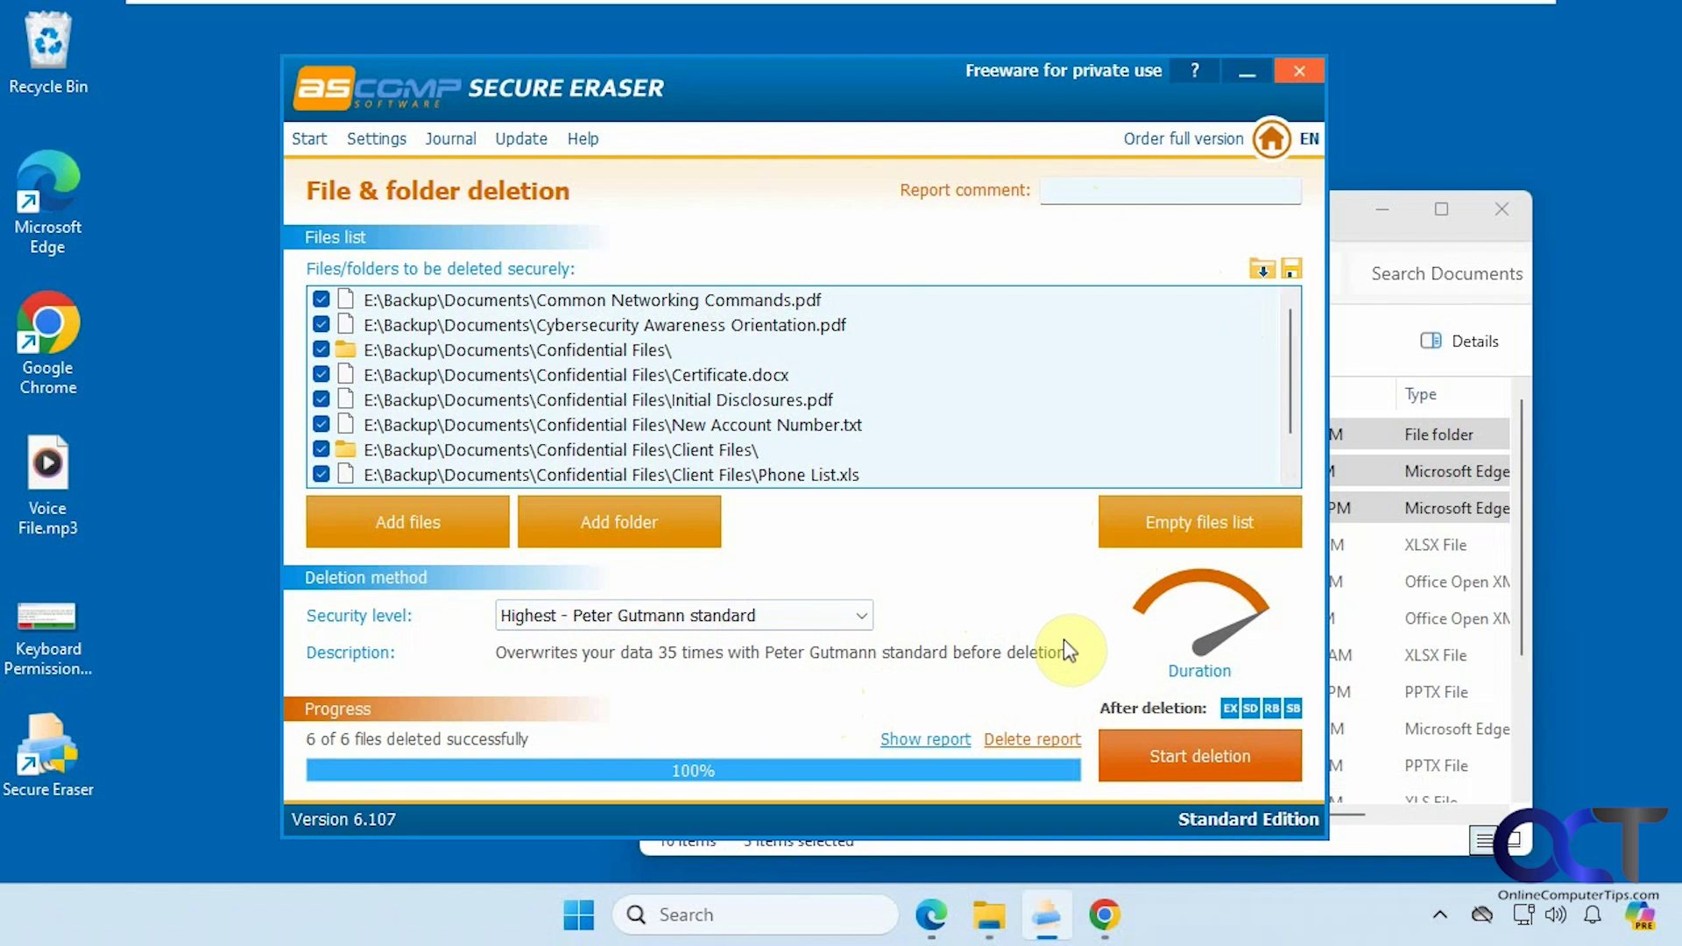
# Step: Start and confirm the Gutmann-level deletion, dismissing the upgrade reminder
pyautogui.click(1135, 754)
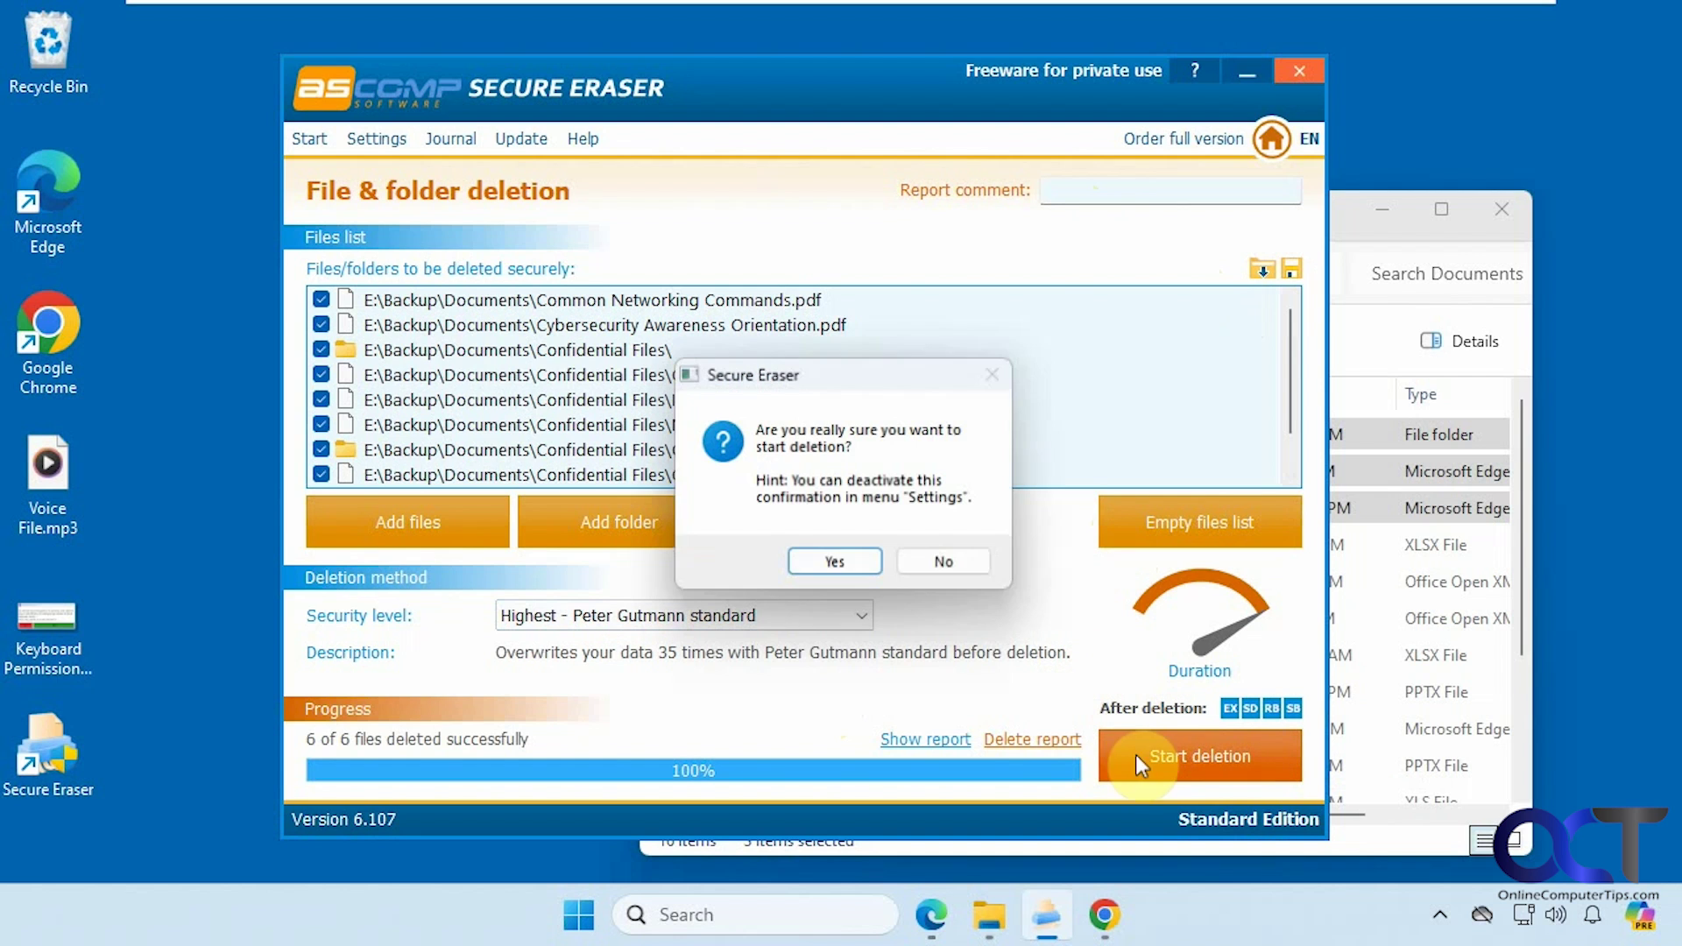
pyautogui.click(834, 565)
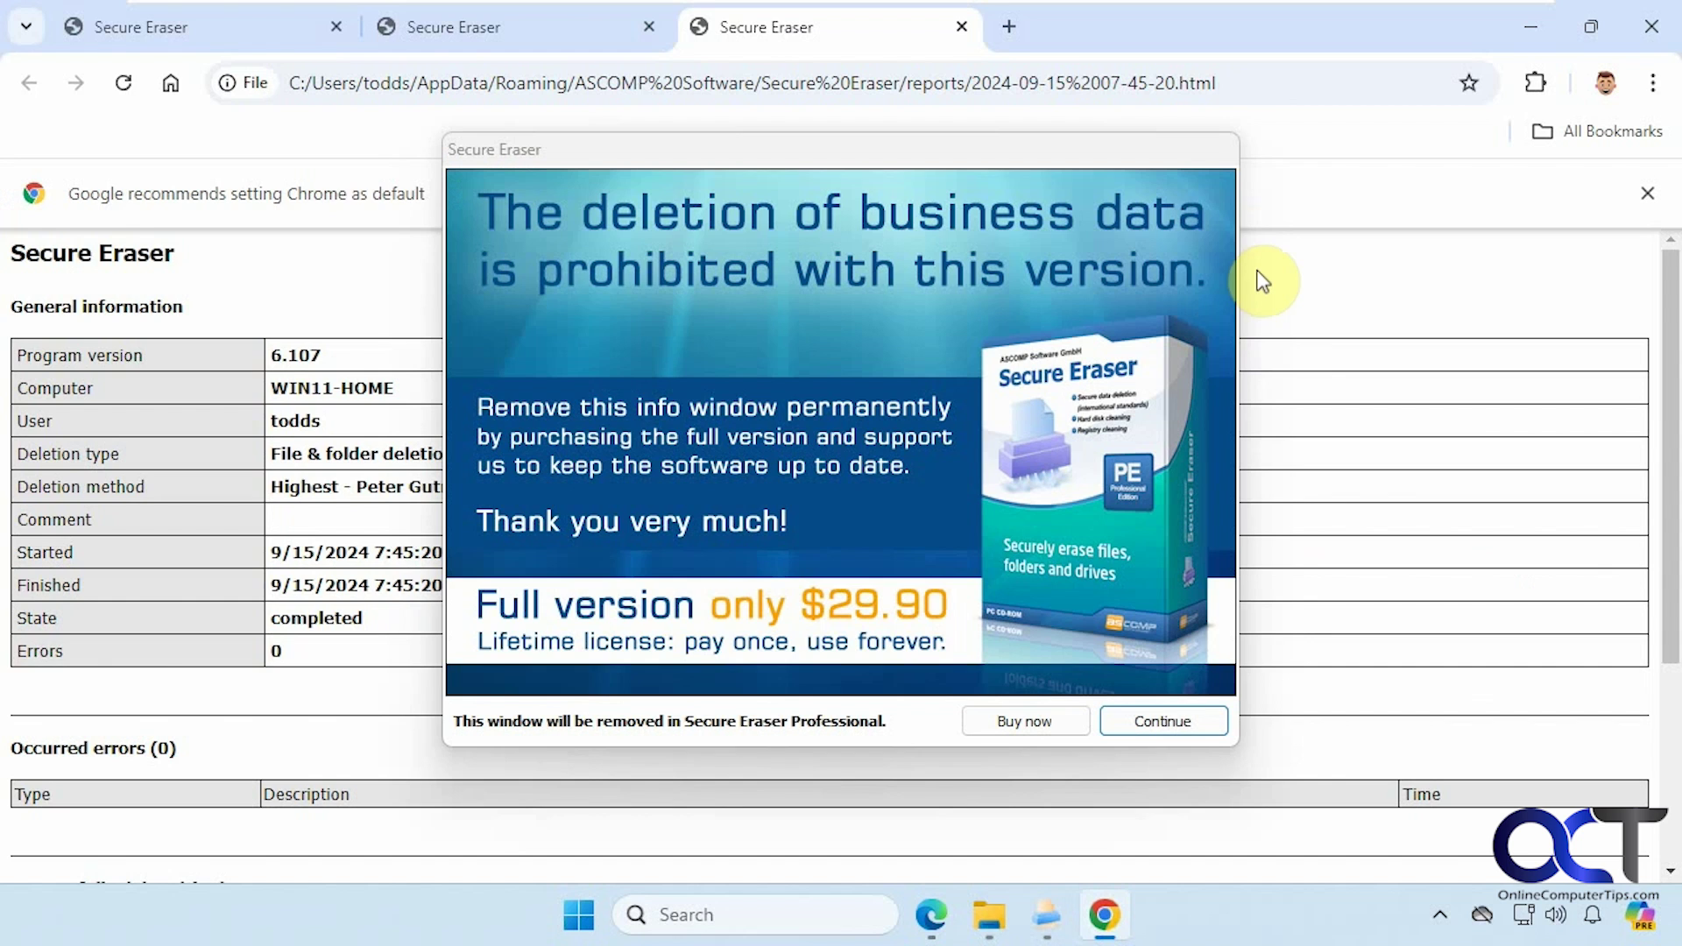
pyautogui.click(1147, 719)
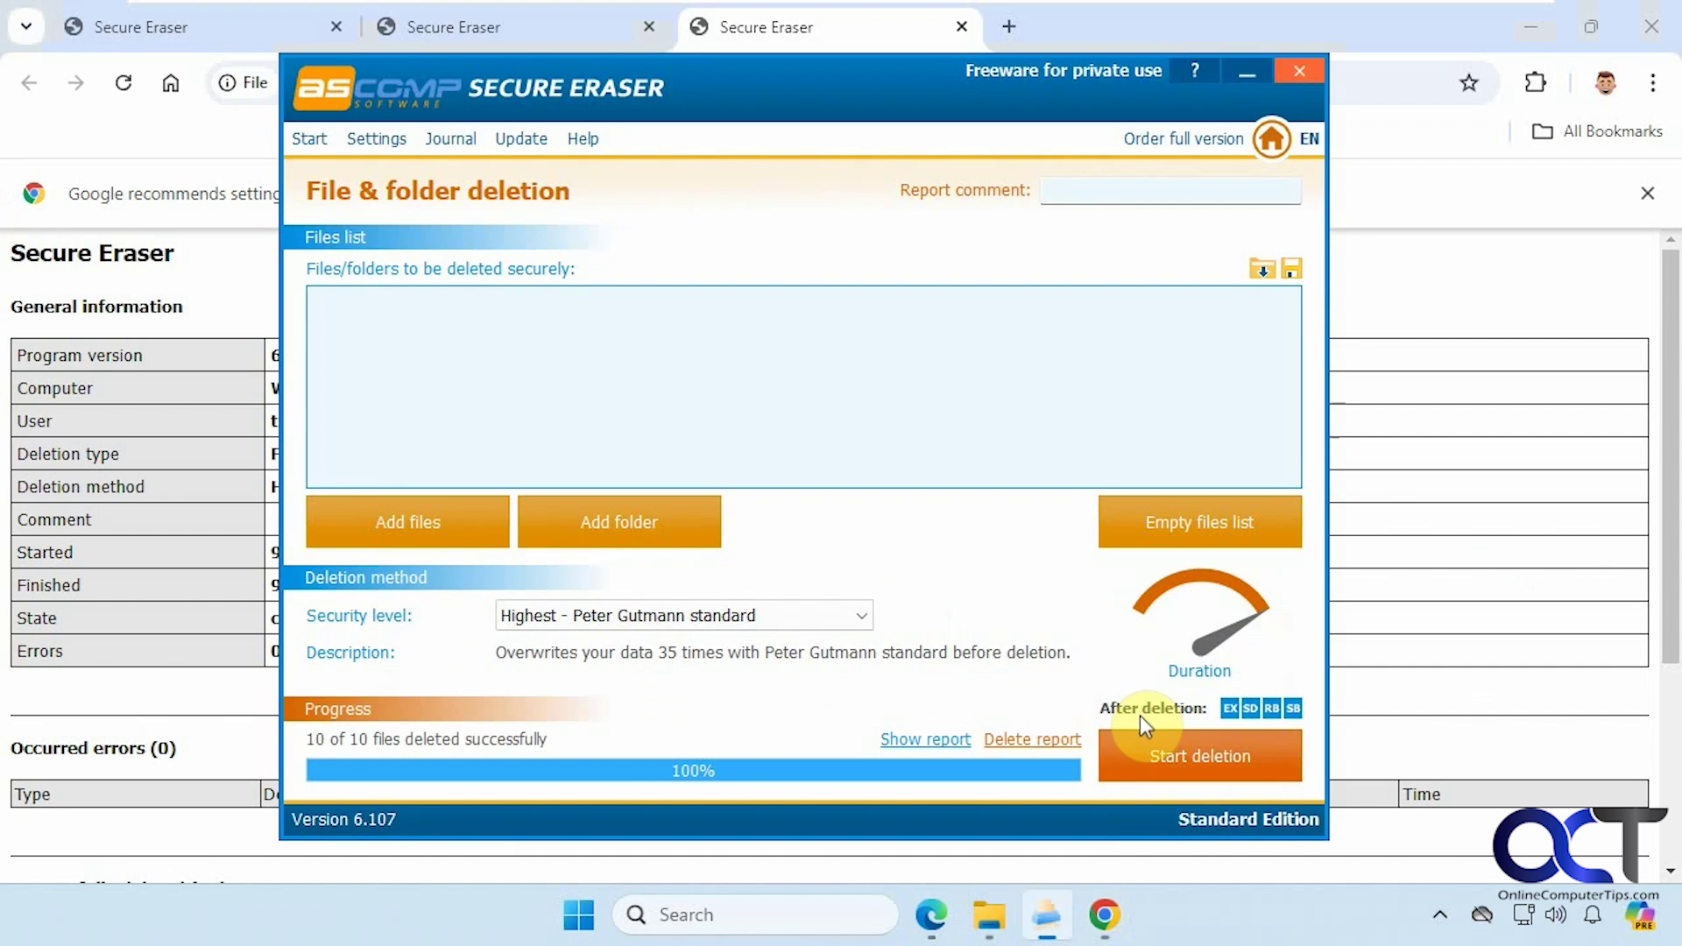
# Step: Check the Chrome report for 10 of 10 files deleted with 0 errors, then restore Secure Eraser
pyautogui.click(1245, 75)
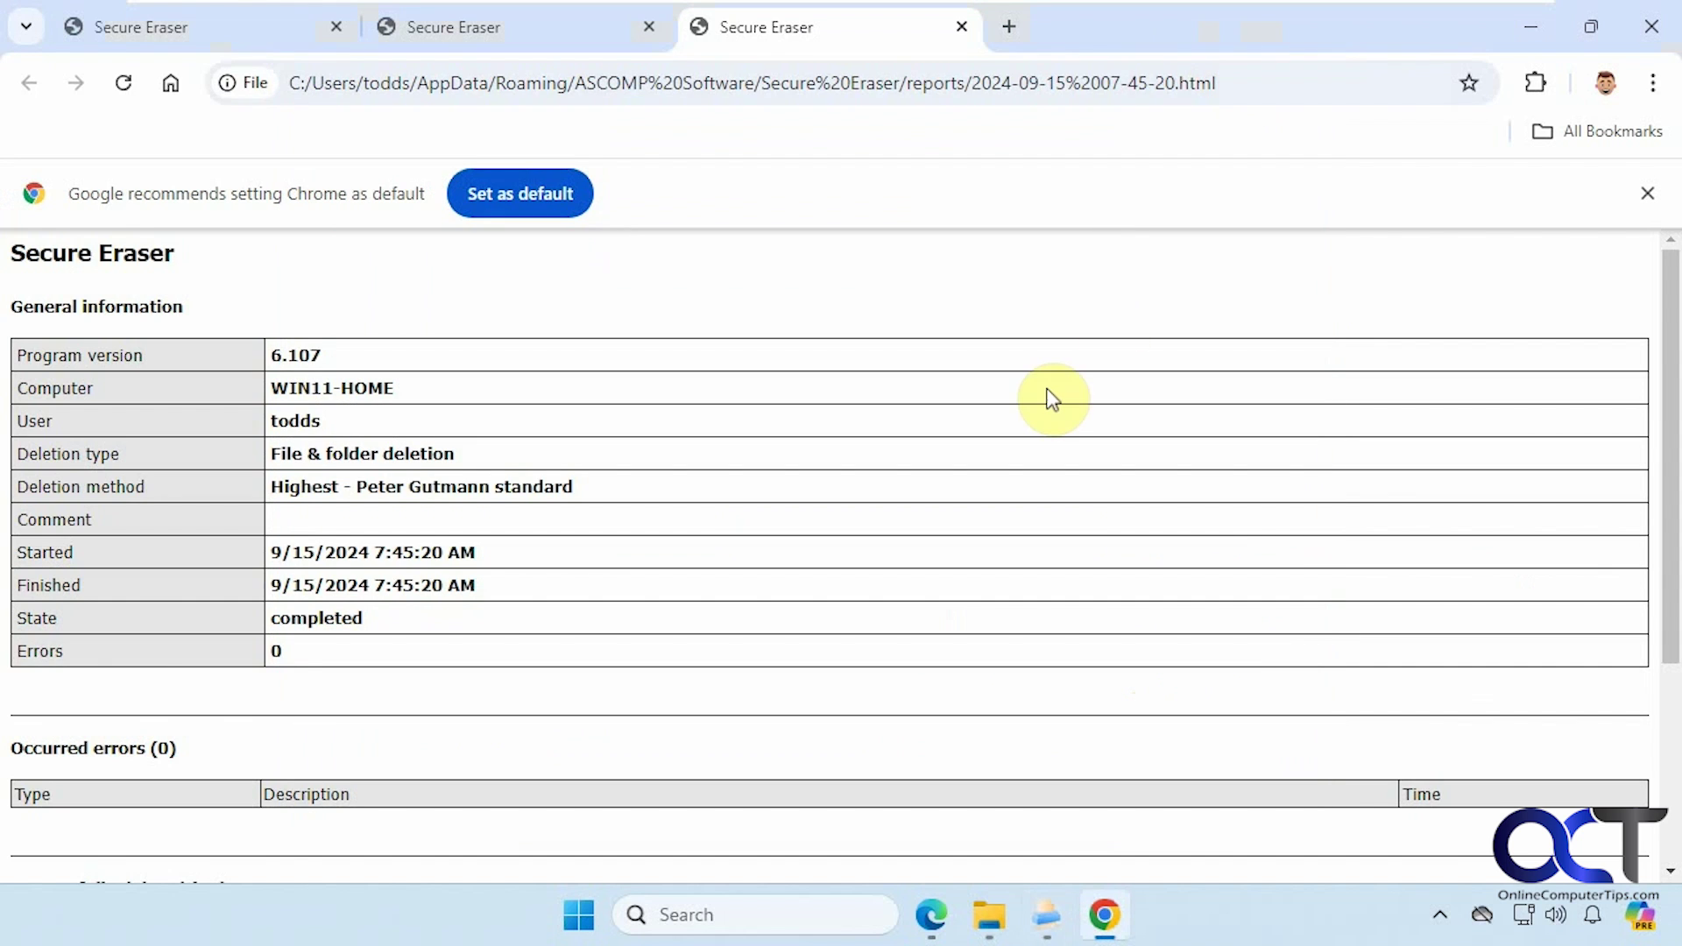
pyautogui.click(1529, 27)
pyautogui.click(1122, 471)
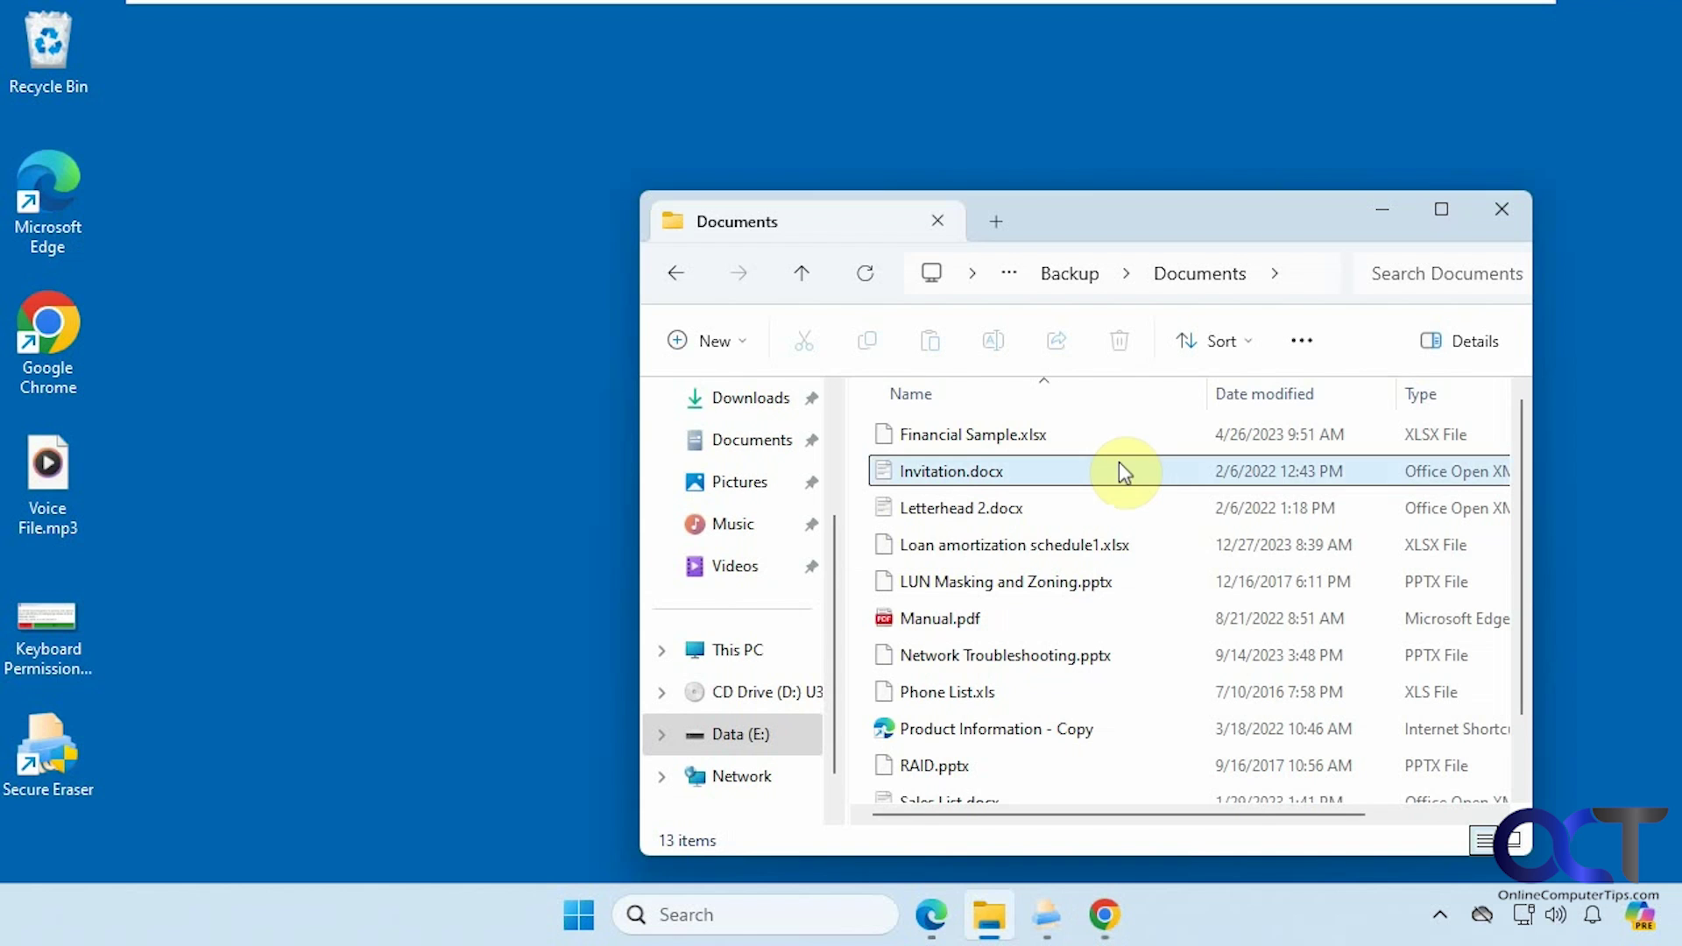
pyautogui.click(1047, 914)
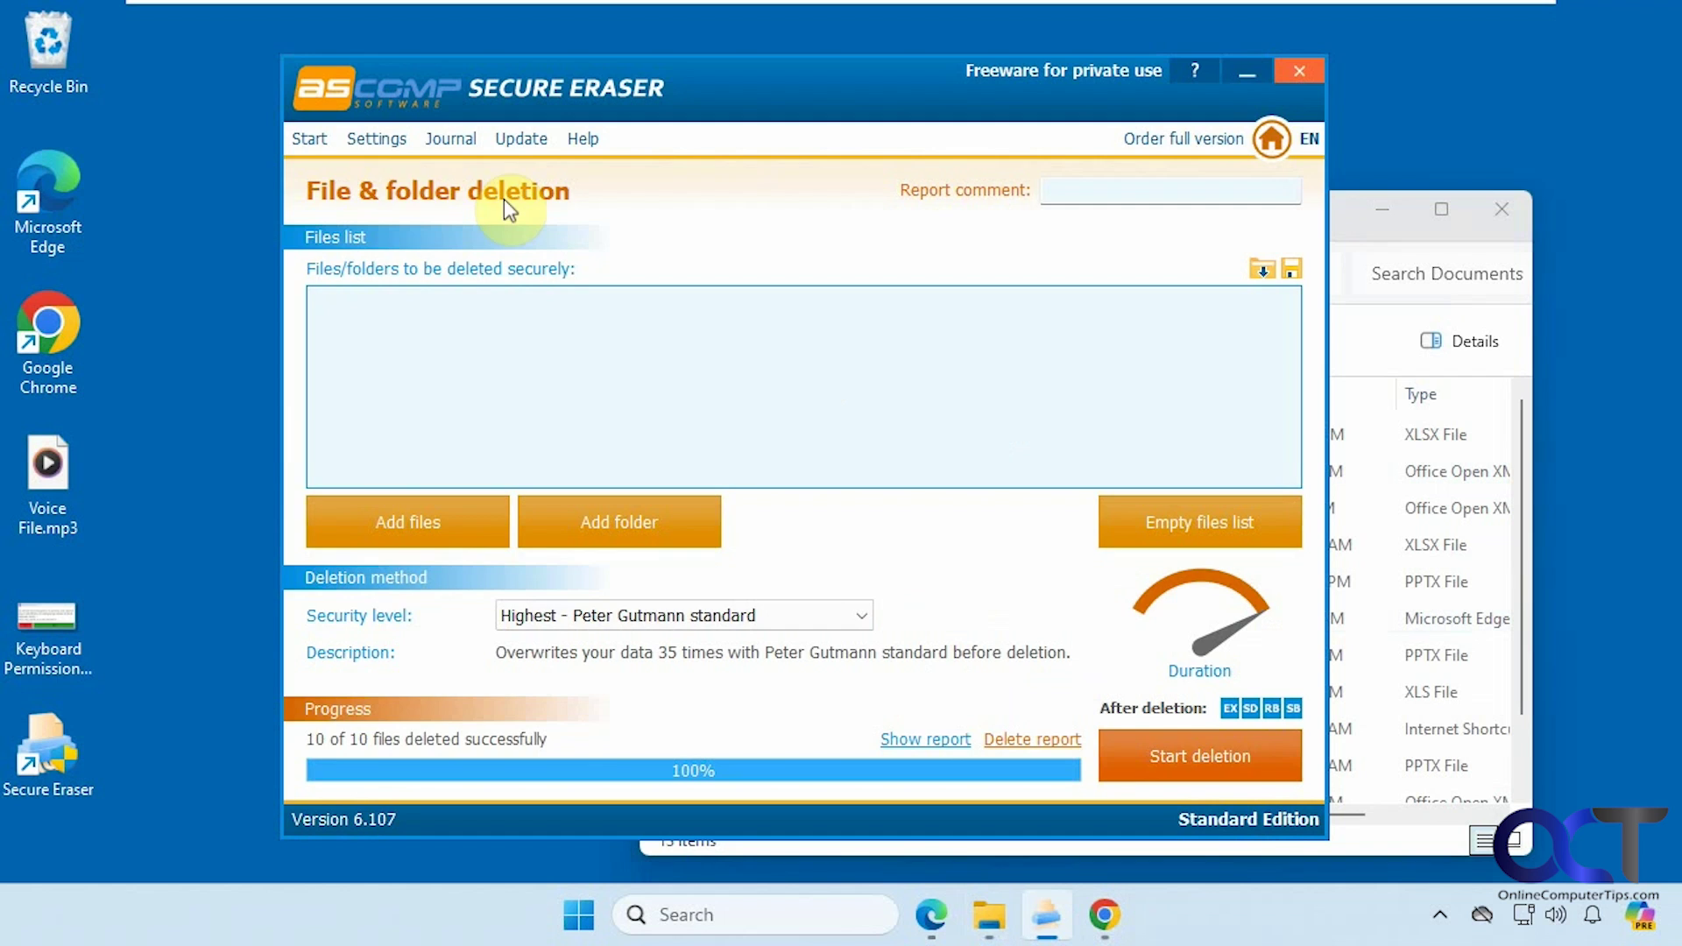
# Step: Wipe drive Data (E:) with the Normal - US DoD 5220.22-M E method and confirm
pyautogui.click(311, 142)
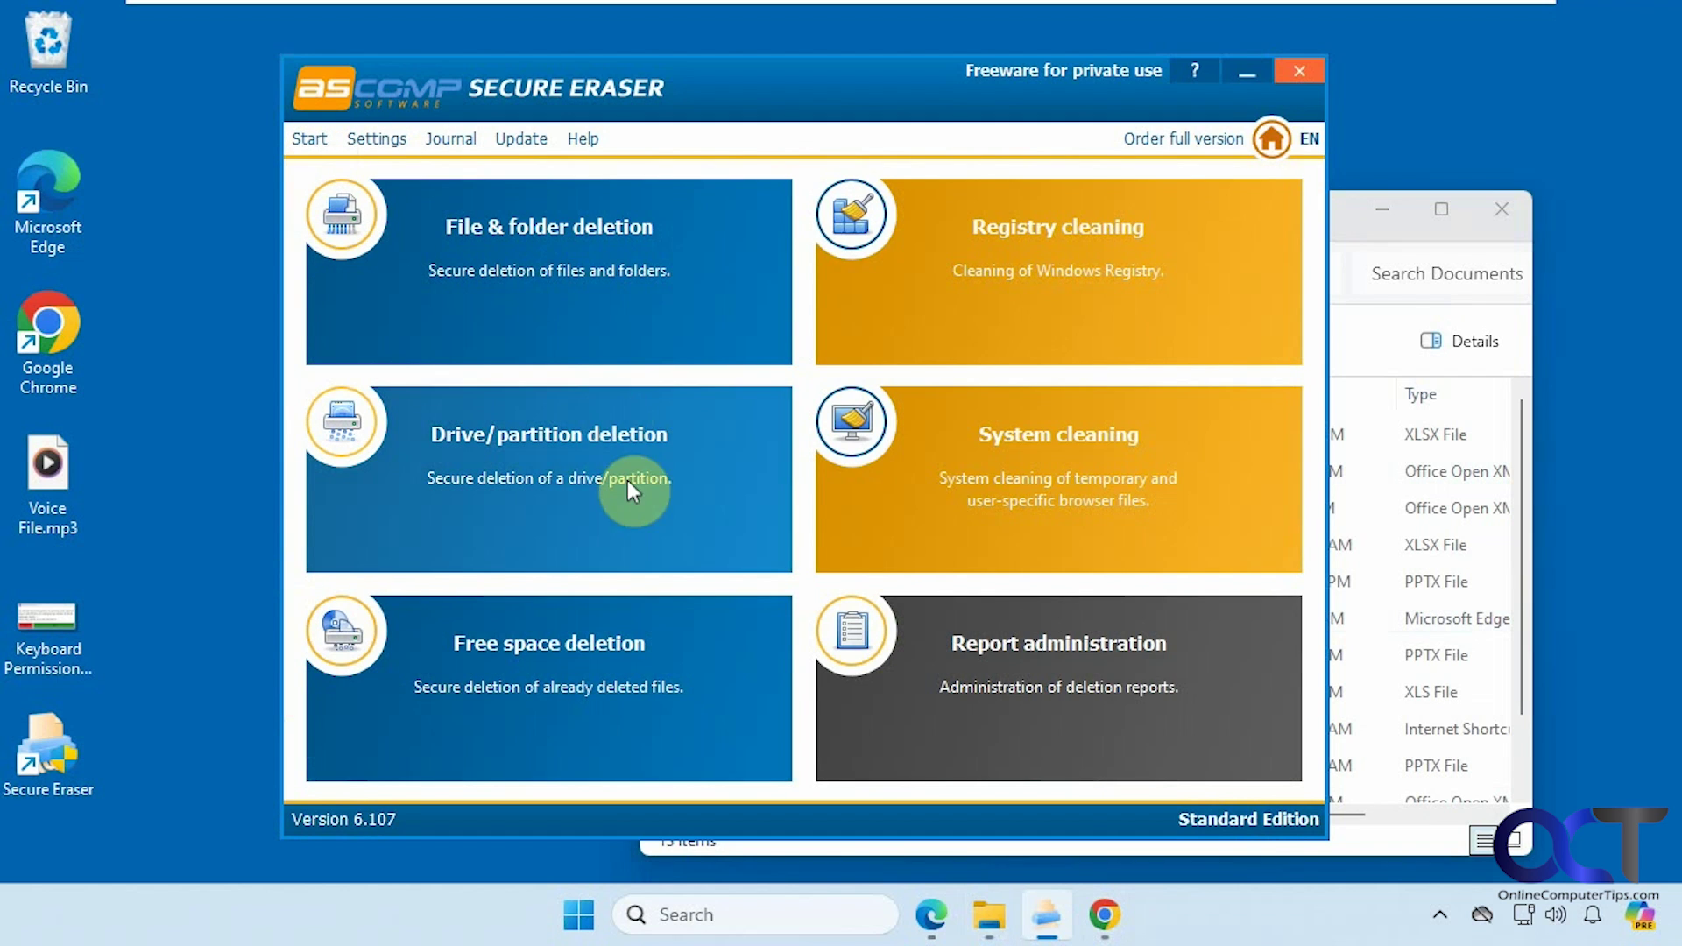
pyautogui.click(575, 477)
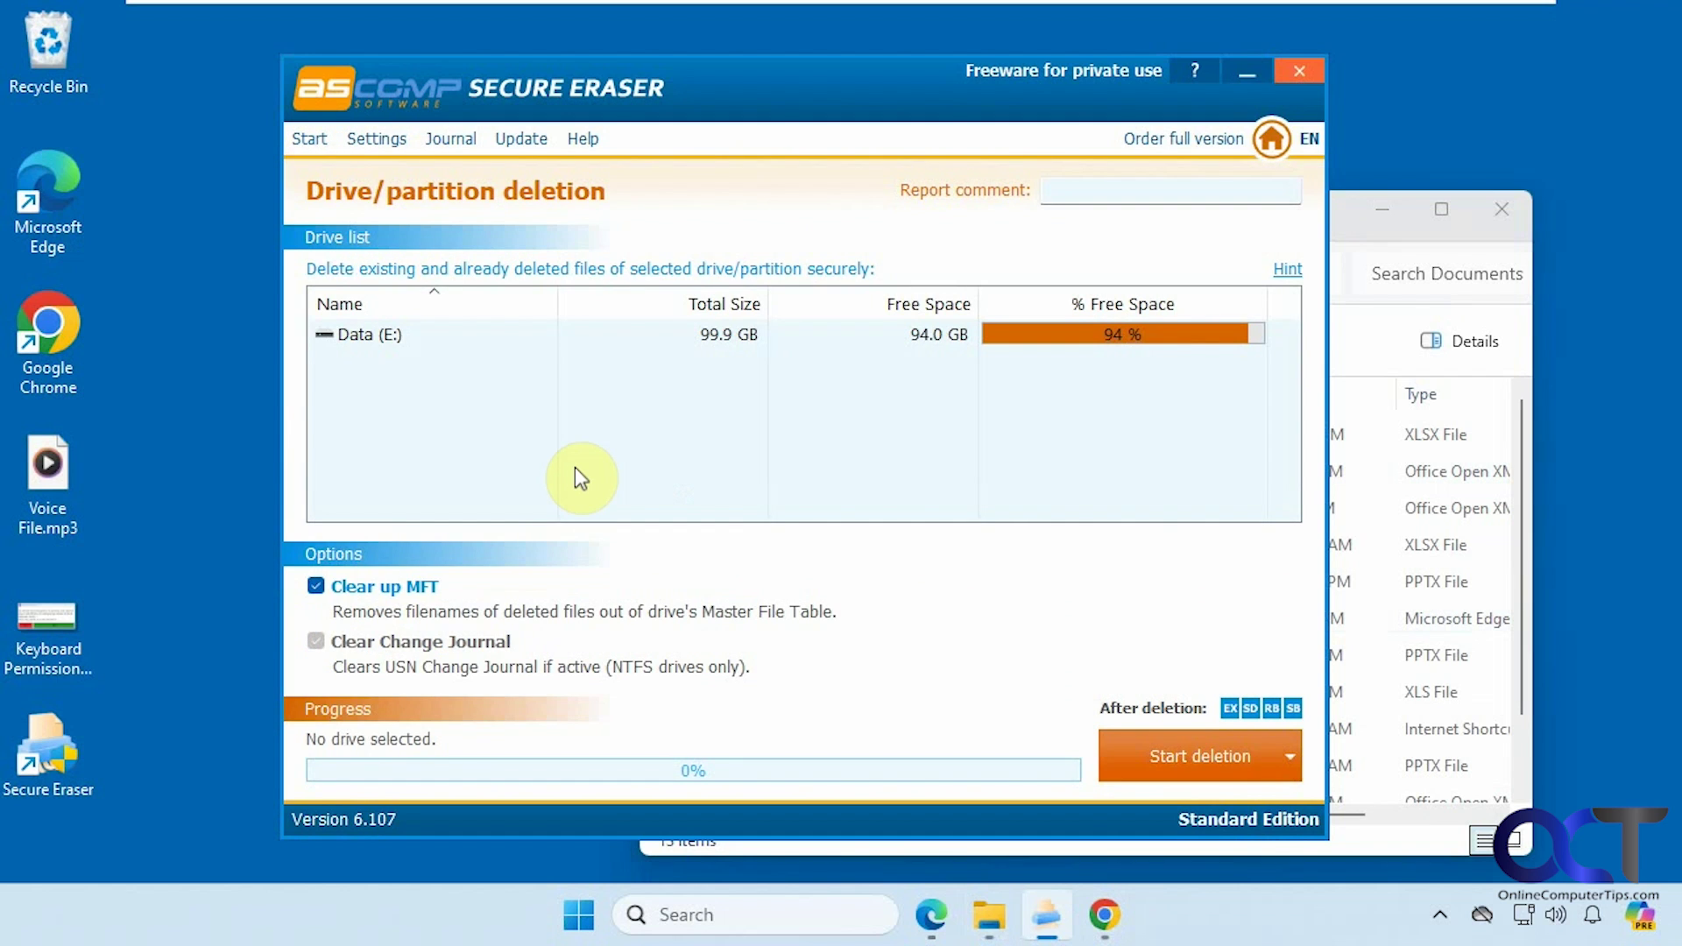
pyautogui.click(377, 337)
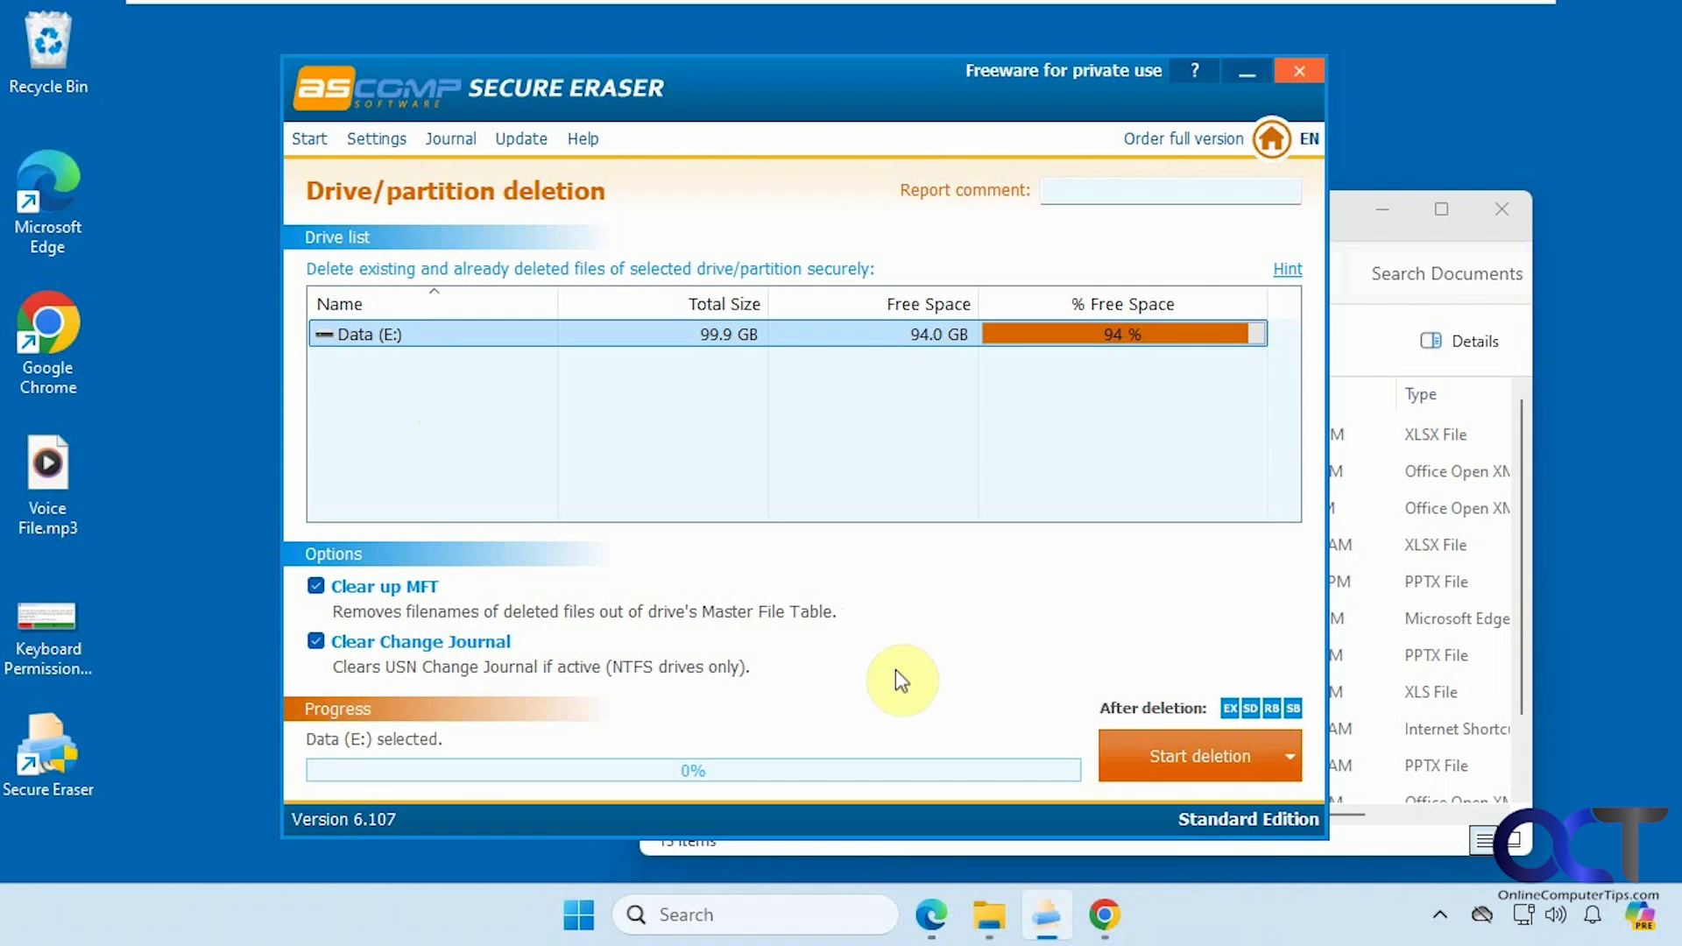
pyautogui.click(1289, 768)
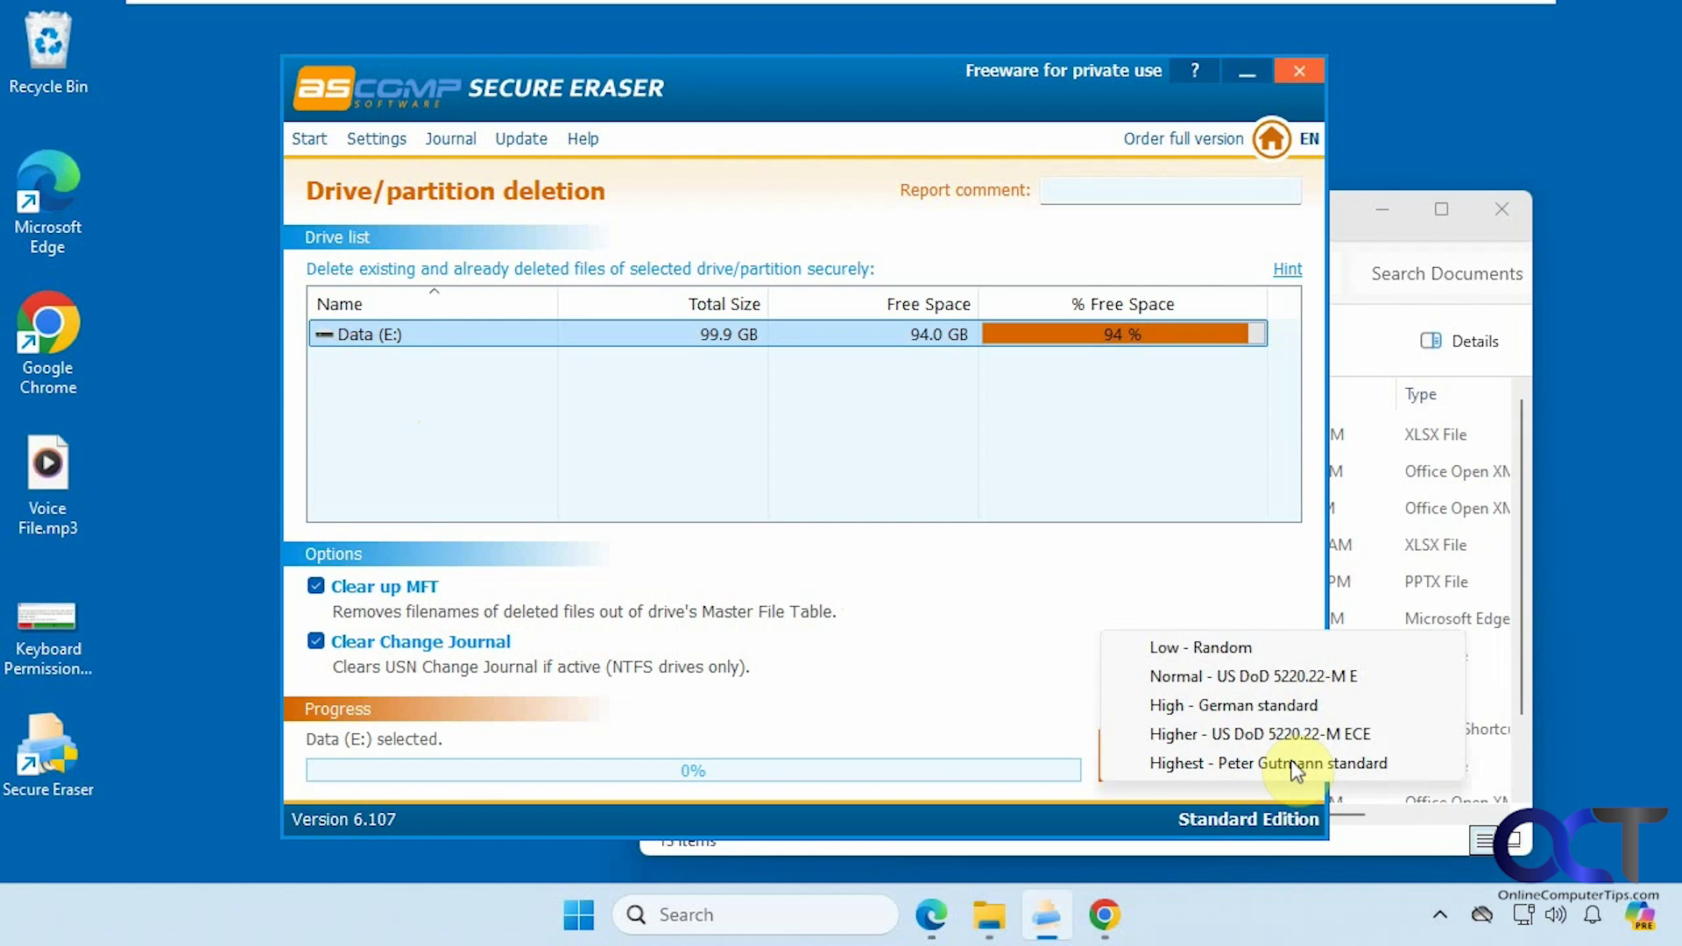
pyautogui.click(1247, 670)
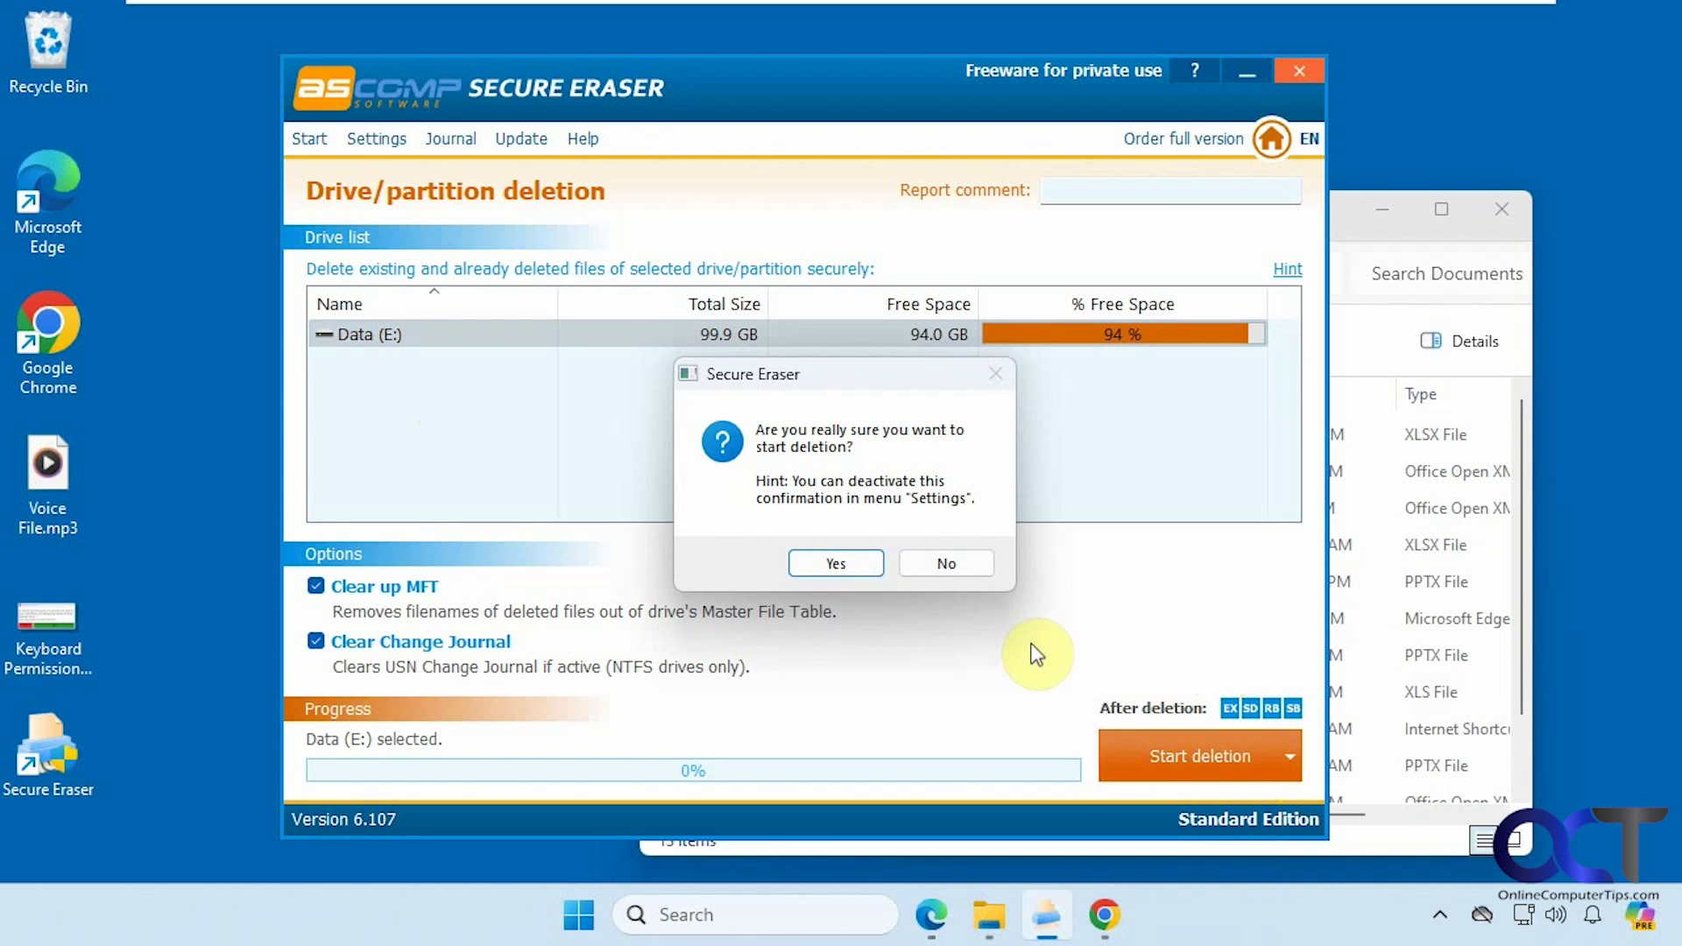
pyautogui.click(832, 565)
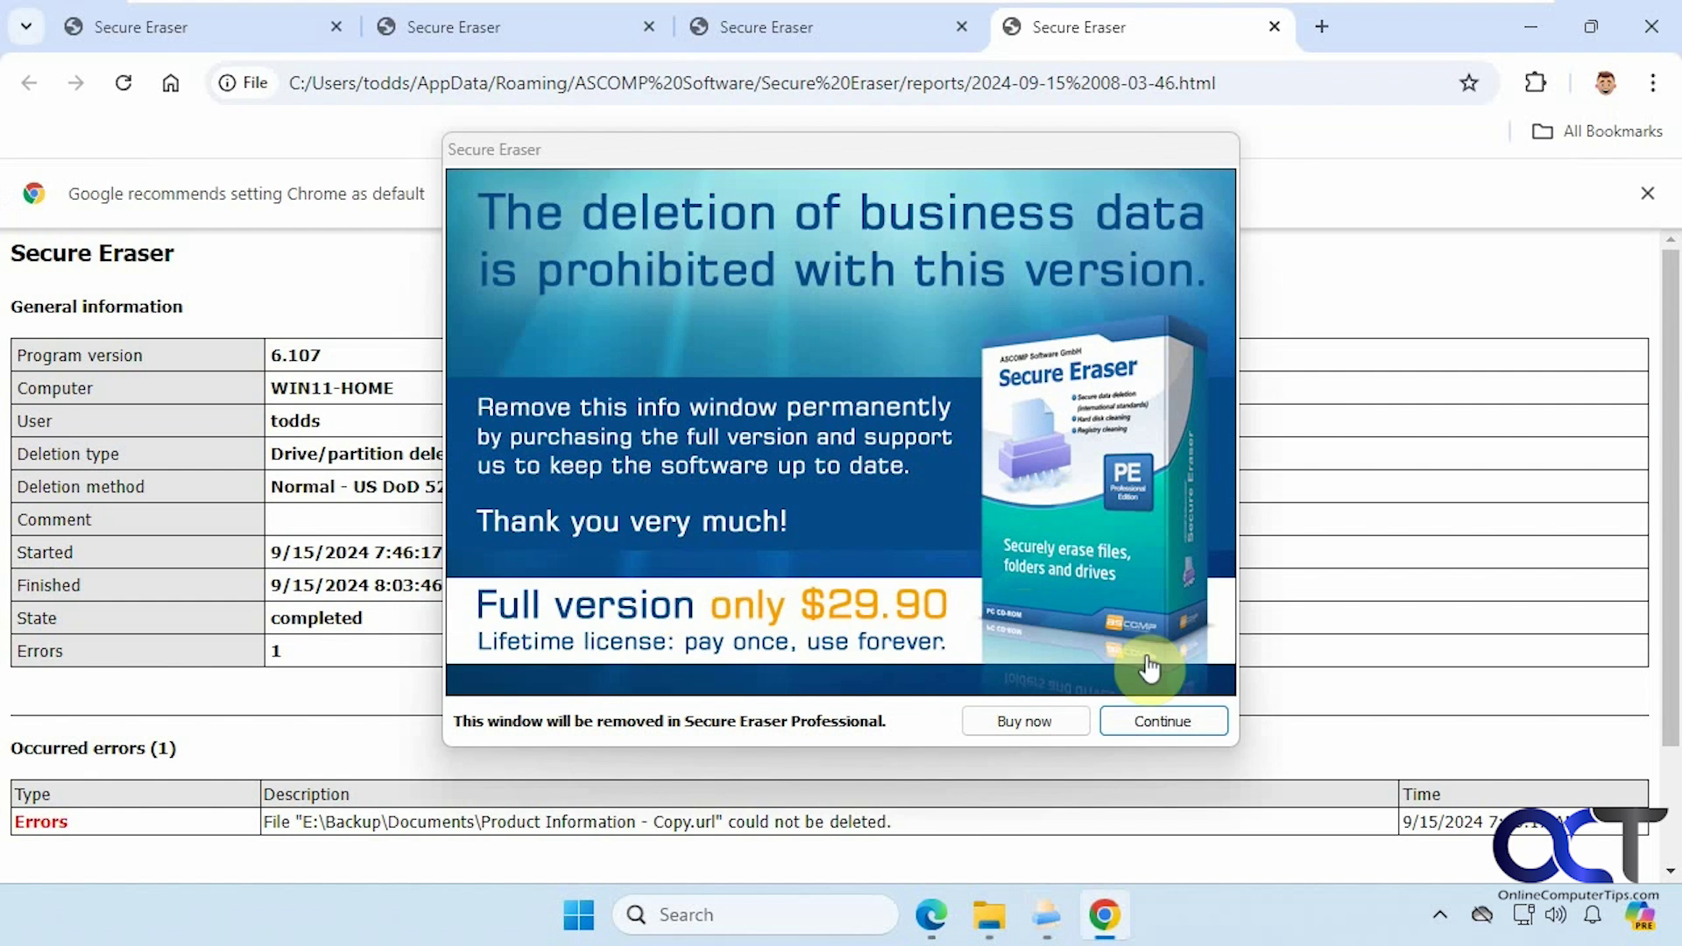
# Step: Dismiss the upgrade notice and bring up the report showing Product Information - Copy.url couldn't be deleted
pyautogui.click(1161, 718)
pyautogui.click(1419, 477)
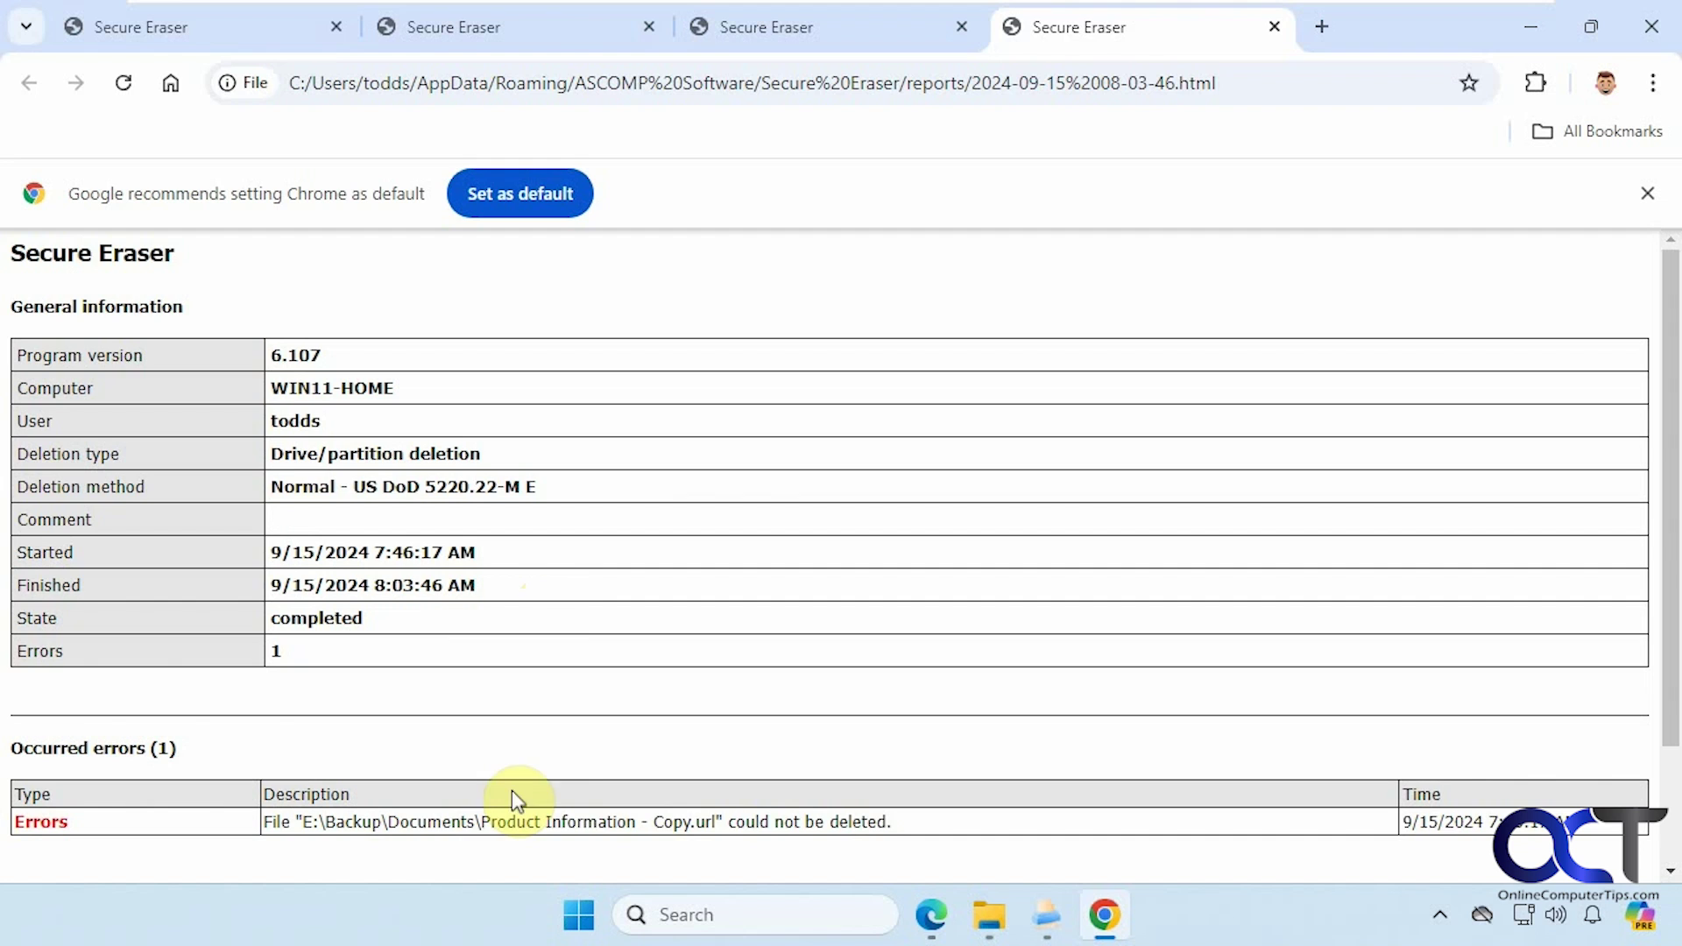
# Step: Browse to E:\Backup\Documents in File Explorer, where only Product Information - Copy remains
pyautogui.click(1530, 28)
pyautogui.hotkey('alt', 'Tab')
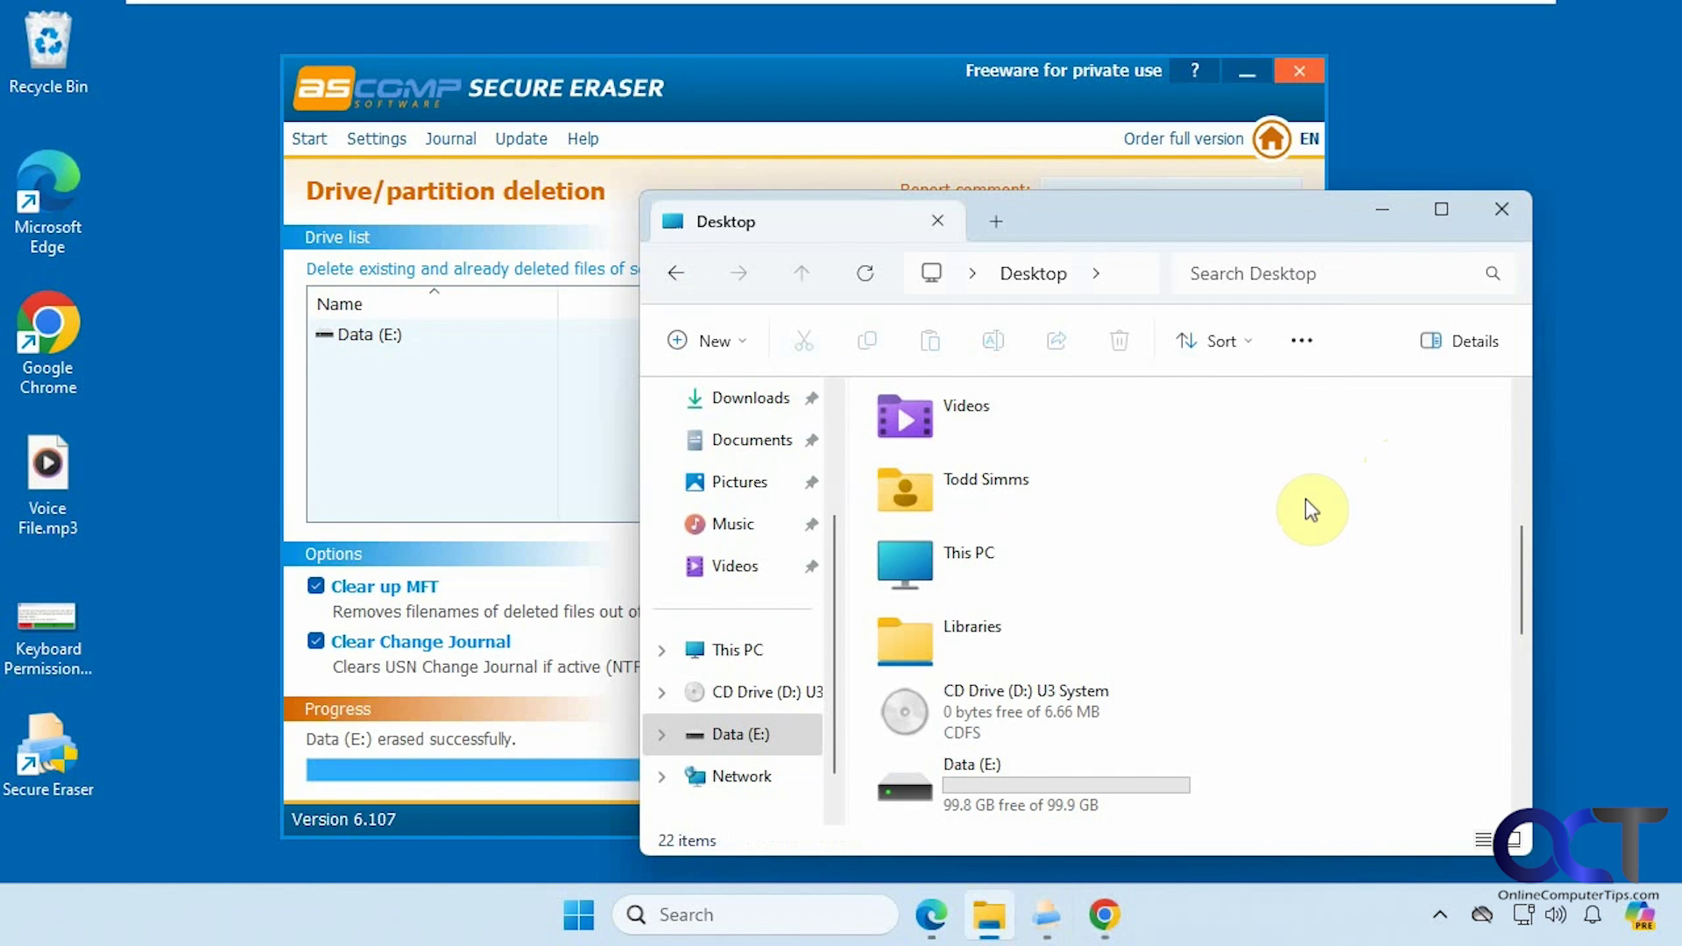
pyautogui.doubleClick(970, 783)
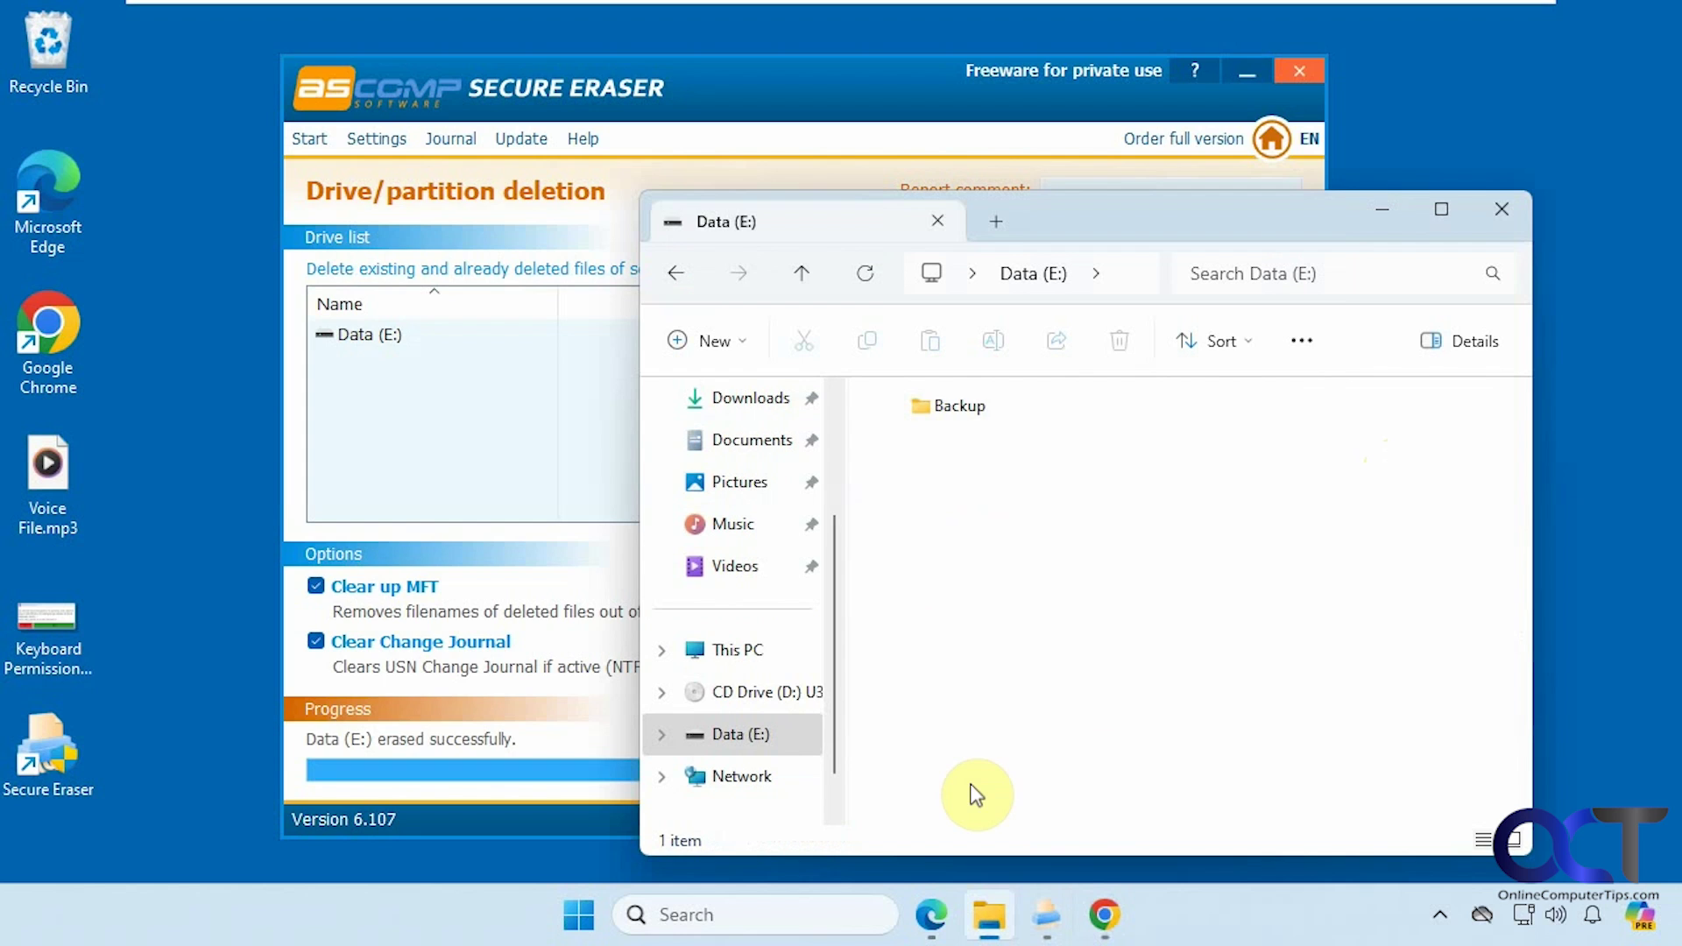
pyautogui.doubleClick(944, 402)
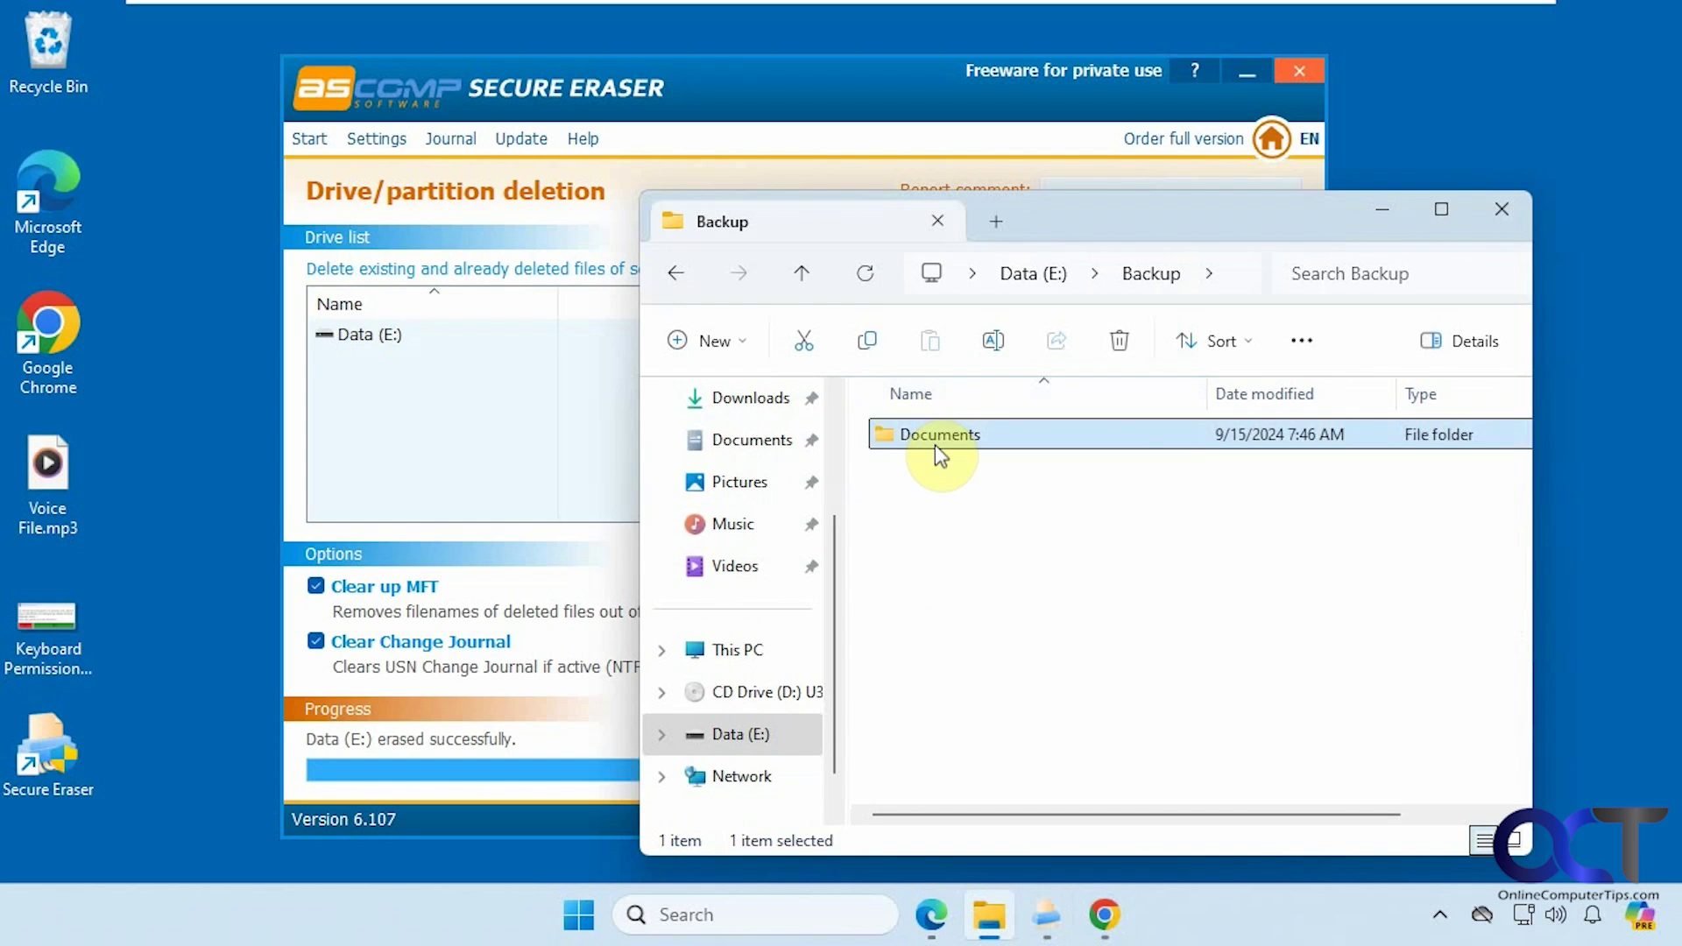
pyautogui.doubleClick(934, 444)
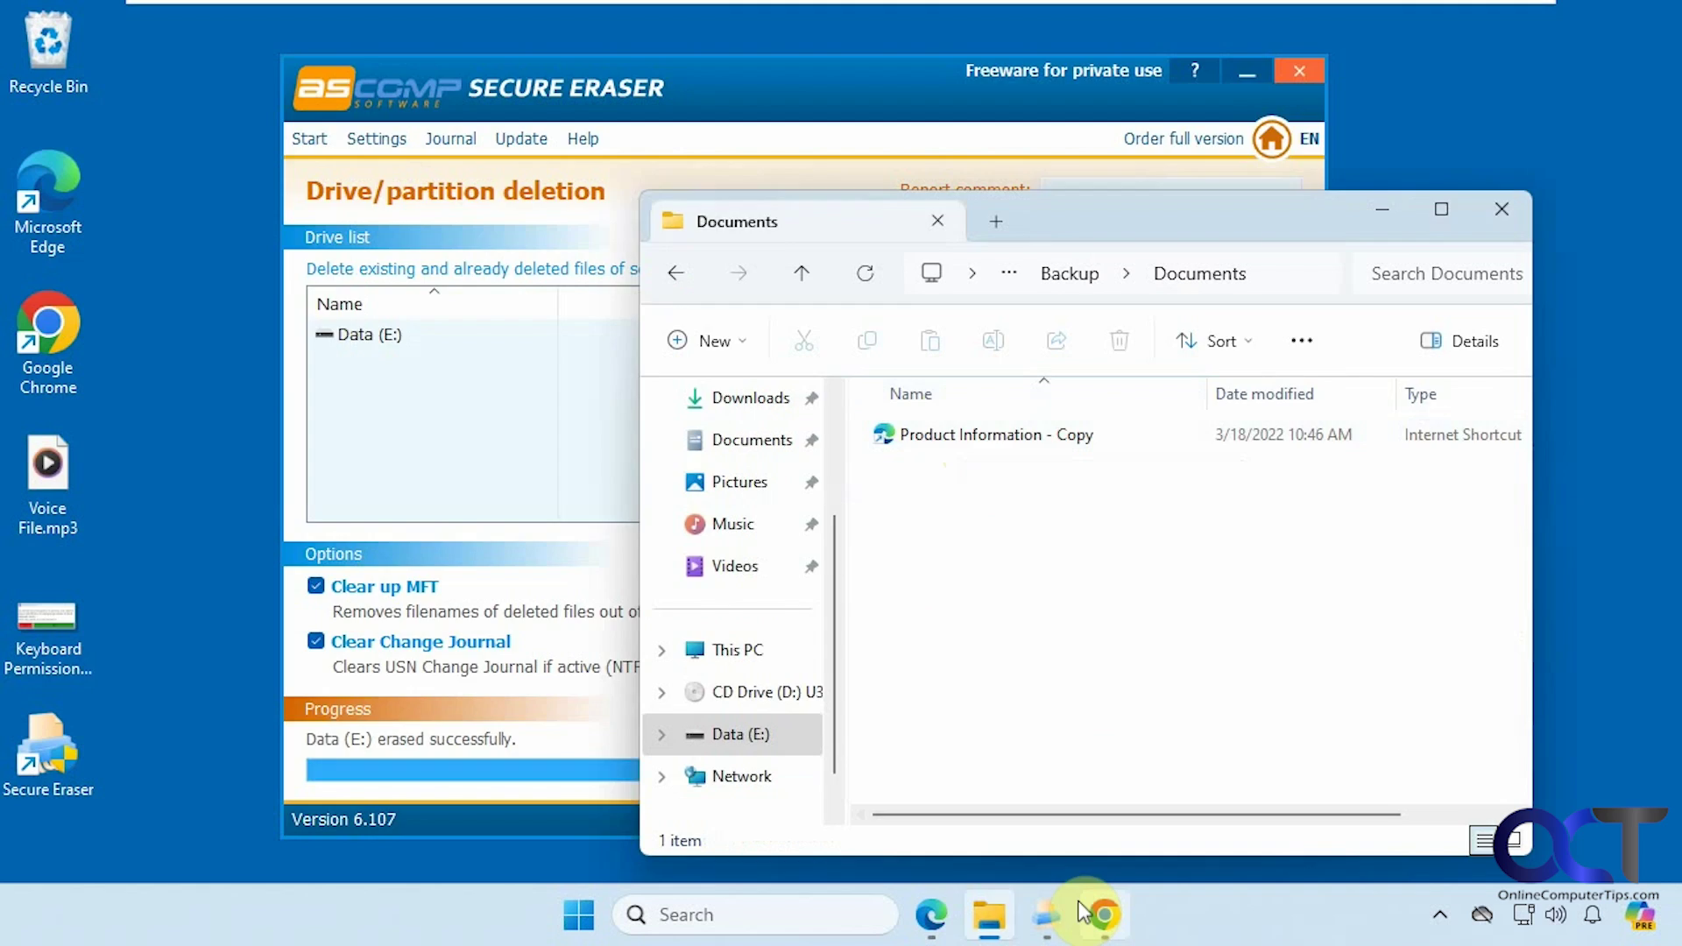
# Step: Reread the drive-wipe report, then hide Chrome and Explorer to show Data (E:) at 99.8 GB free
pyautogui.click(1104, 915)
pyautogui.scroll(-2, 859, 628)
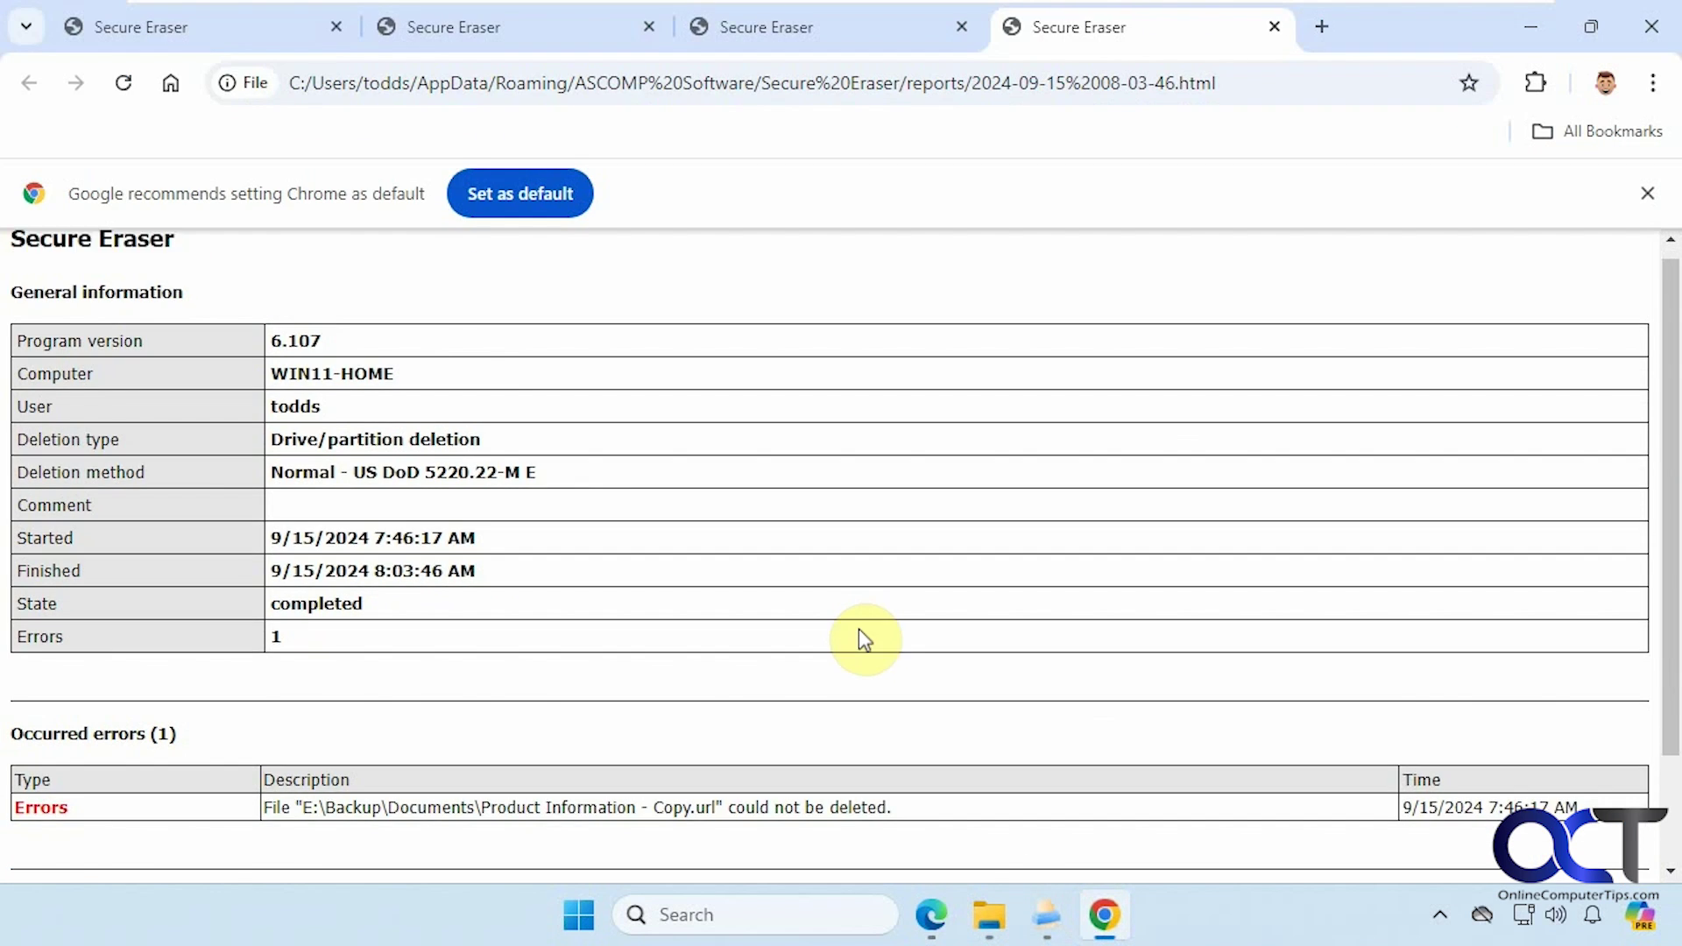
pyautogui.scroll(2, 858, 627)
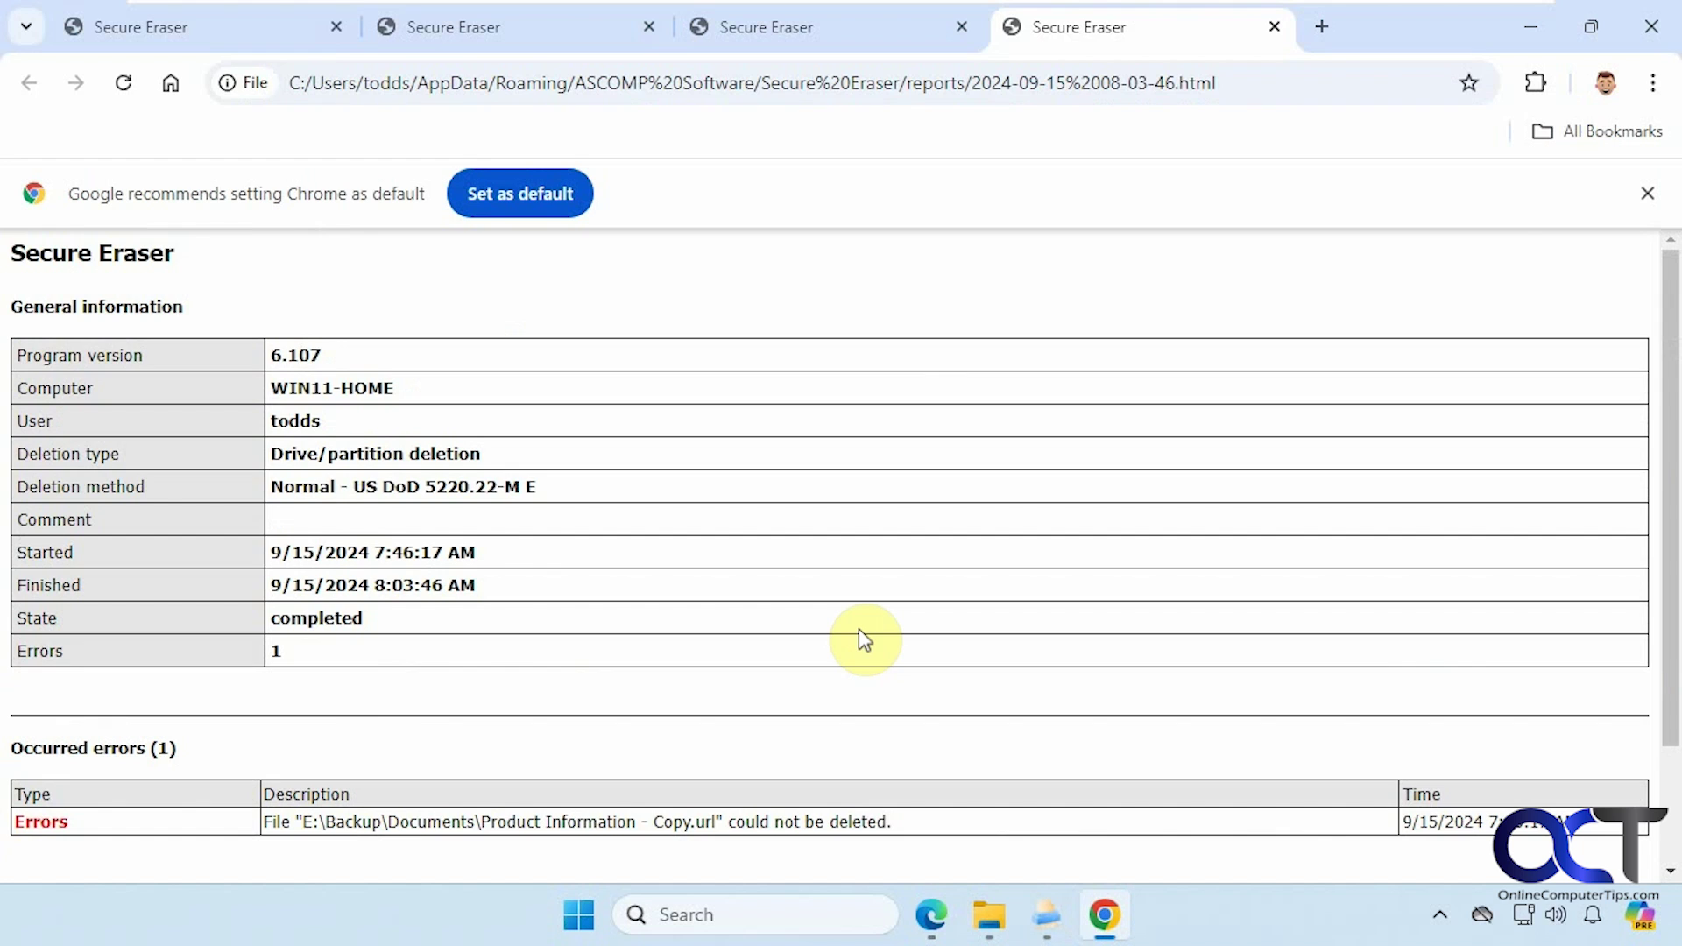
pyautogui.click(1530, 26)
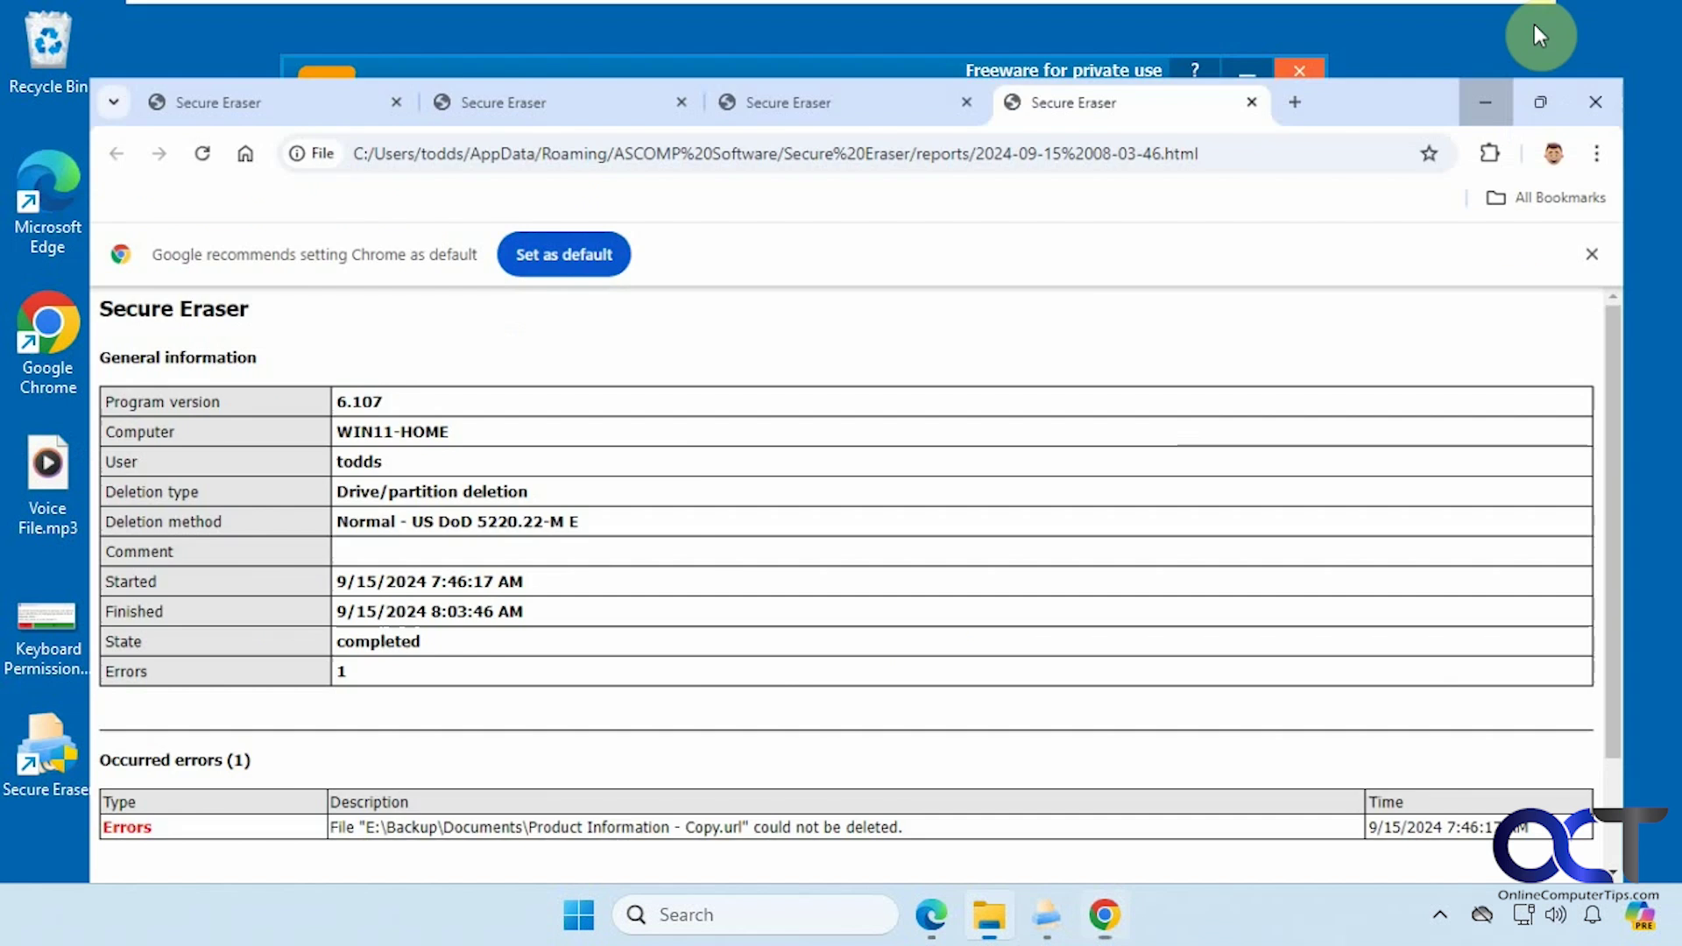
pyautogui.click(1382, 208)
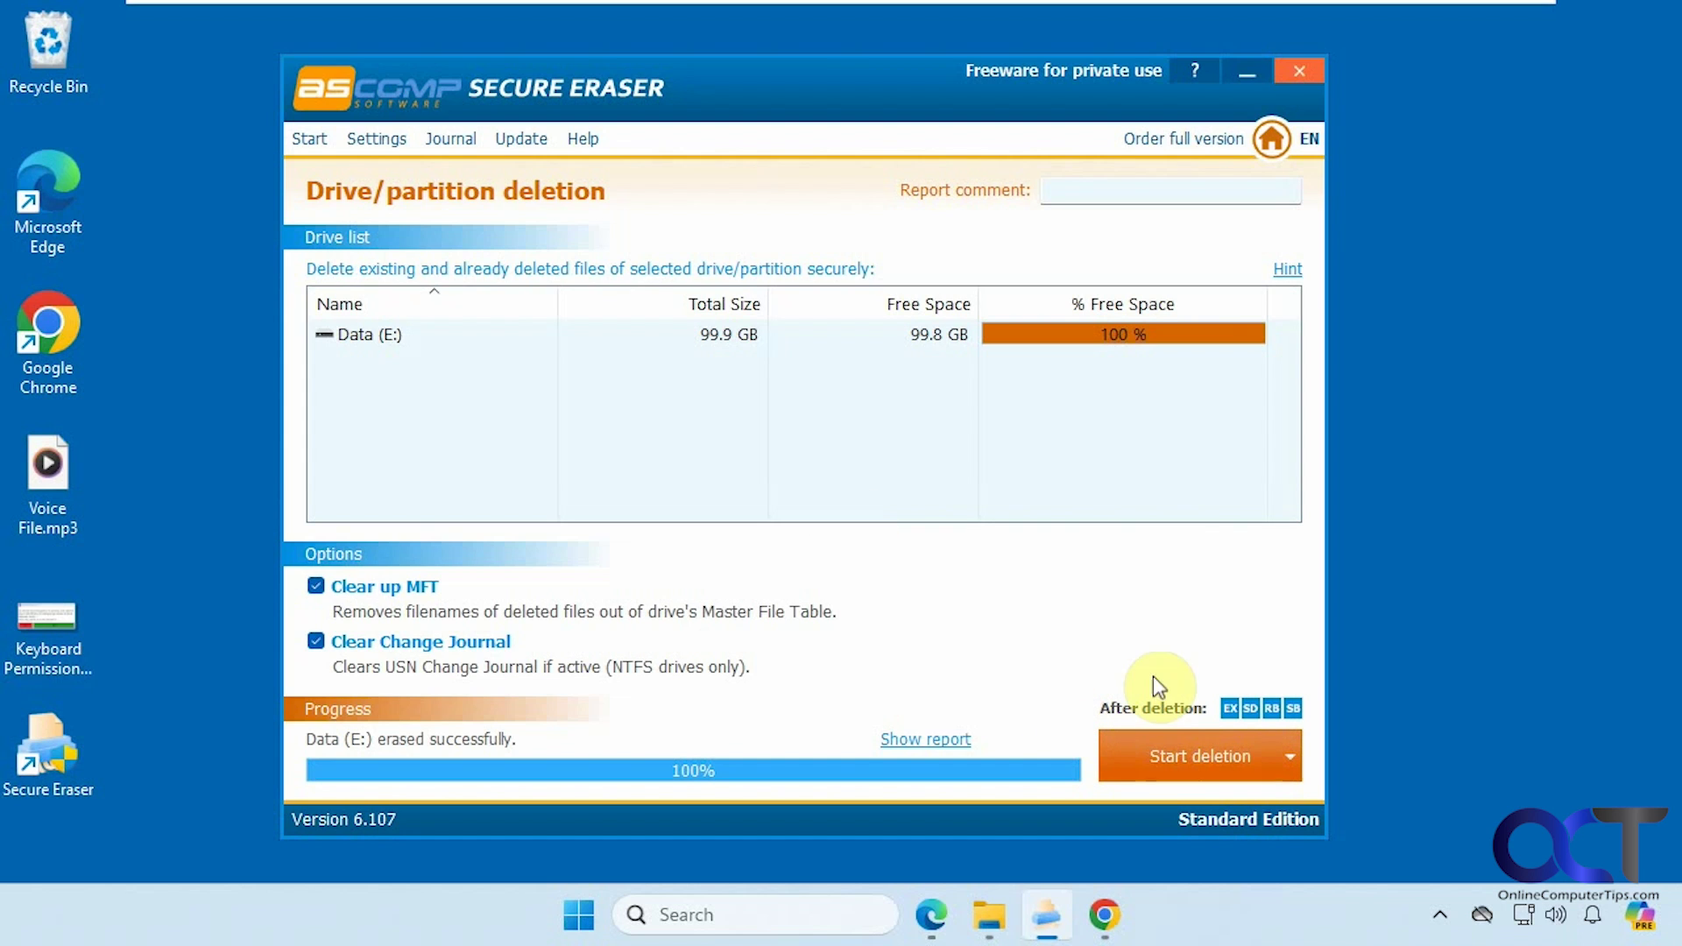
# Step: On the Free space deletion page, select Local Disk (C:) and choose Low - Random
pyautogui.click(311, 140)
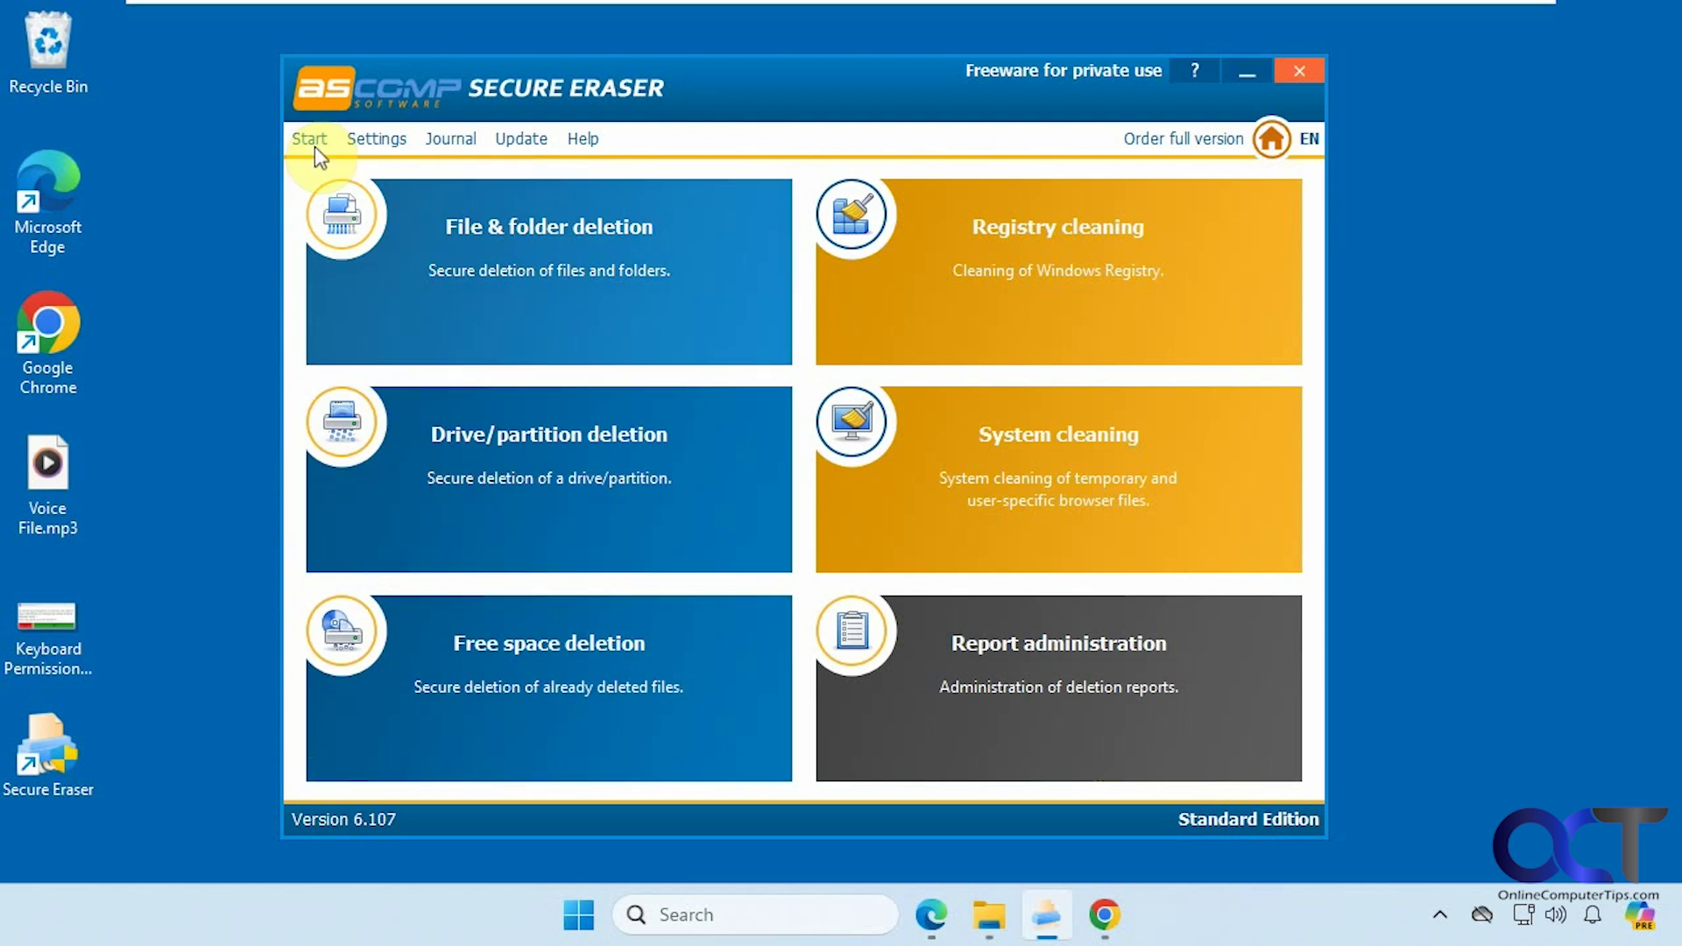
pyautogui.click(592, 682)
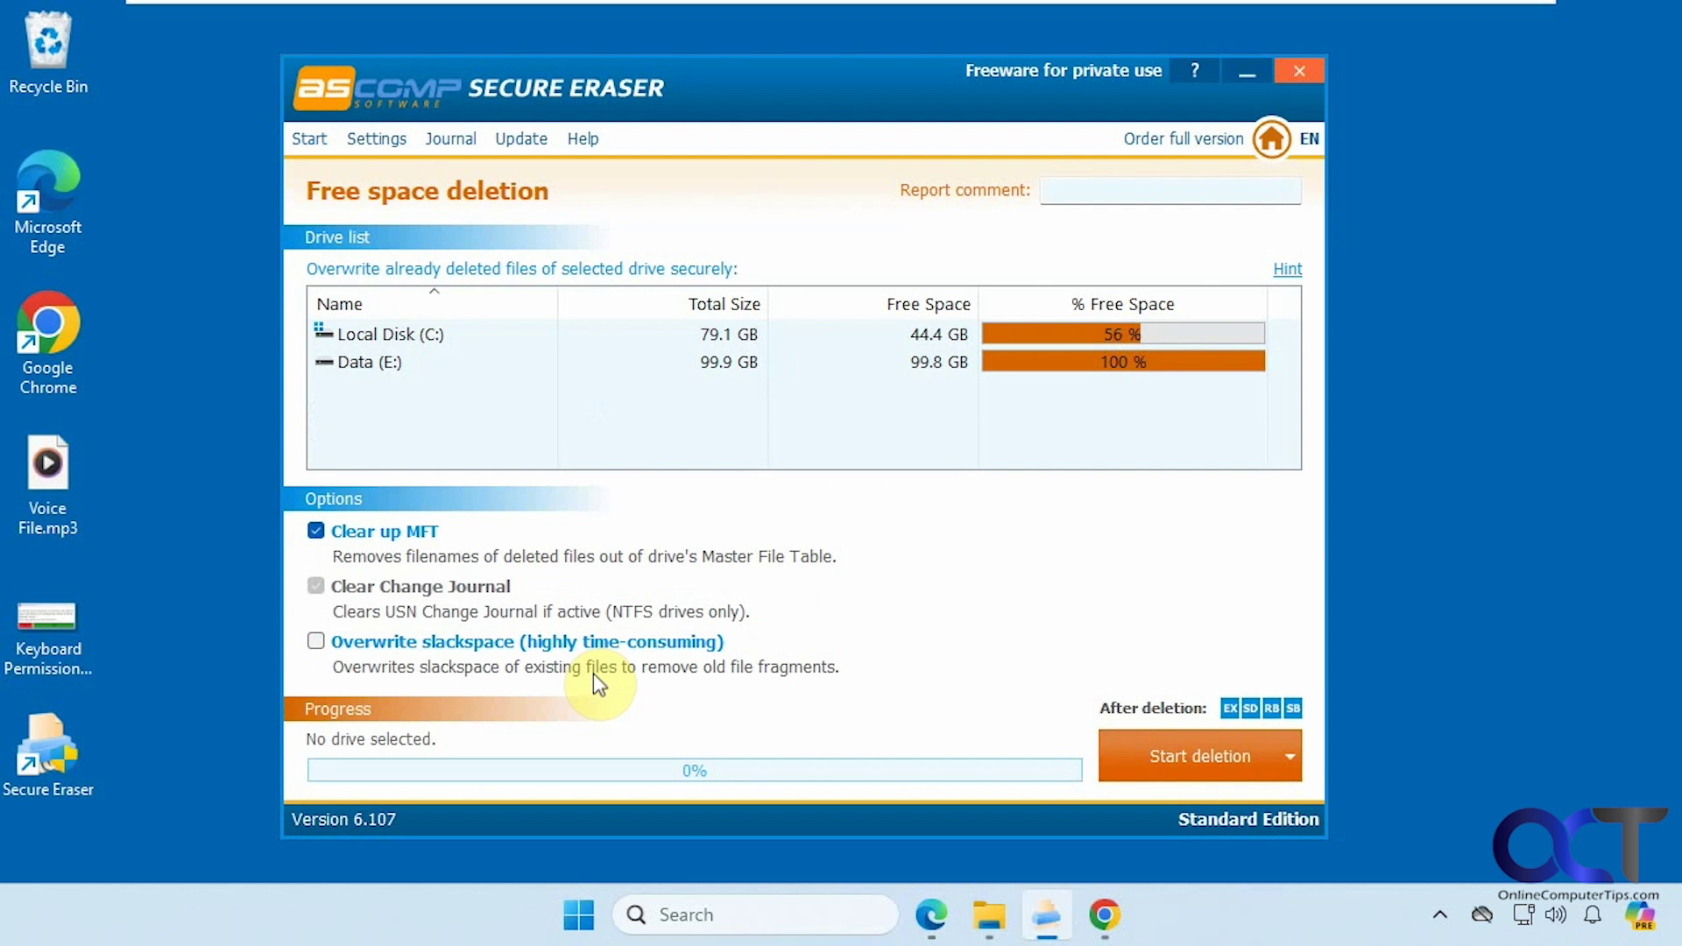
pyautogui.click(424, 338)
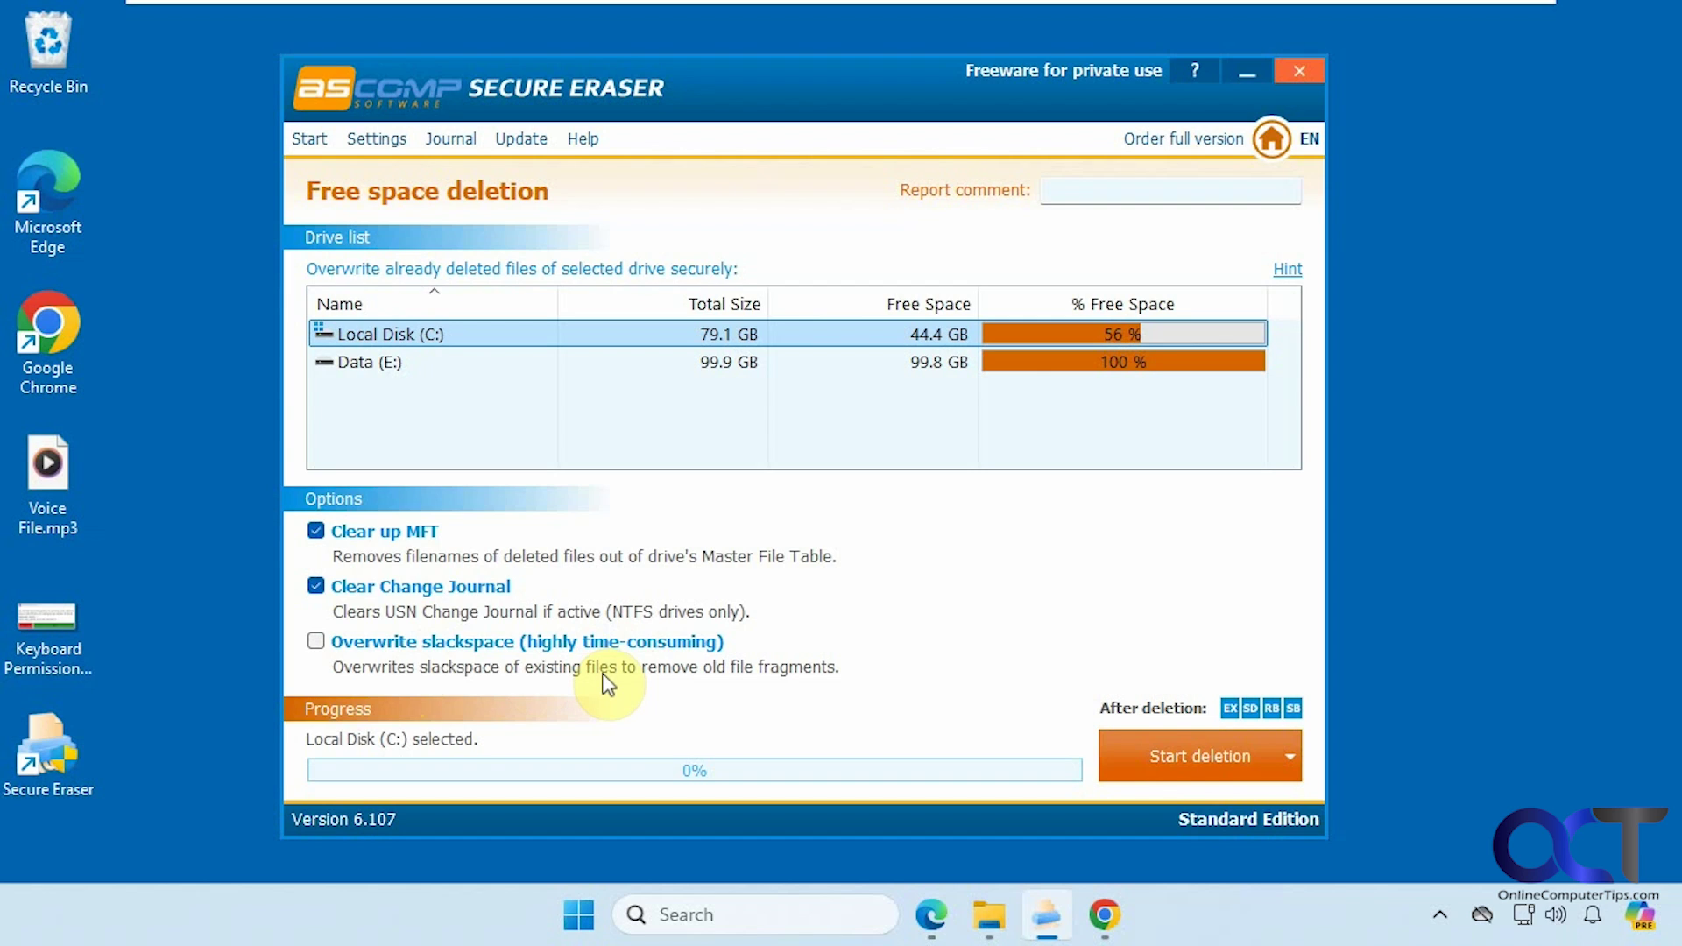
pyautogui.click(1222, 754)
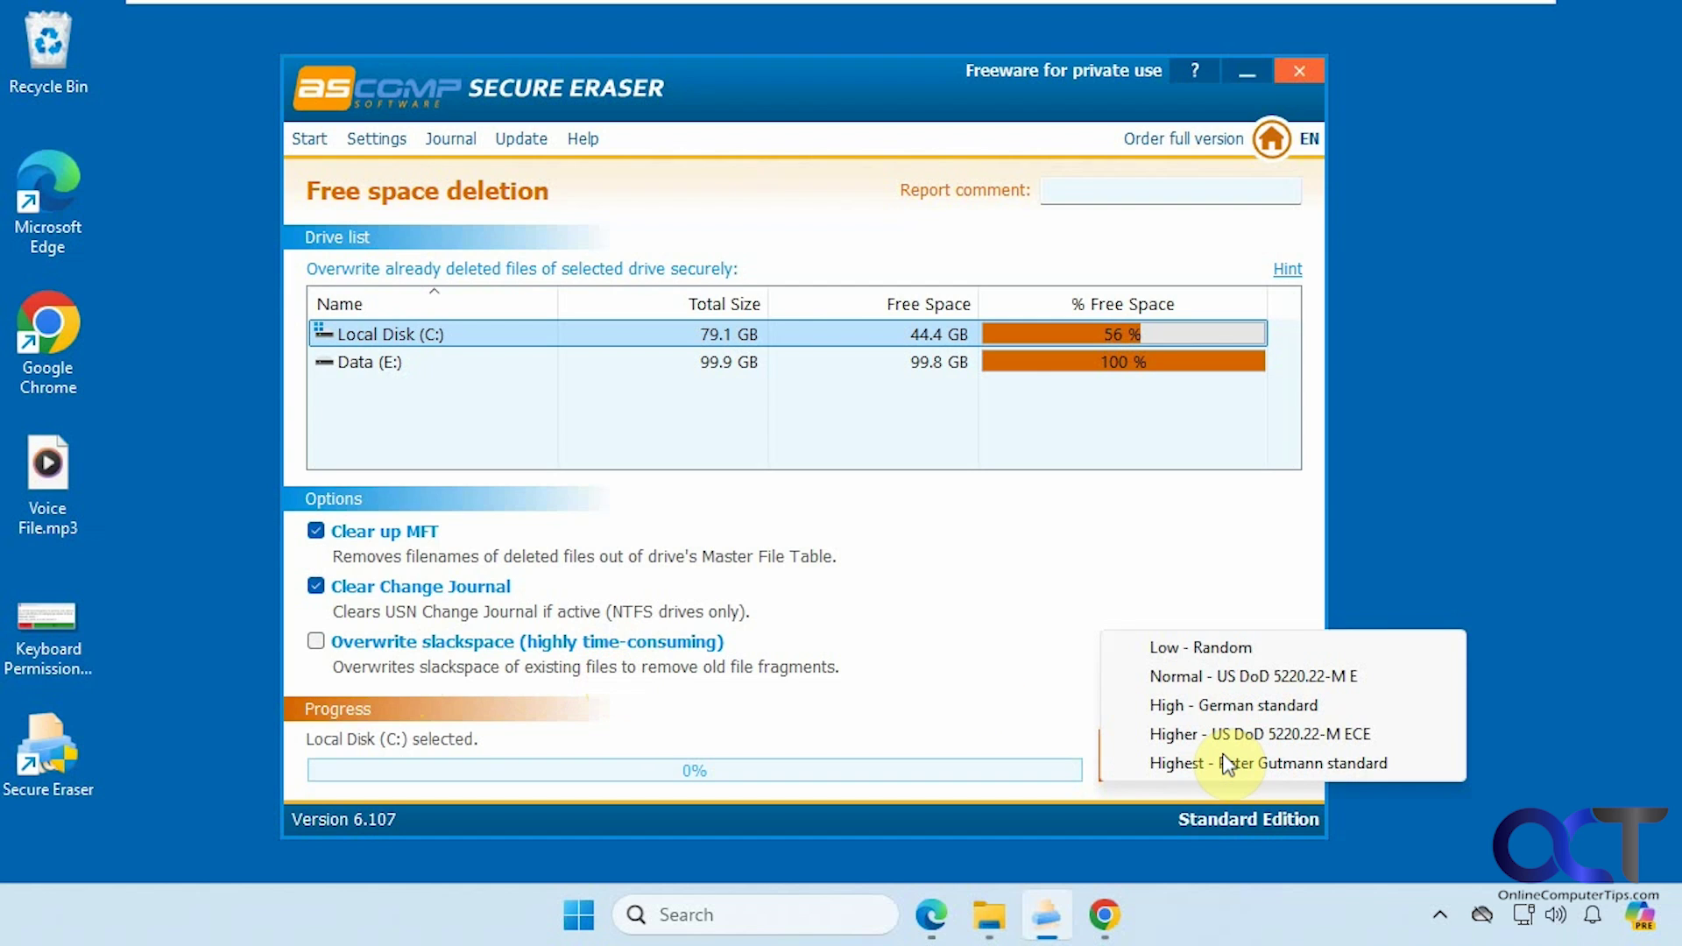
pyautogui.click(1191, 648)
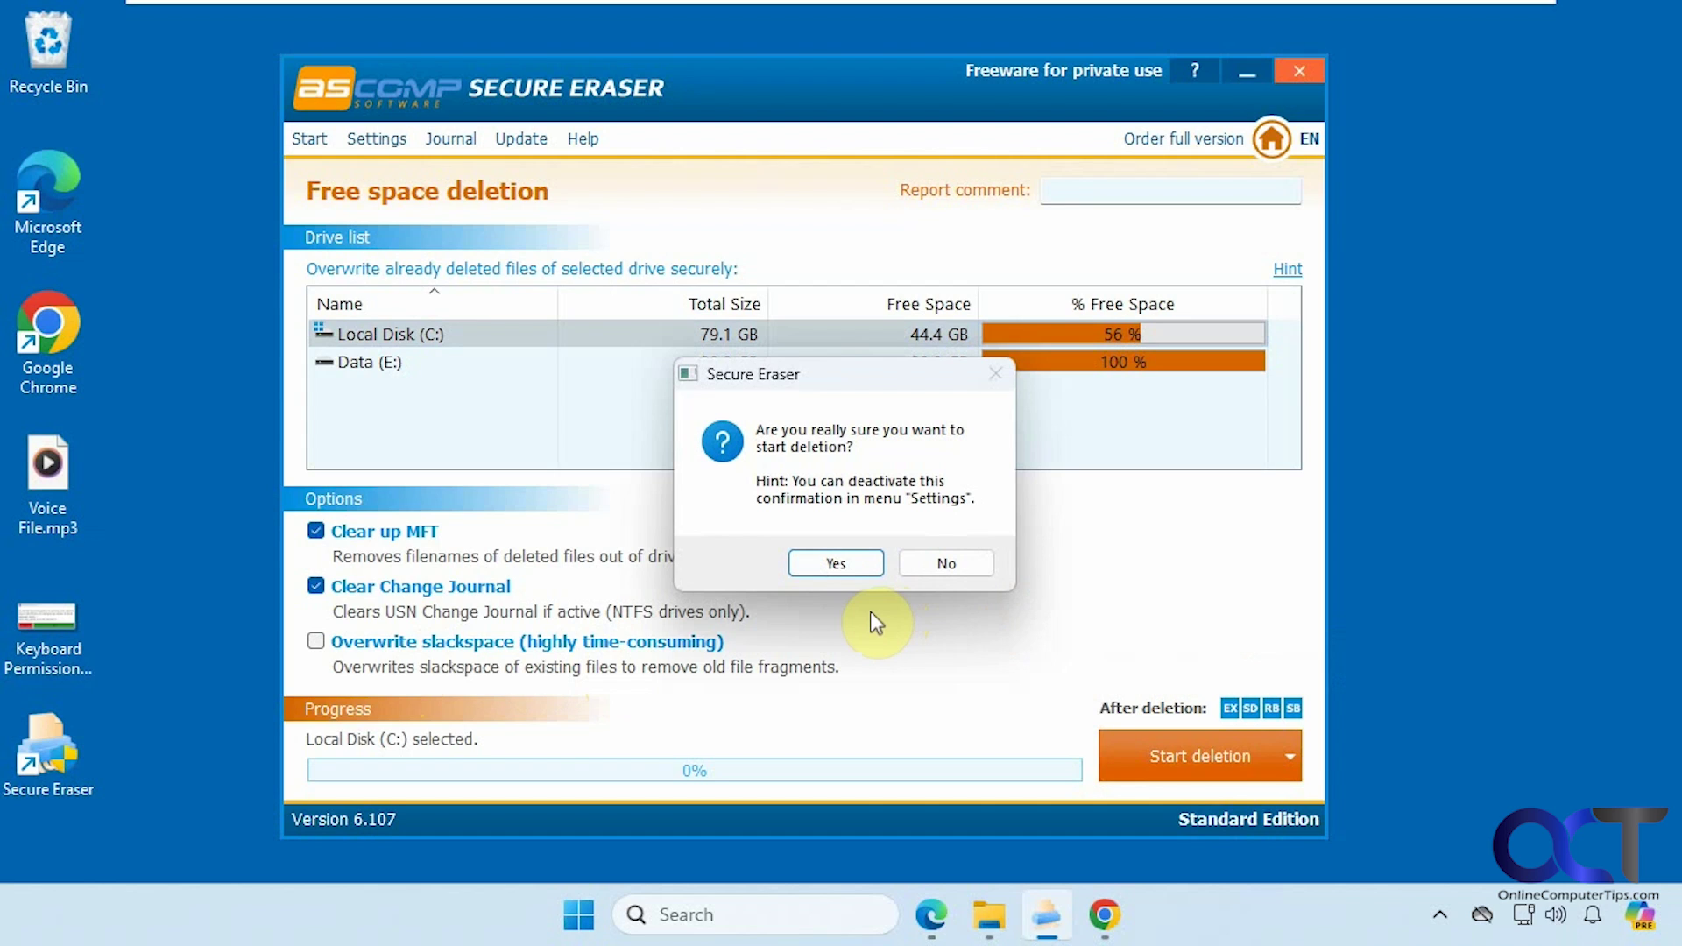
# Step: Confirm the C: free space wipe and arrange File Explorer's This PC view beside Secure Eraser
pyautogui.click(834, 563)
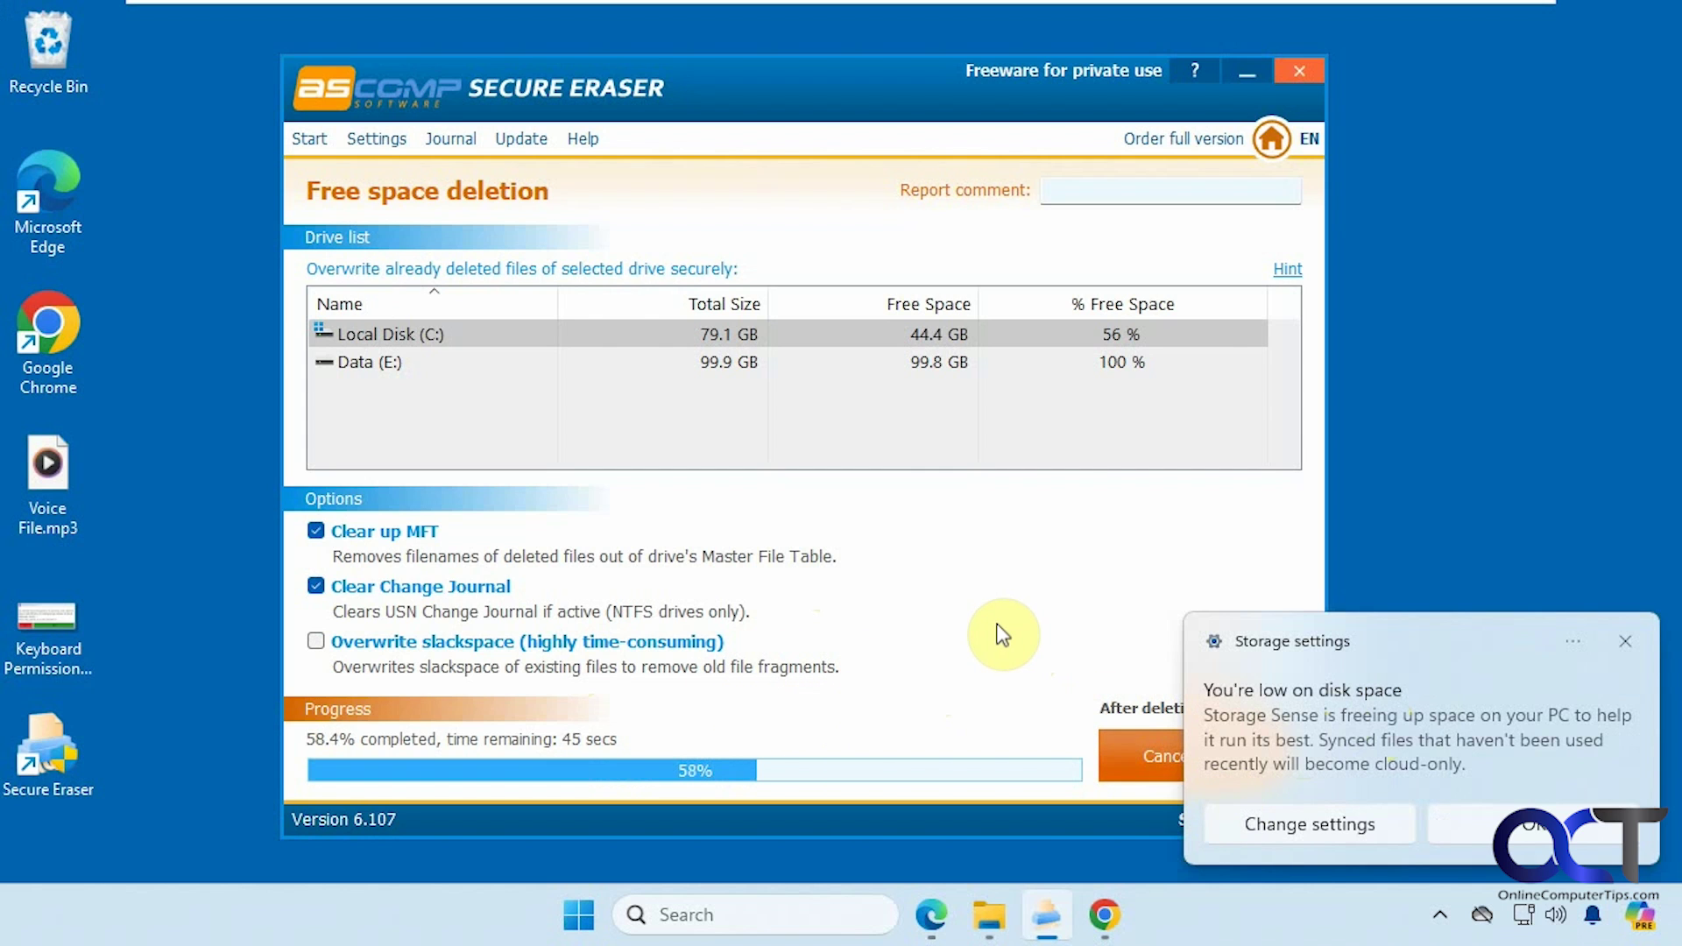
pyautogui.press('super+e')
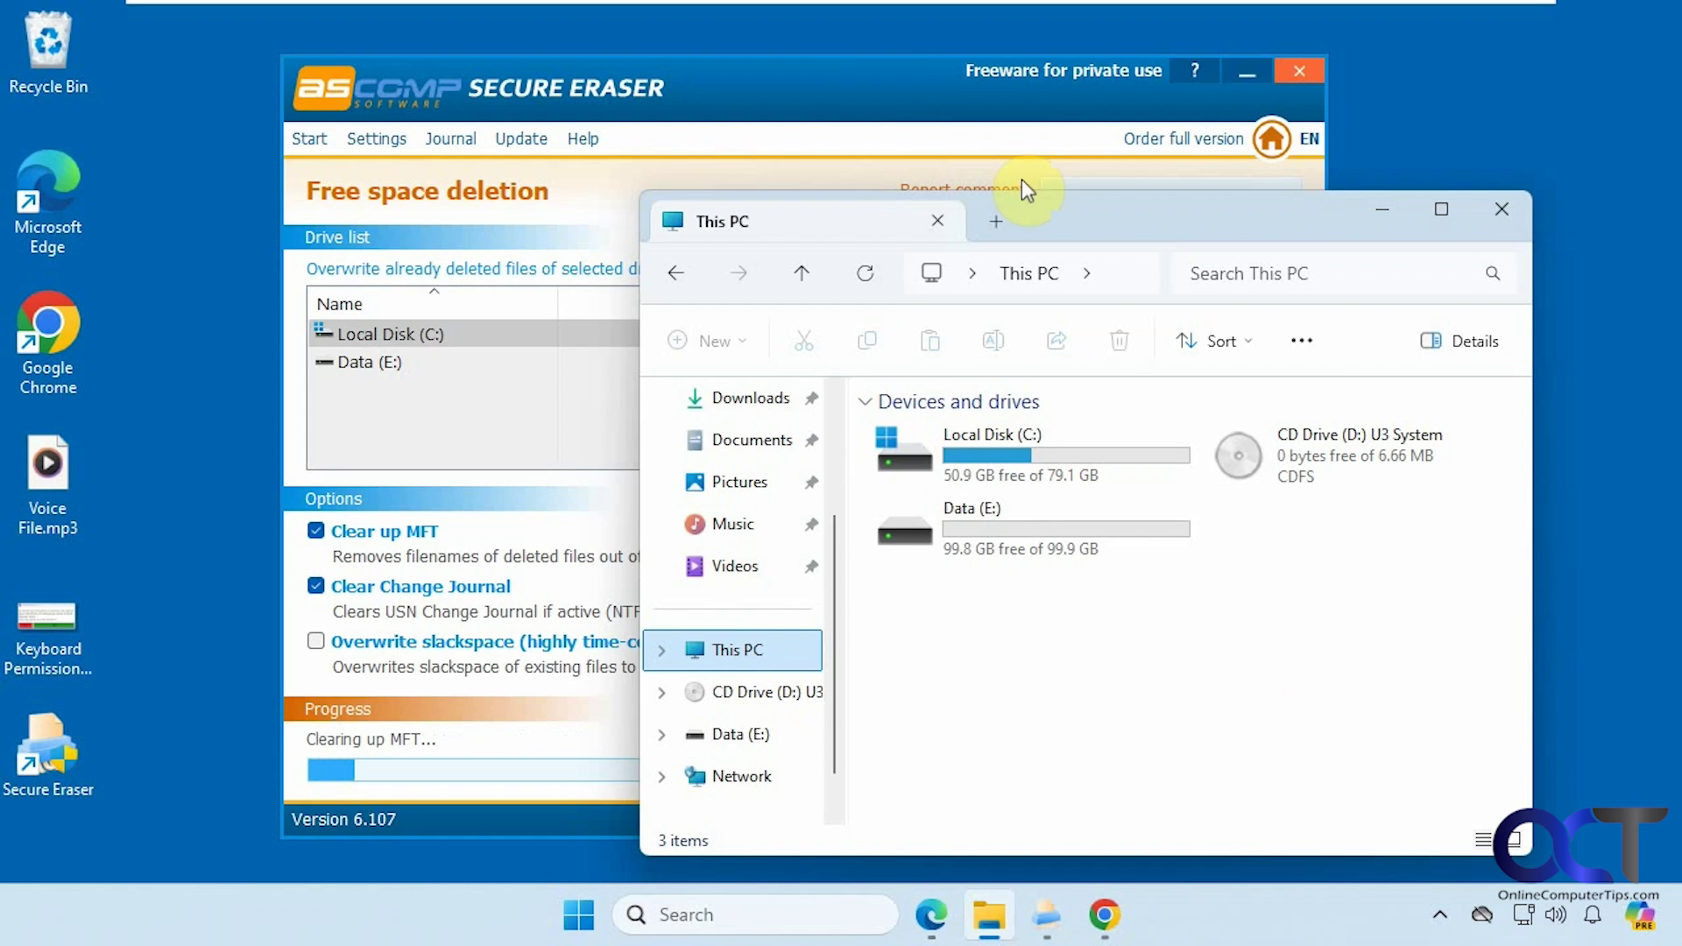
pyautogui.moveTo(856, 79); pyautogui.dragTo(625, 59)
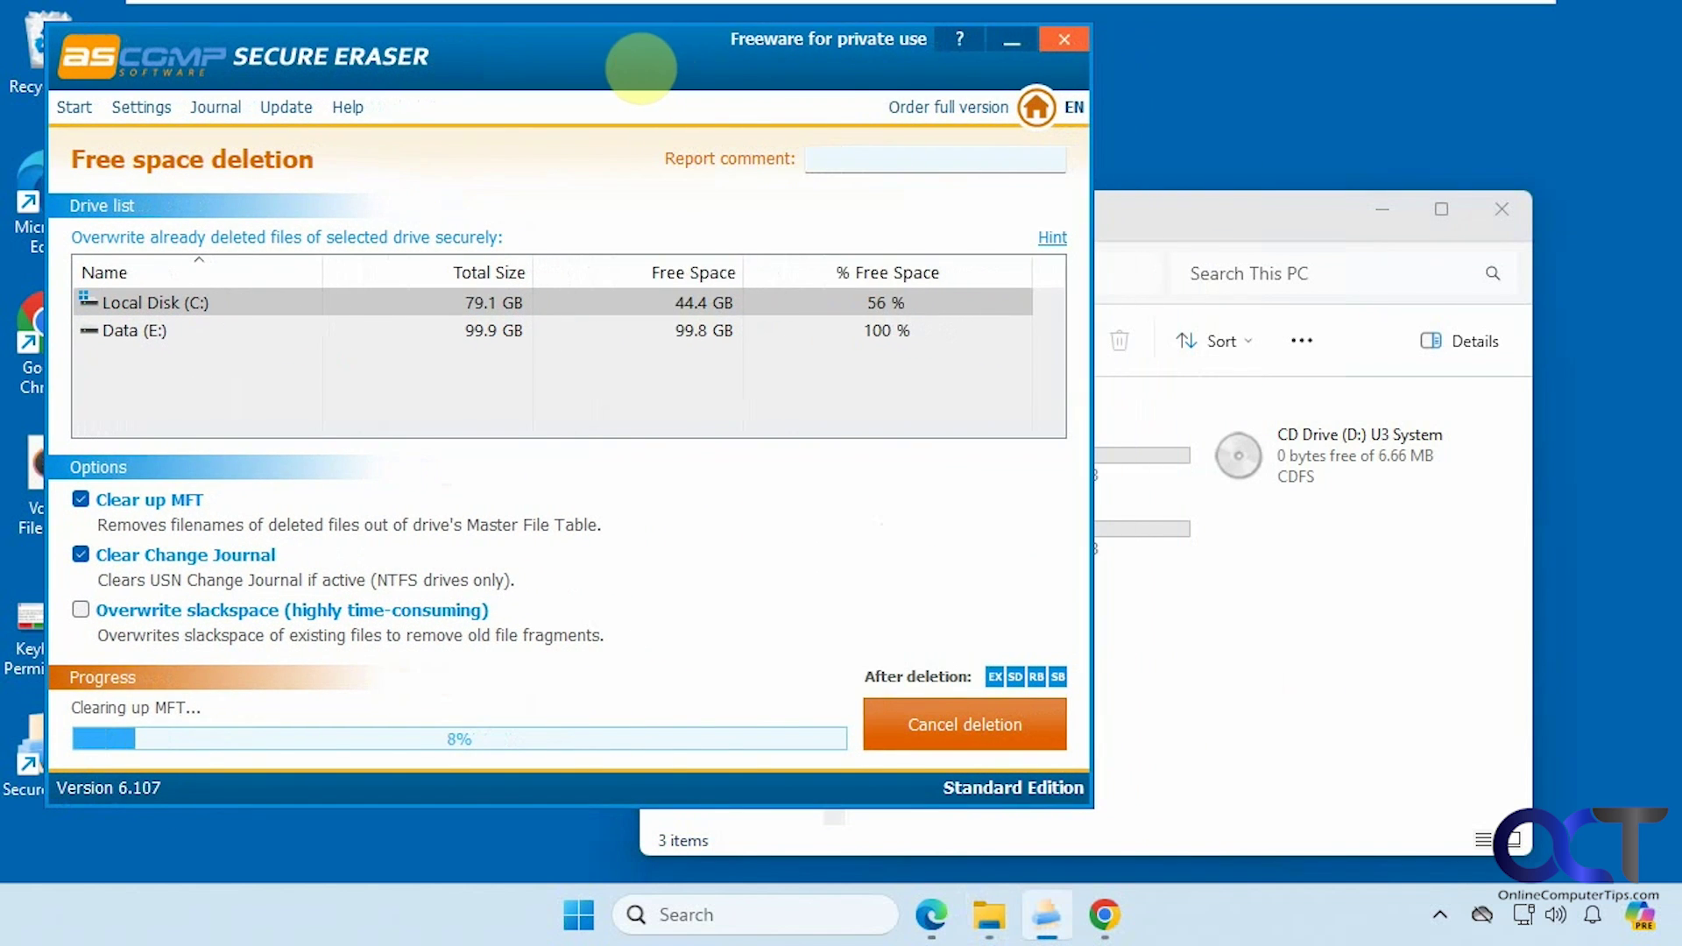
pyautogui.click(1296, 235)
pyautogui.moveTo(1213, 229)
pyautogui.mouseDown()
pyautogui.moveTo(1295, 203)
pyautogui.moveTo(1302, 94)
pyautogui.mouseUp()
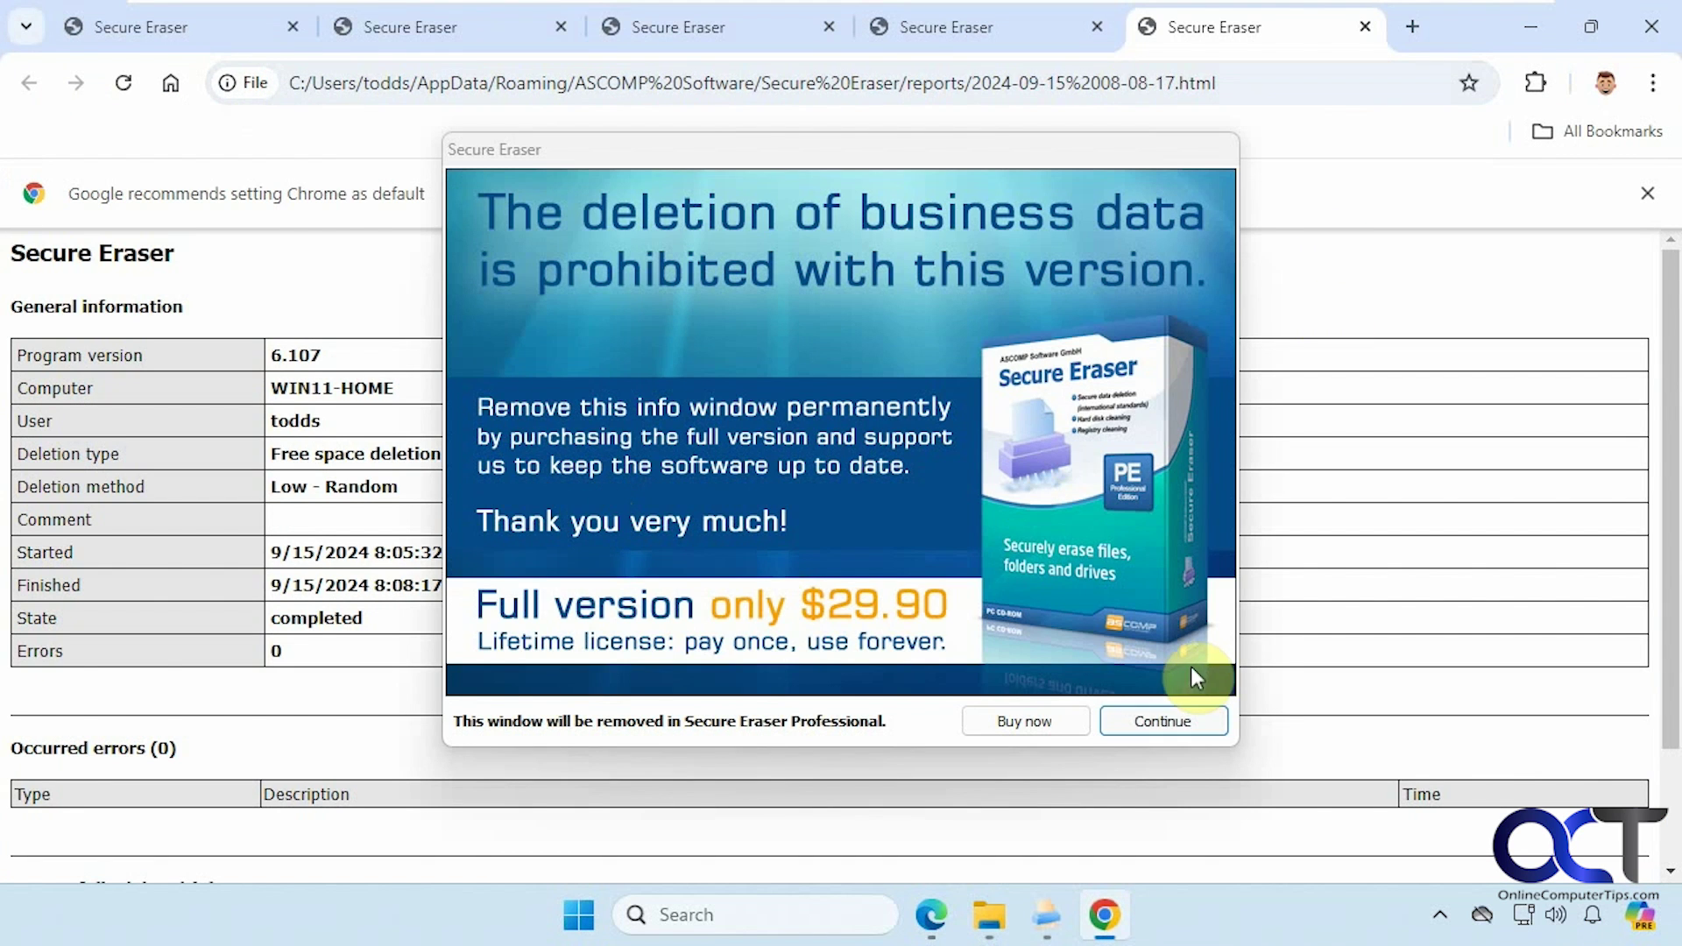
# Step: Dismiss the upgrade advertisement and review the report showing completion with 0 errors
pyautogui.click(1198, 721)
pyautogui.click(1266, 665)
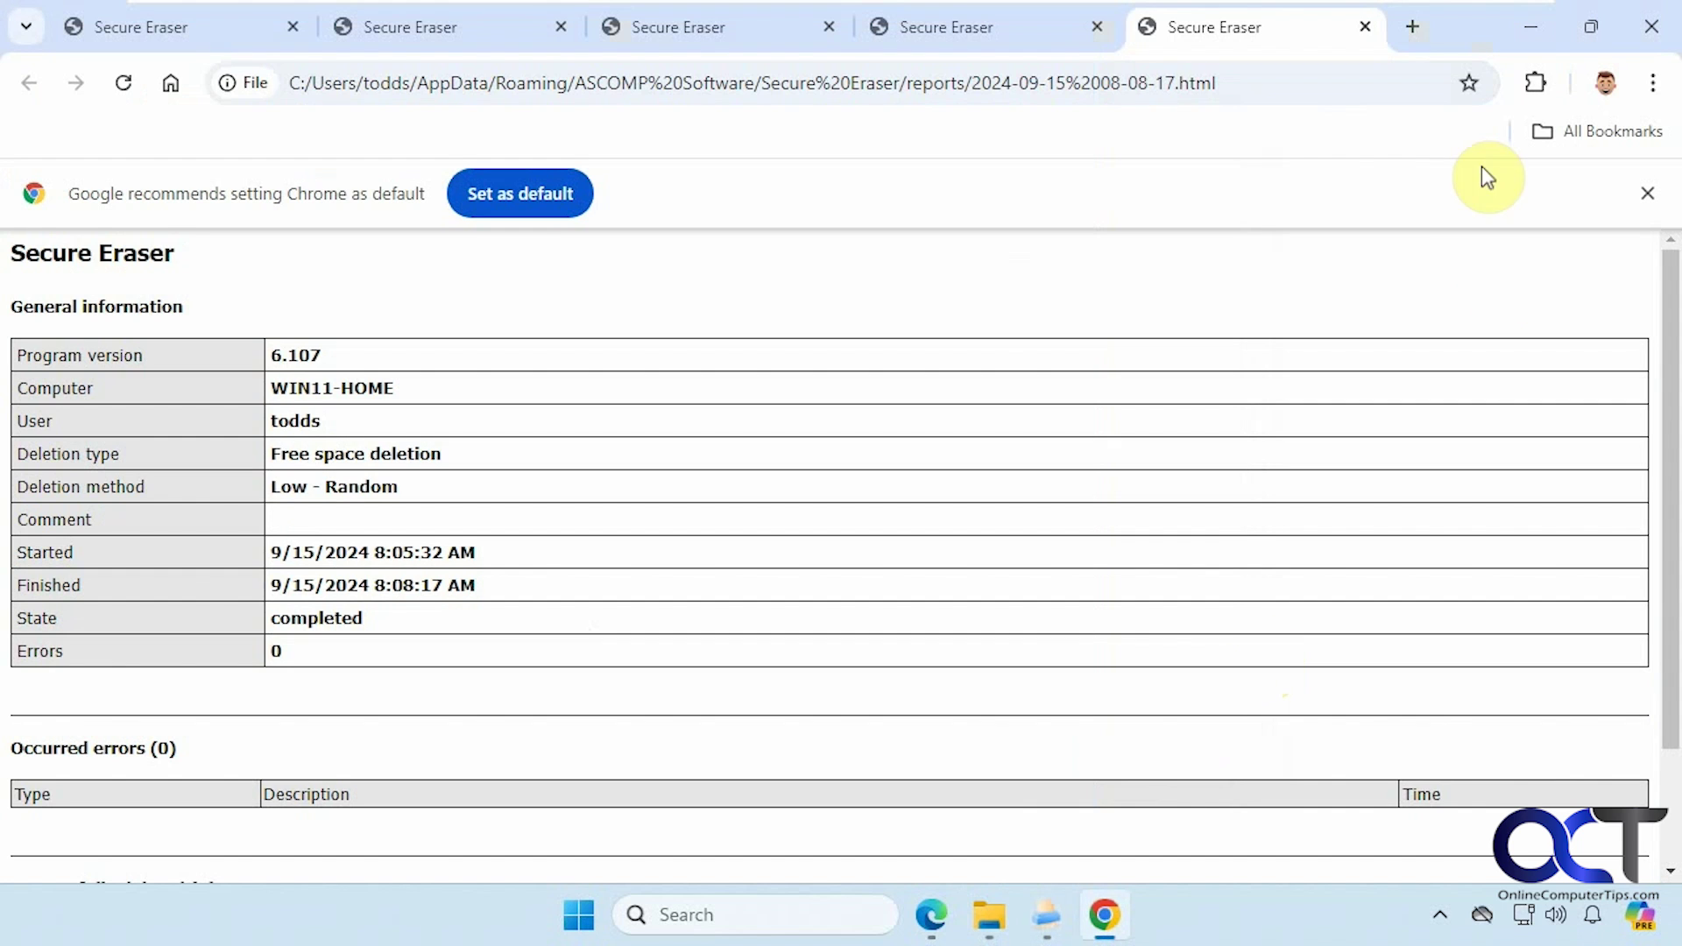
pyautogui.click(1530, 28)
# Step: Verify C: has 50.9 GB free of 79.1 GB, then bring Secure Eraser back to its start page
pyautogui.click(1287, 501)
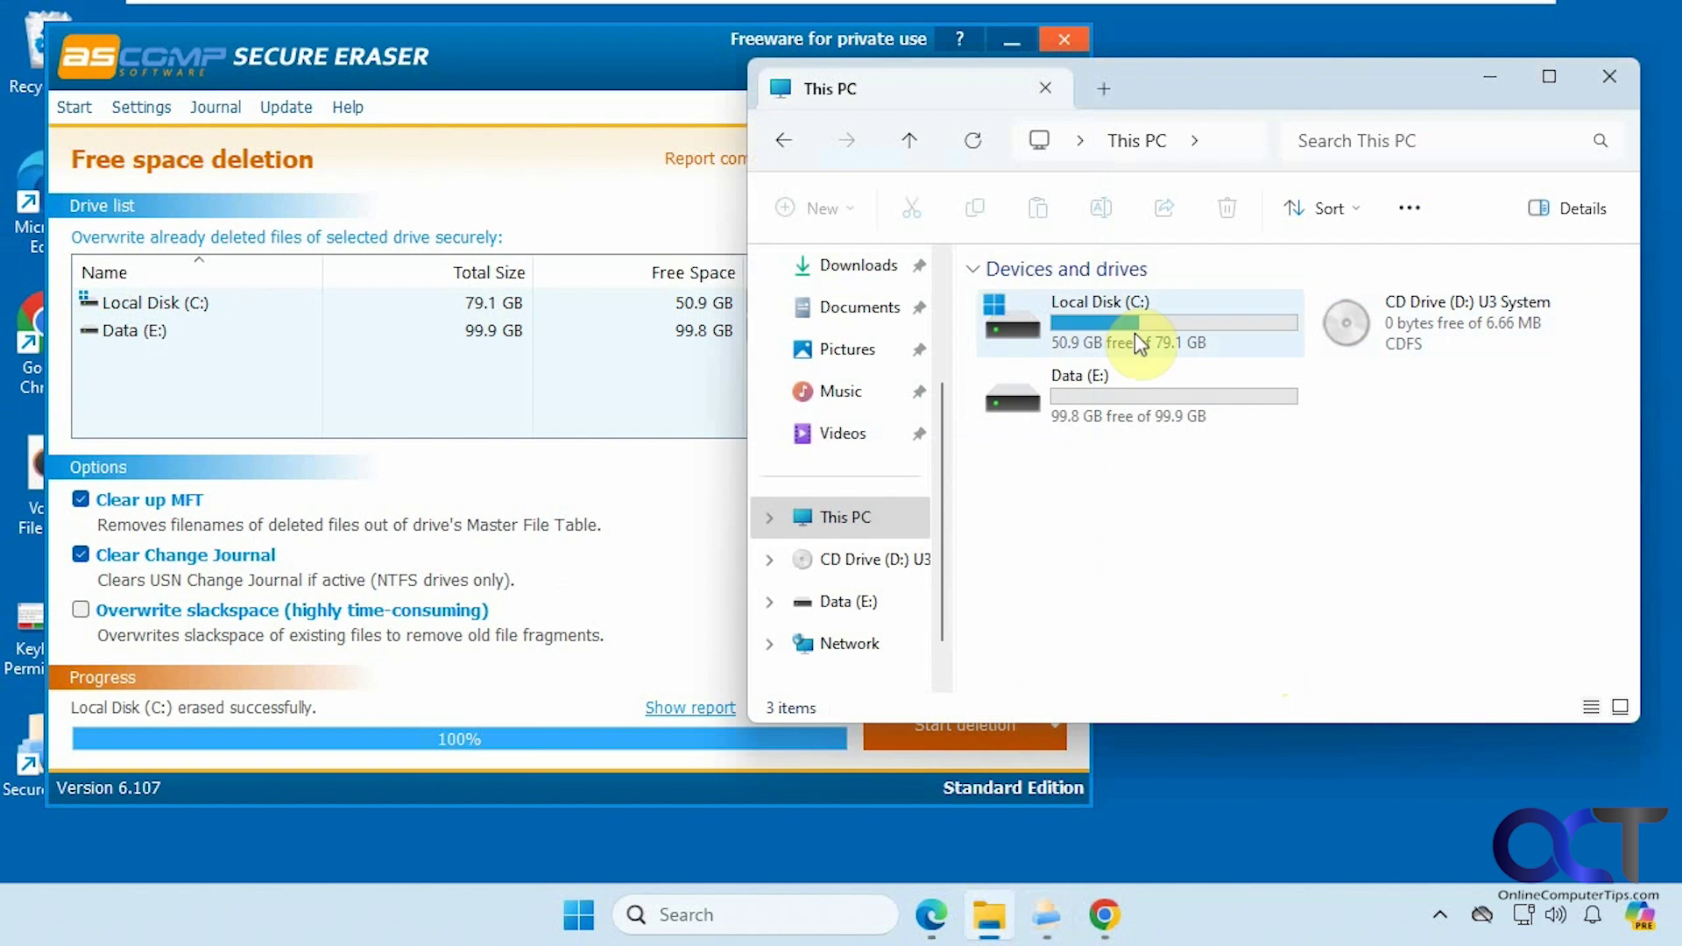
pyautogui.moveTo(1125, 329)
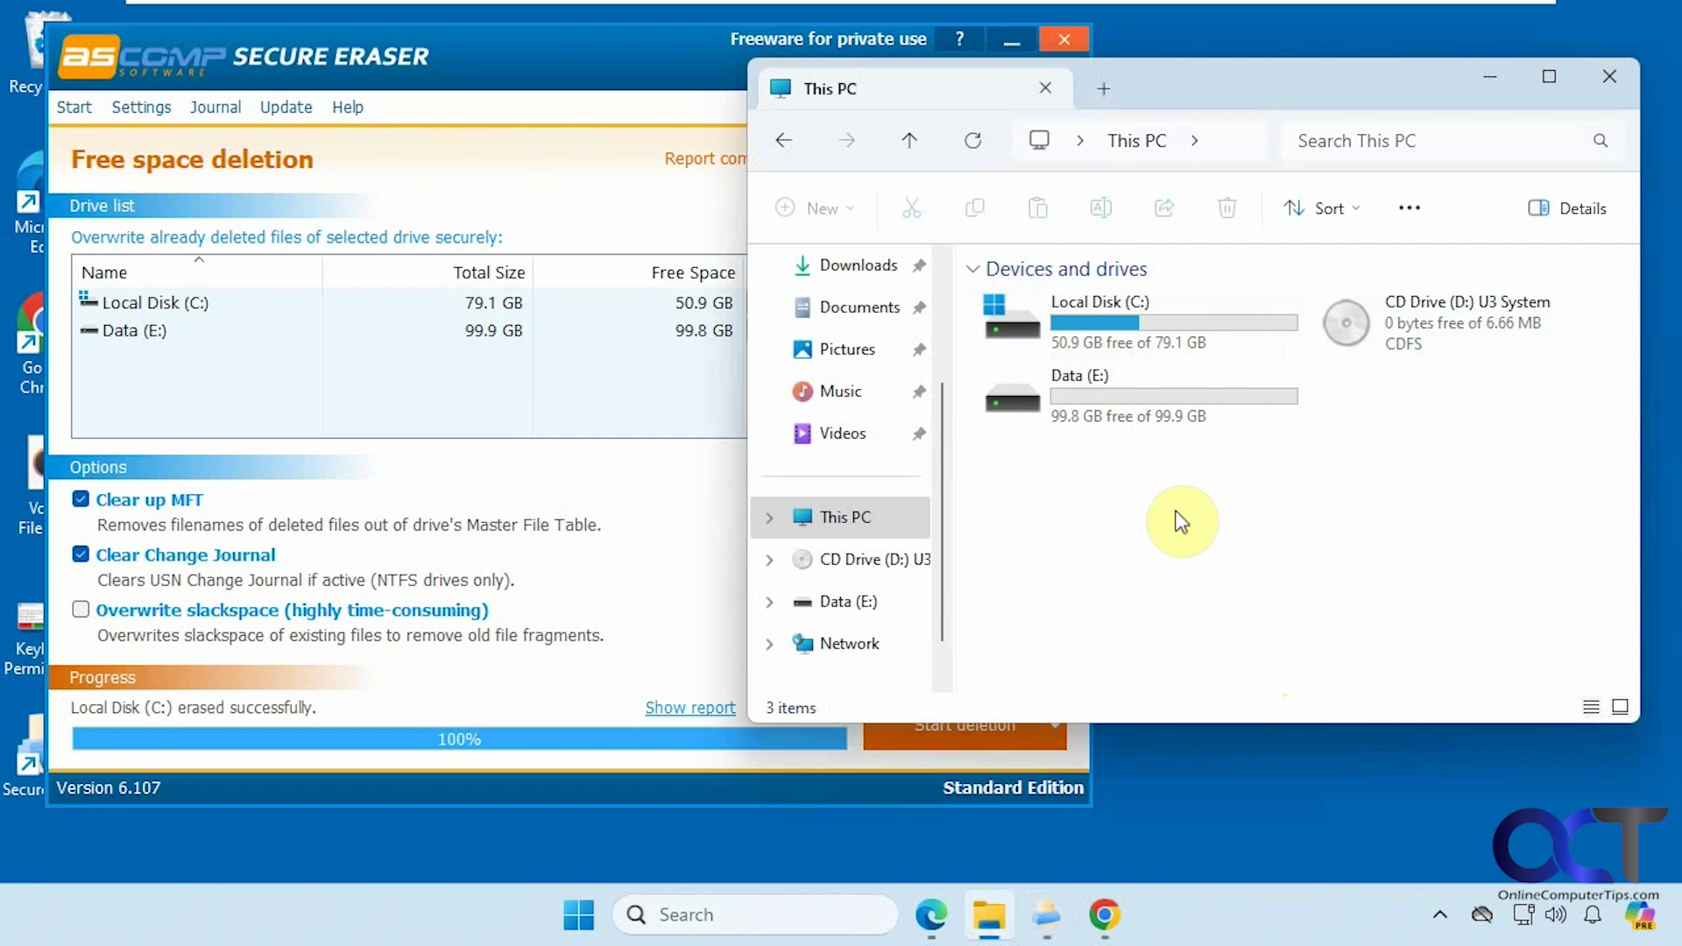
pyautogui.click(1490, 78)
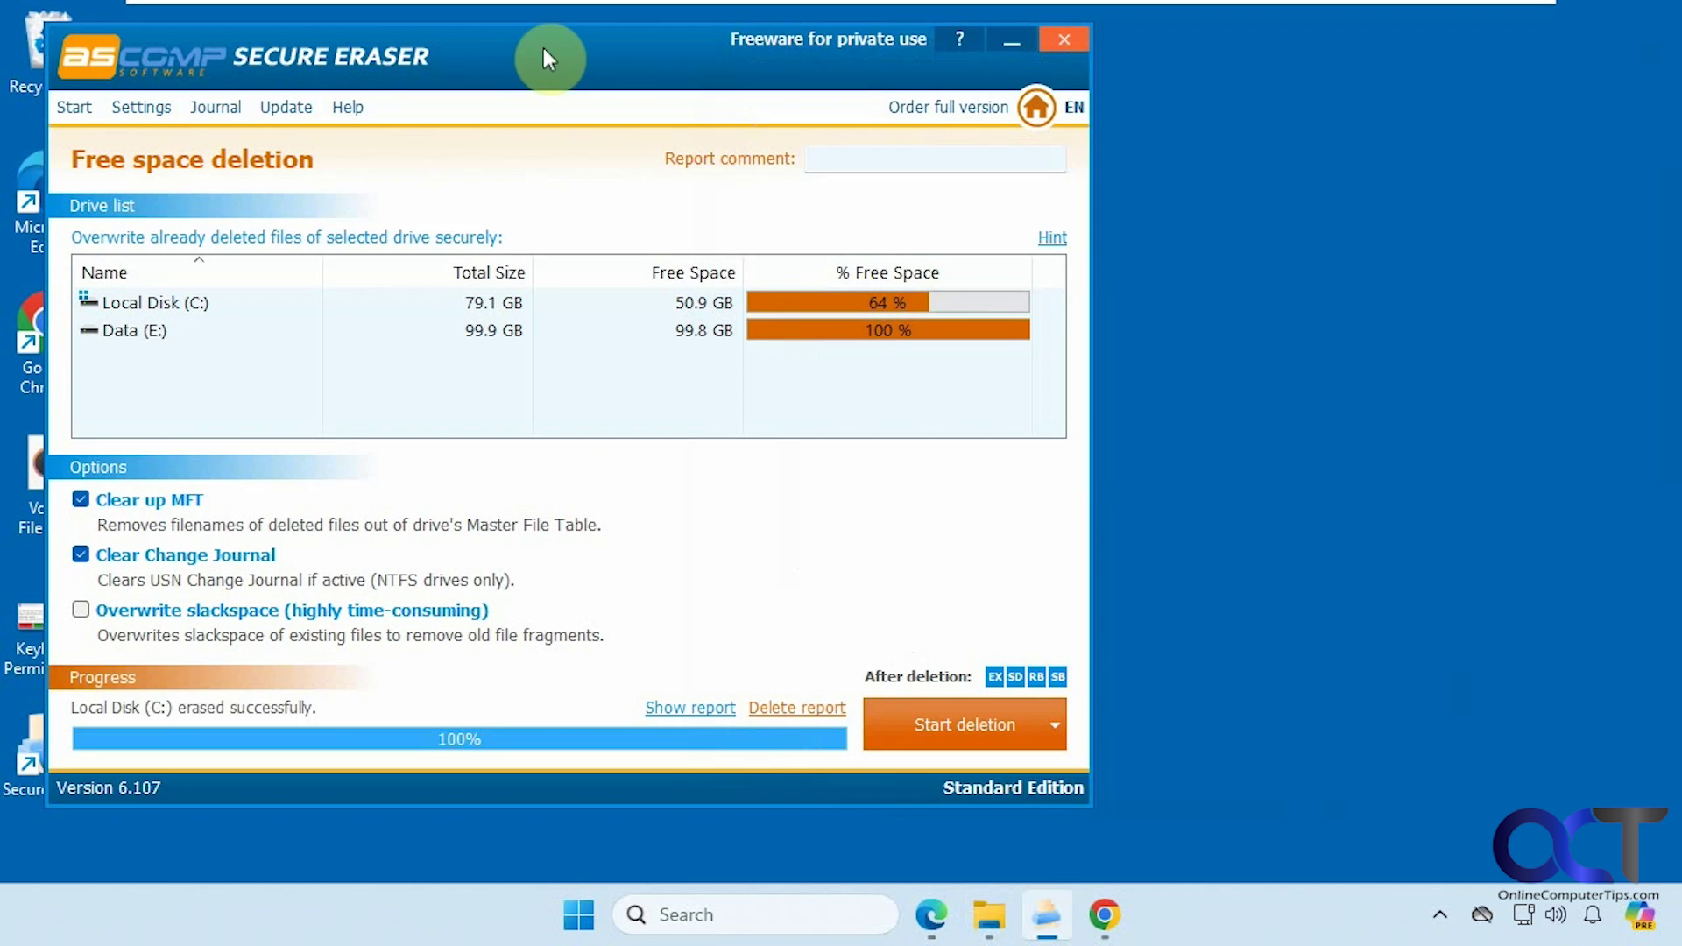
pyautogui.moveTo(543, 51); pyautogui.dragTo(837, 82)
pyautogui.click(364, 134)
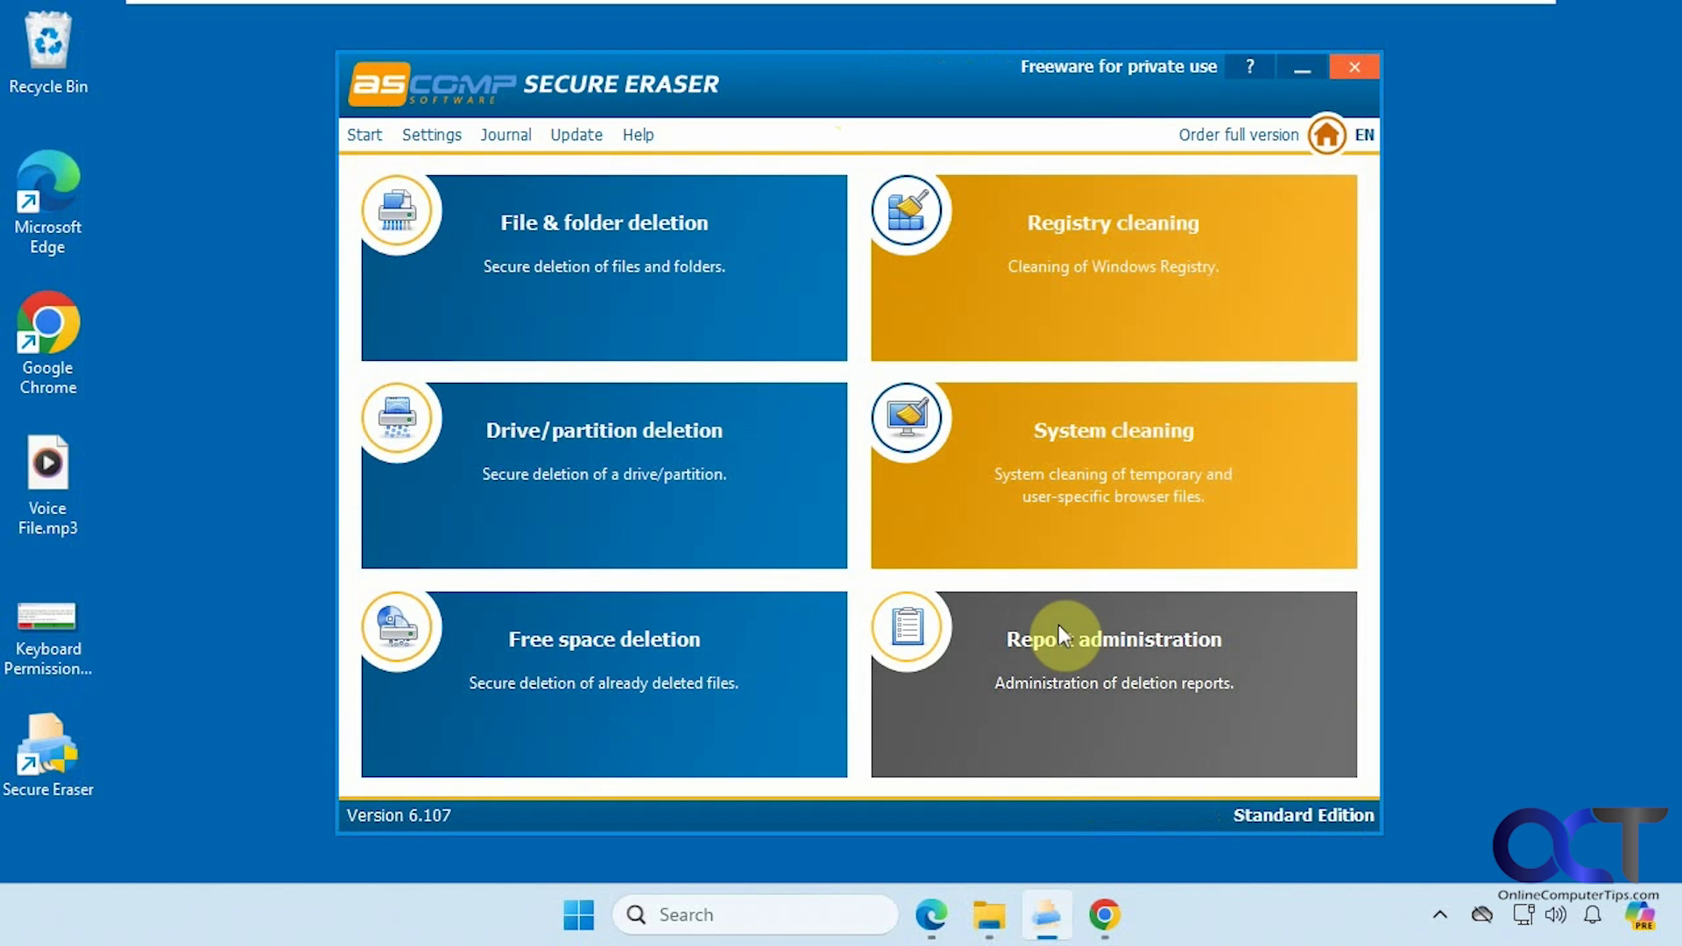
# Step: Shift the Secure Eraser window slightly while its start page stays open
pyautogui.moveTo(758, 95); pyautogui.dragTo(753, 104)
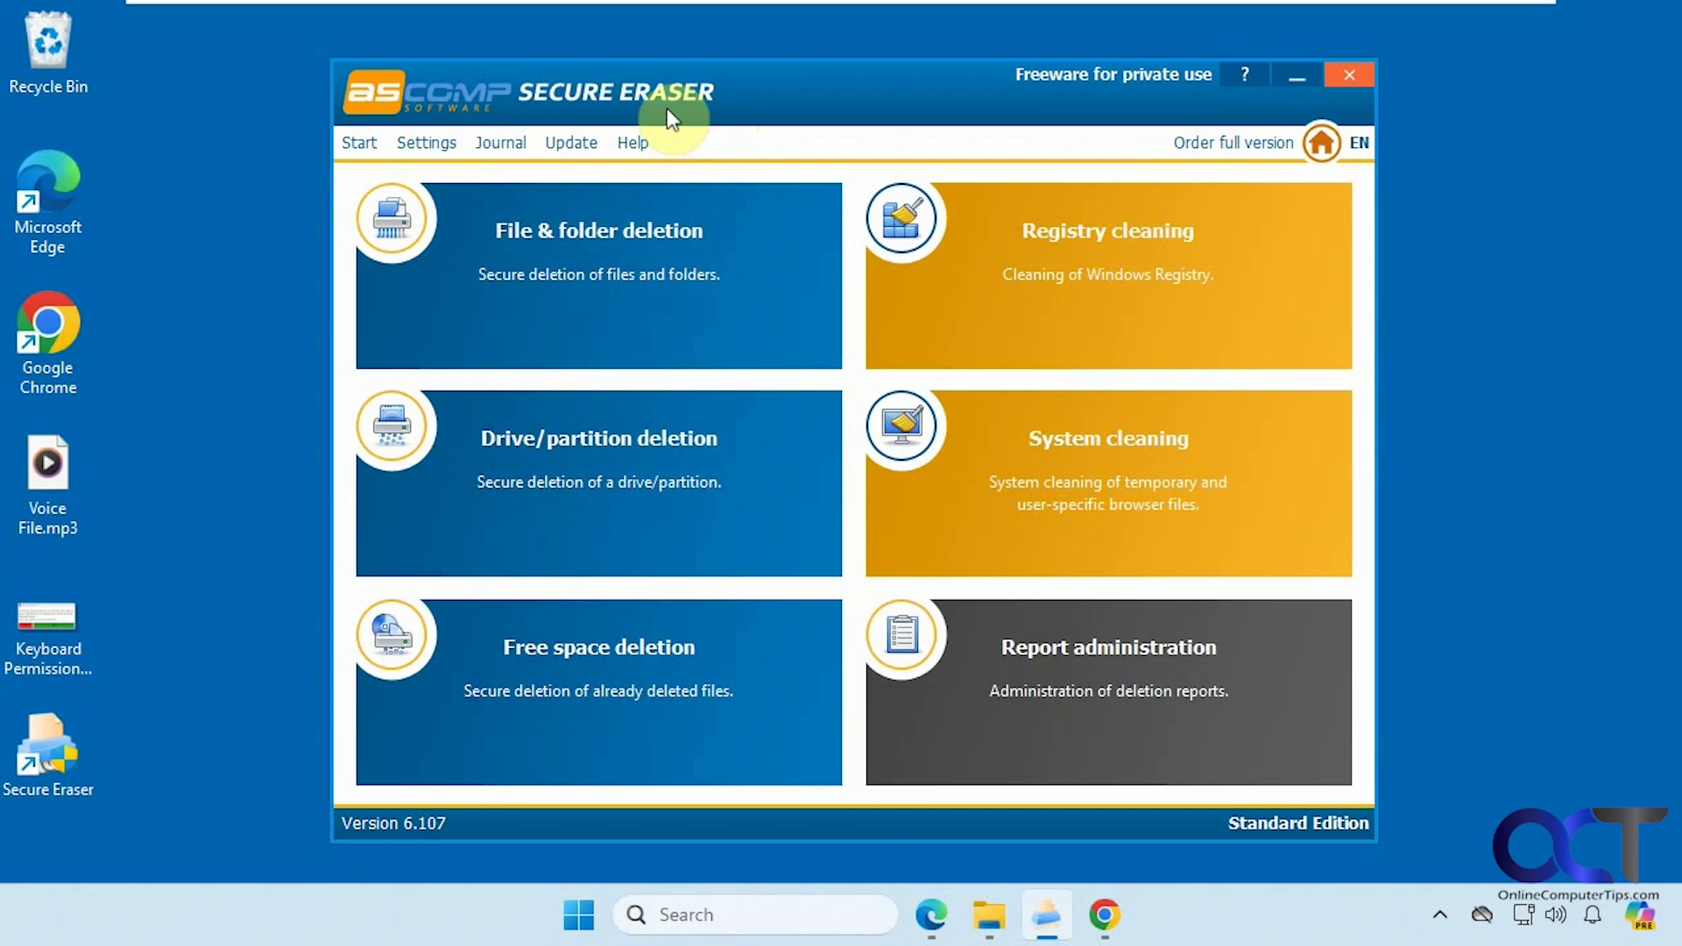
# Step: Keep Normal priority, 1000 journal entries, always-shown reports and the reports output folder, then view the Journal
pyautogui.click(429, 144)
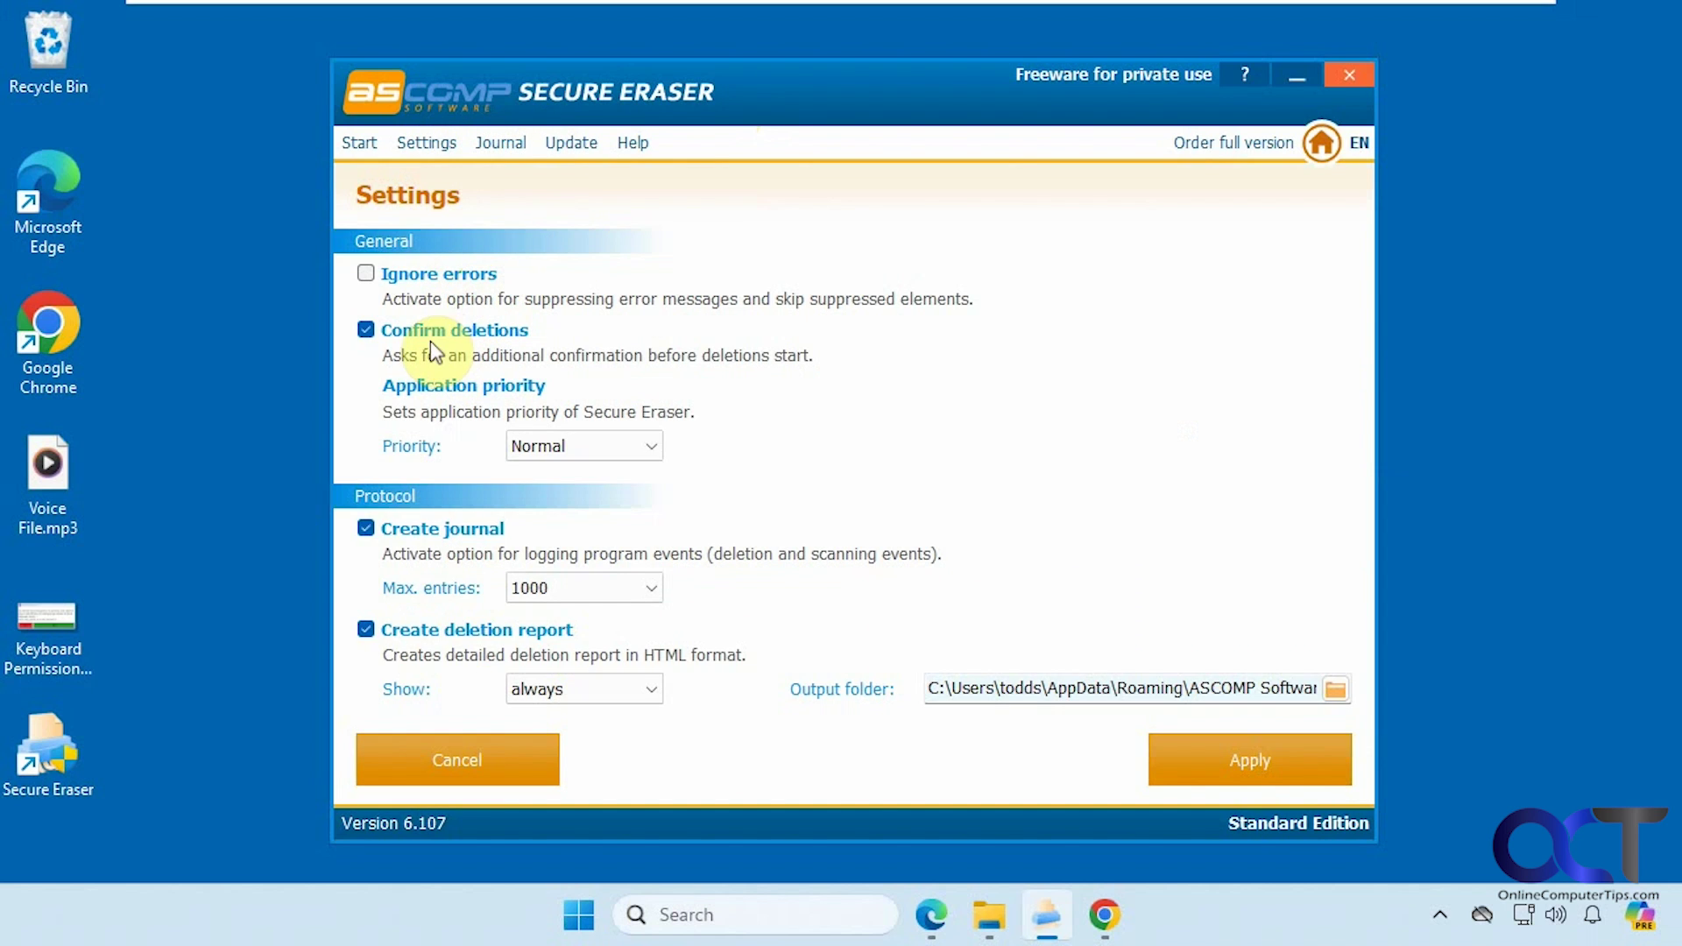
pyautogui.click(653, 453)
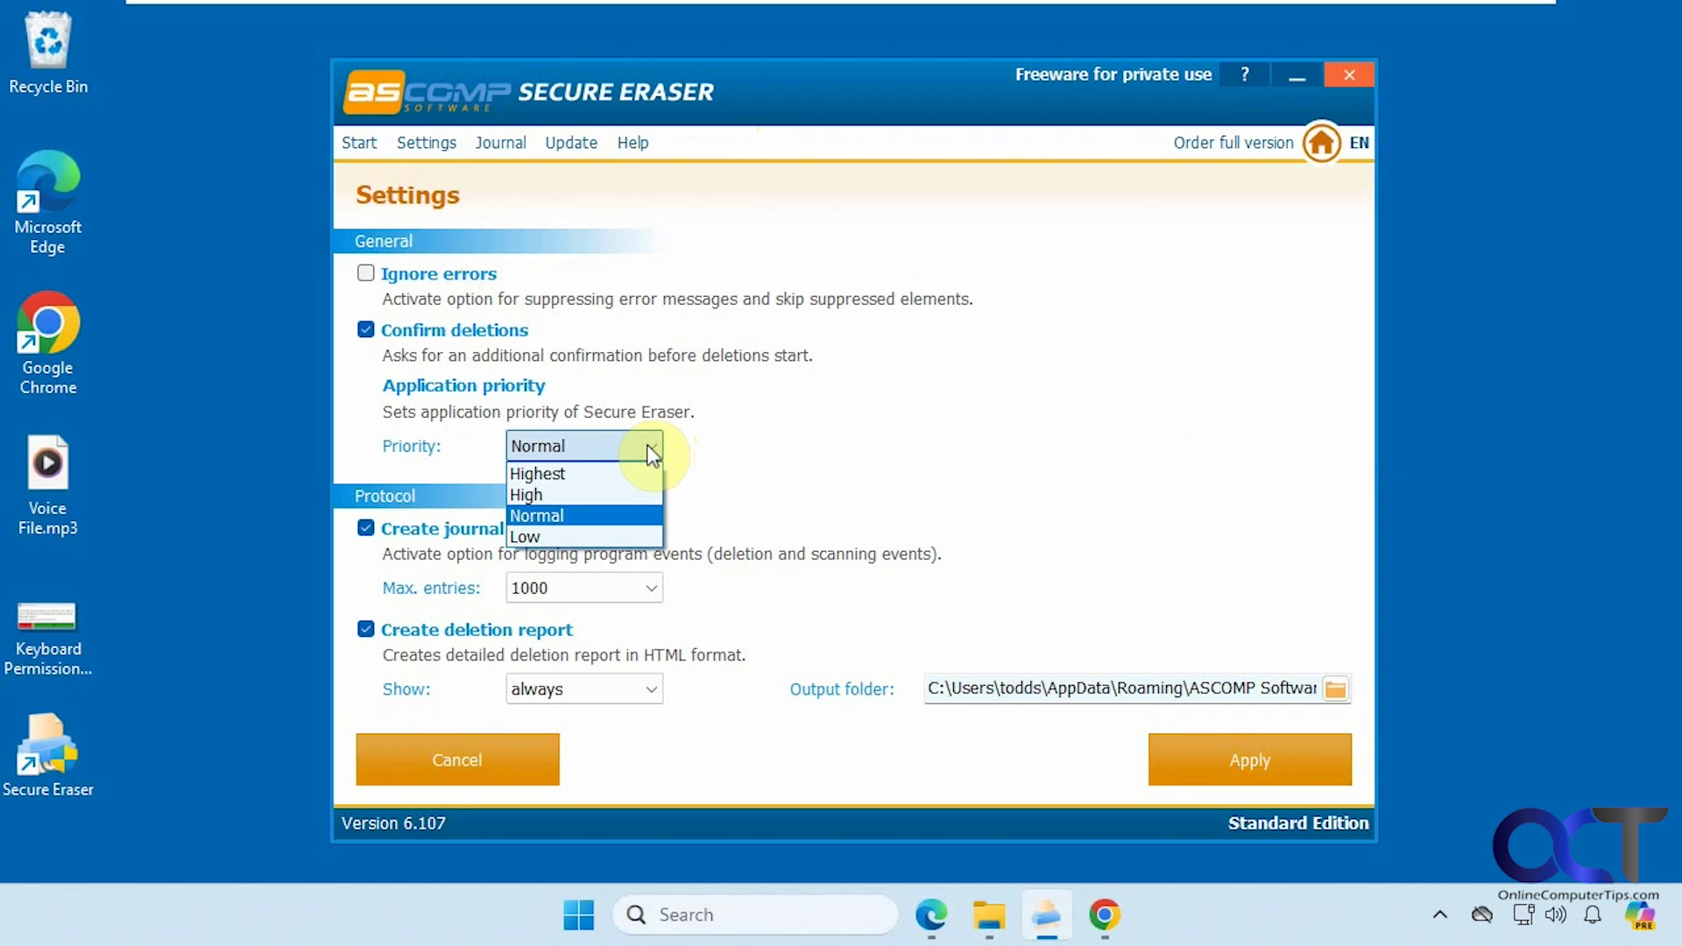
pyautogui.click(652, 453)
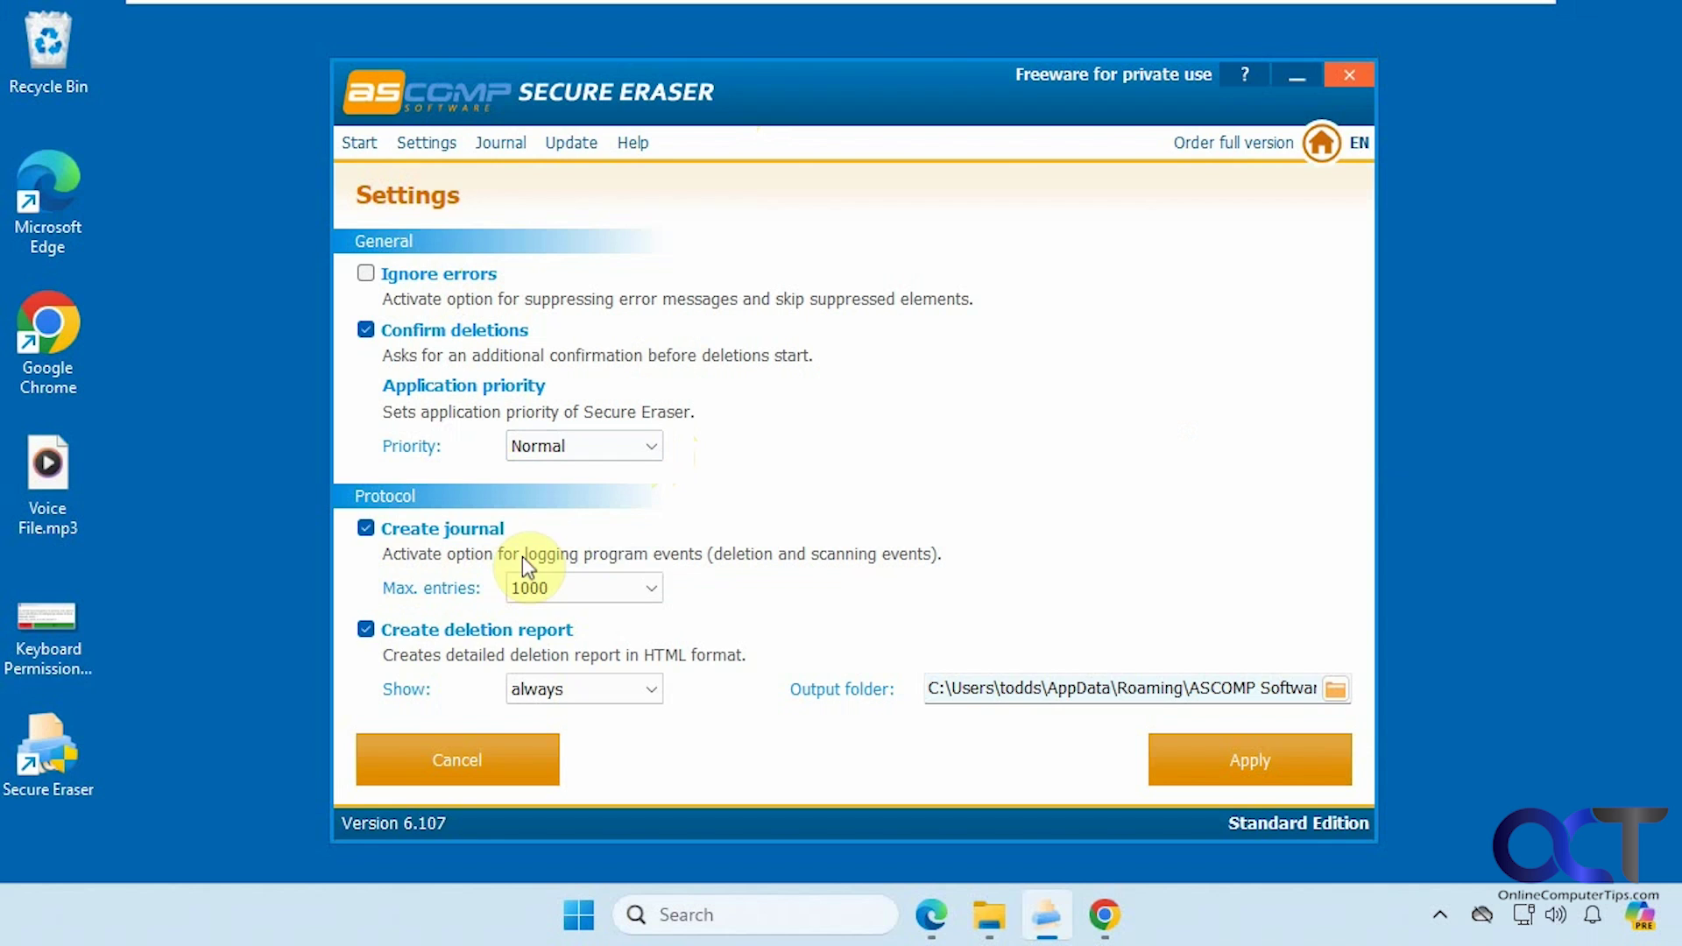
pyautogui.click(649, 588)
pyautogui.click(649, 590)
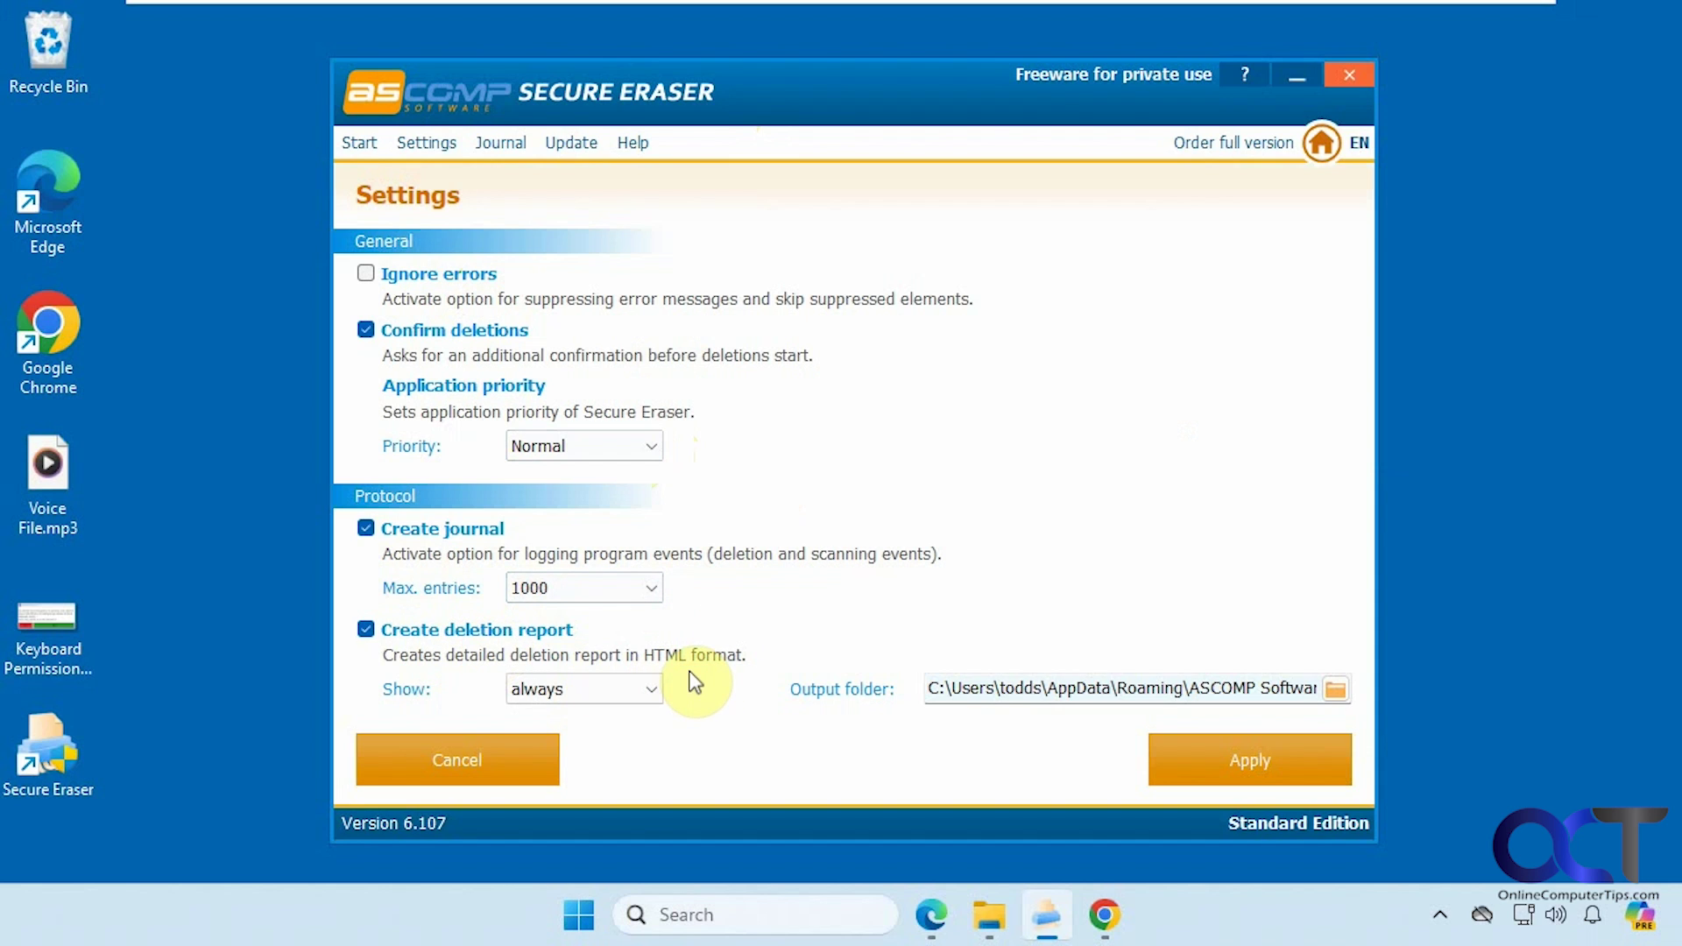
pyautogui.click(650, 690)
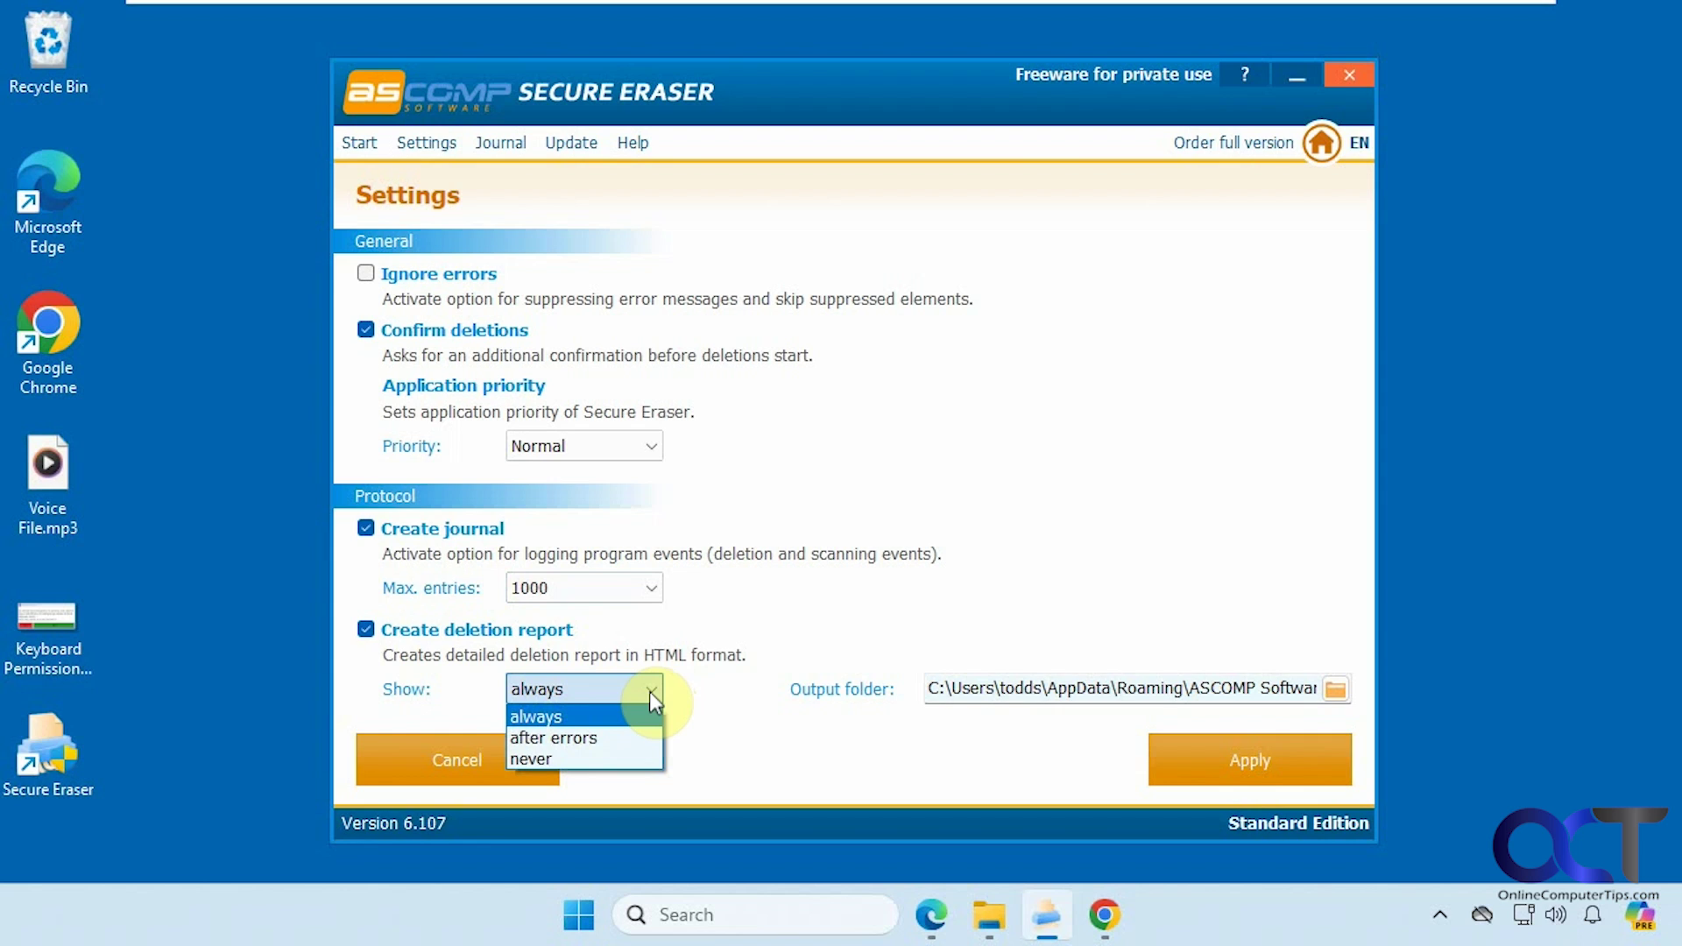
pyautogui.click(649, 691)
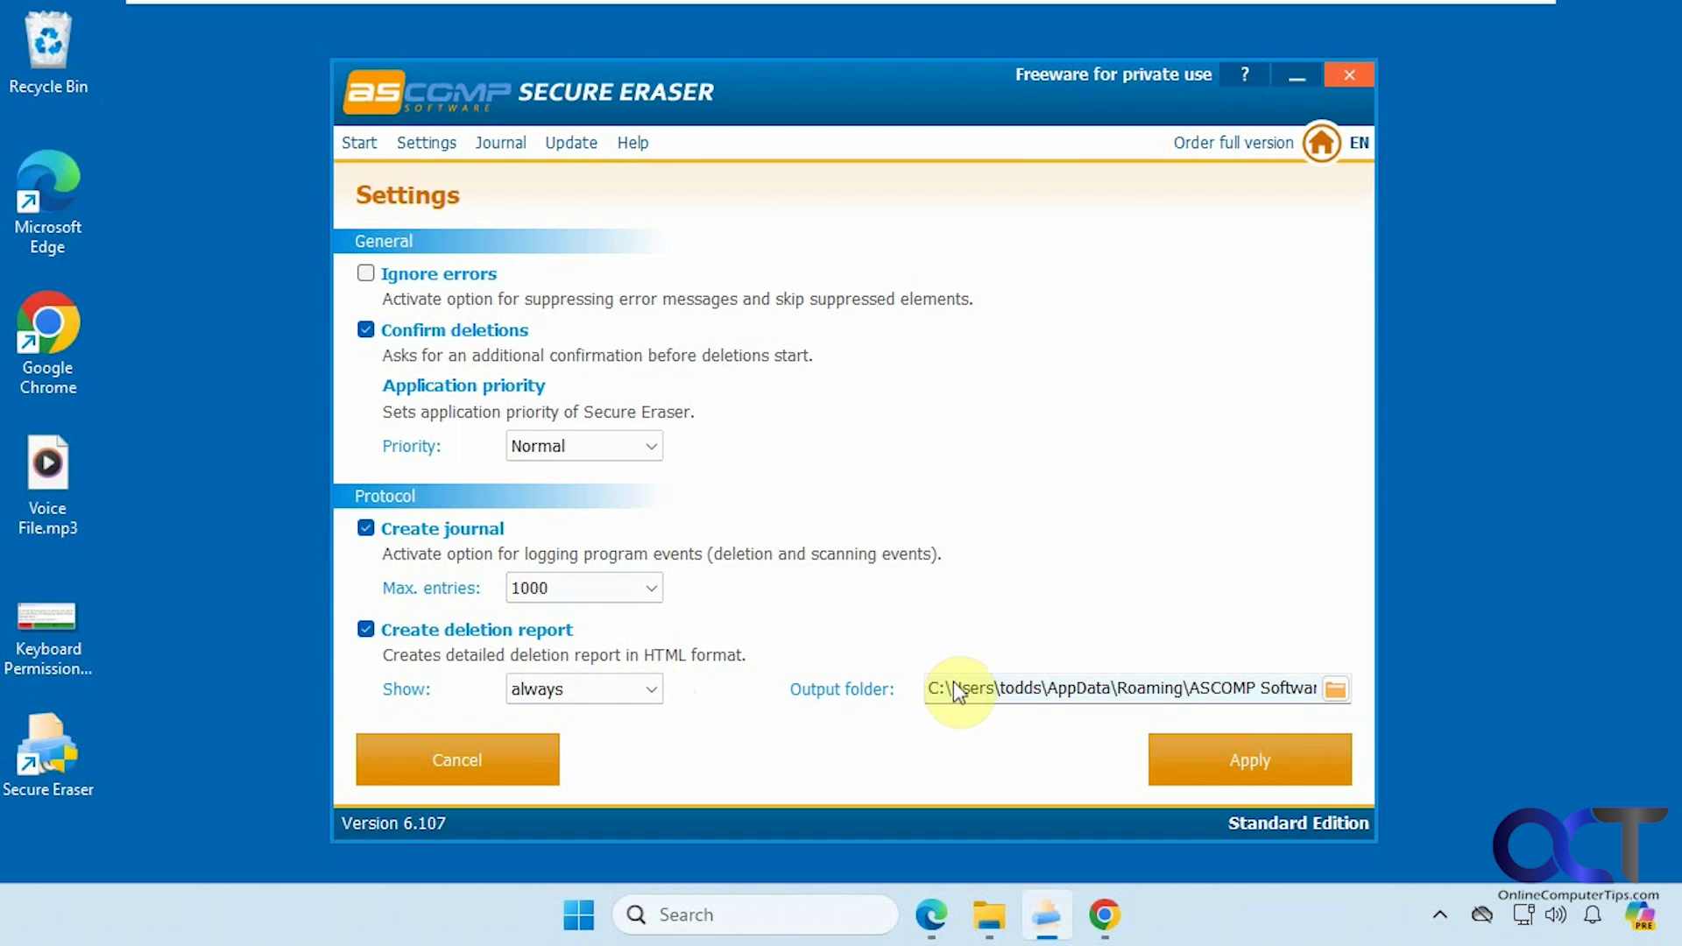
pyautogui.click(1335, 690)
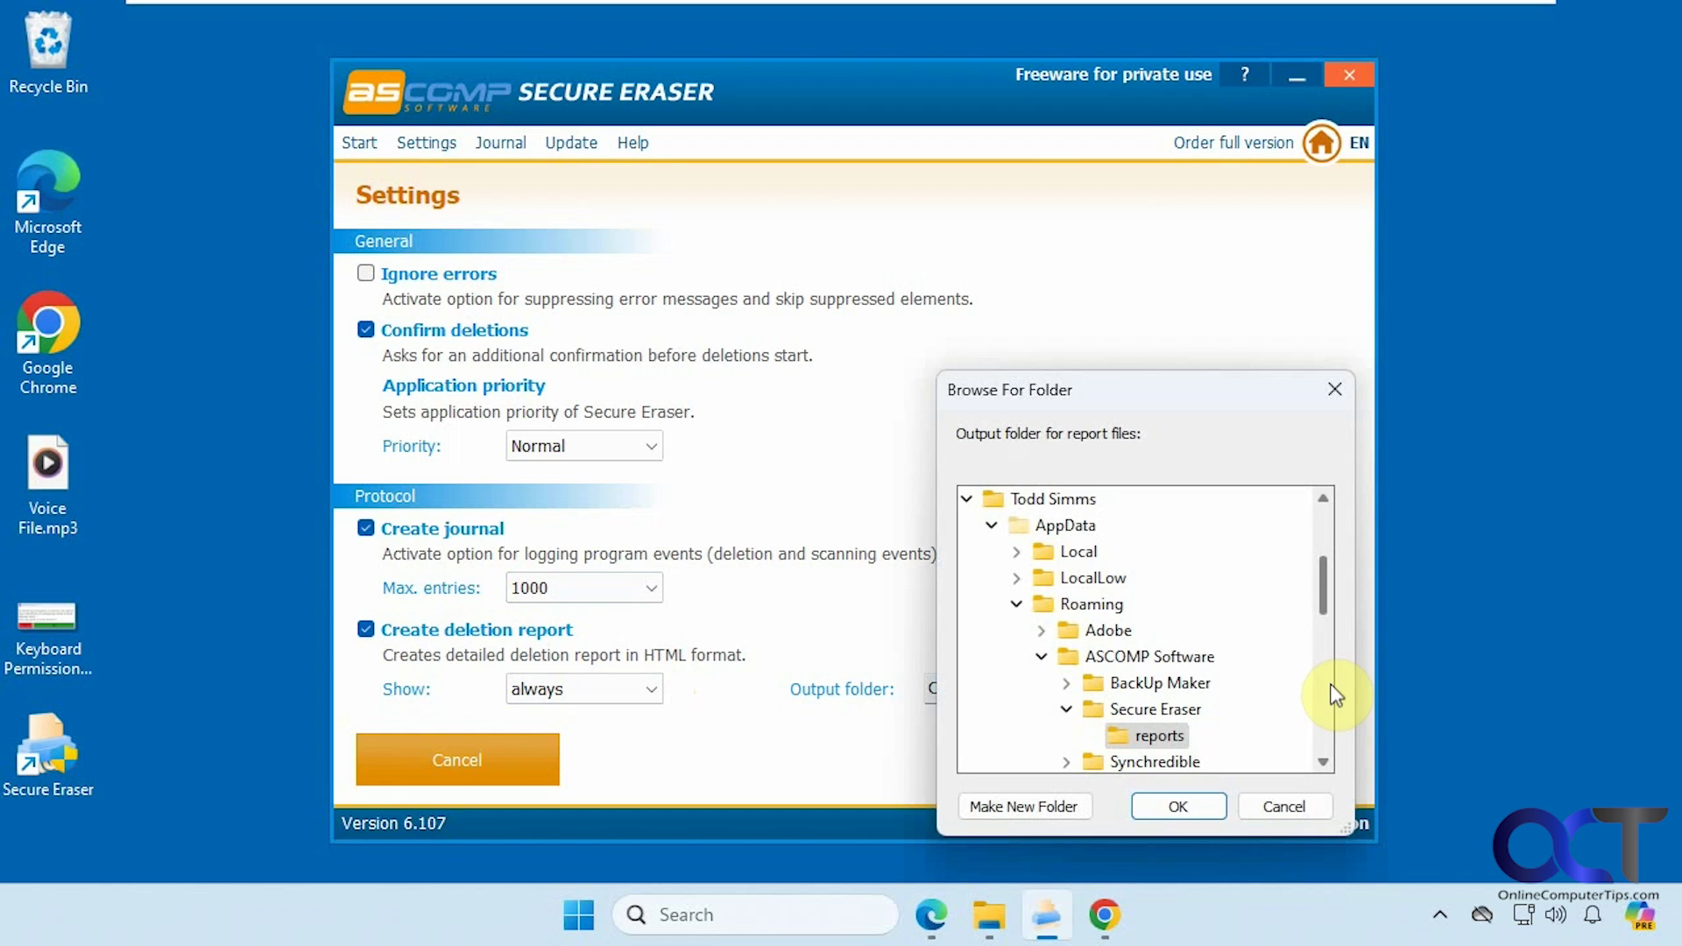
pyautogui.click(1201, 804)
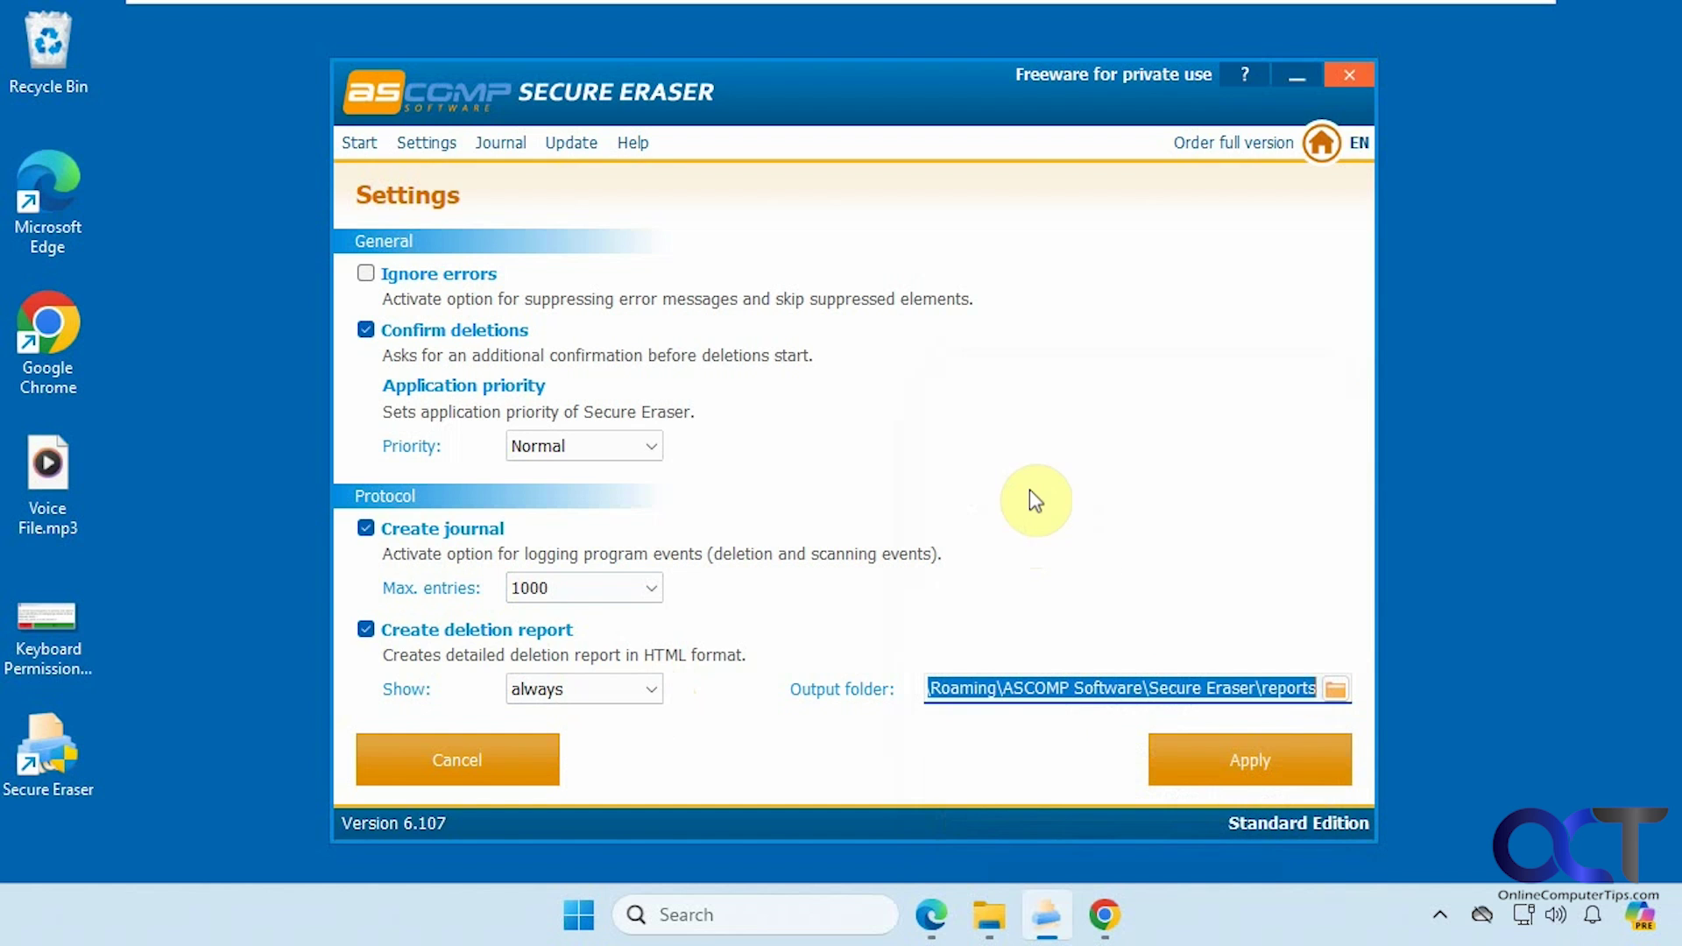
pyautogui.click(499, 148)
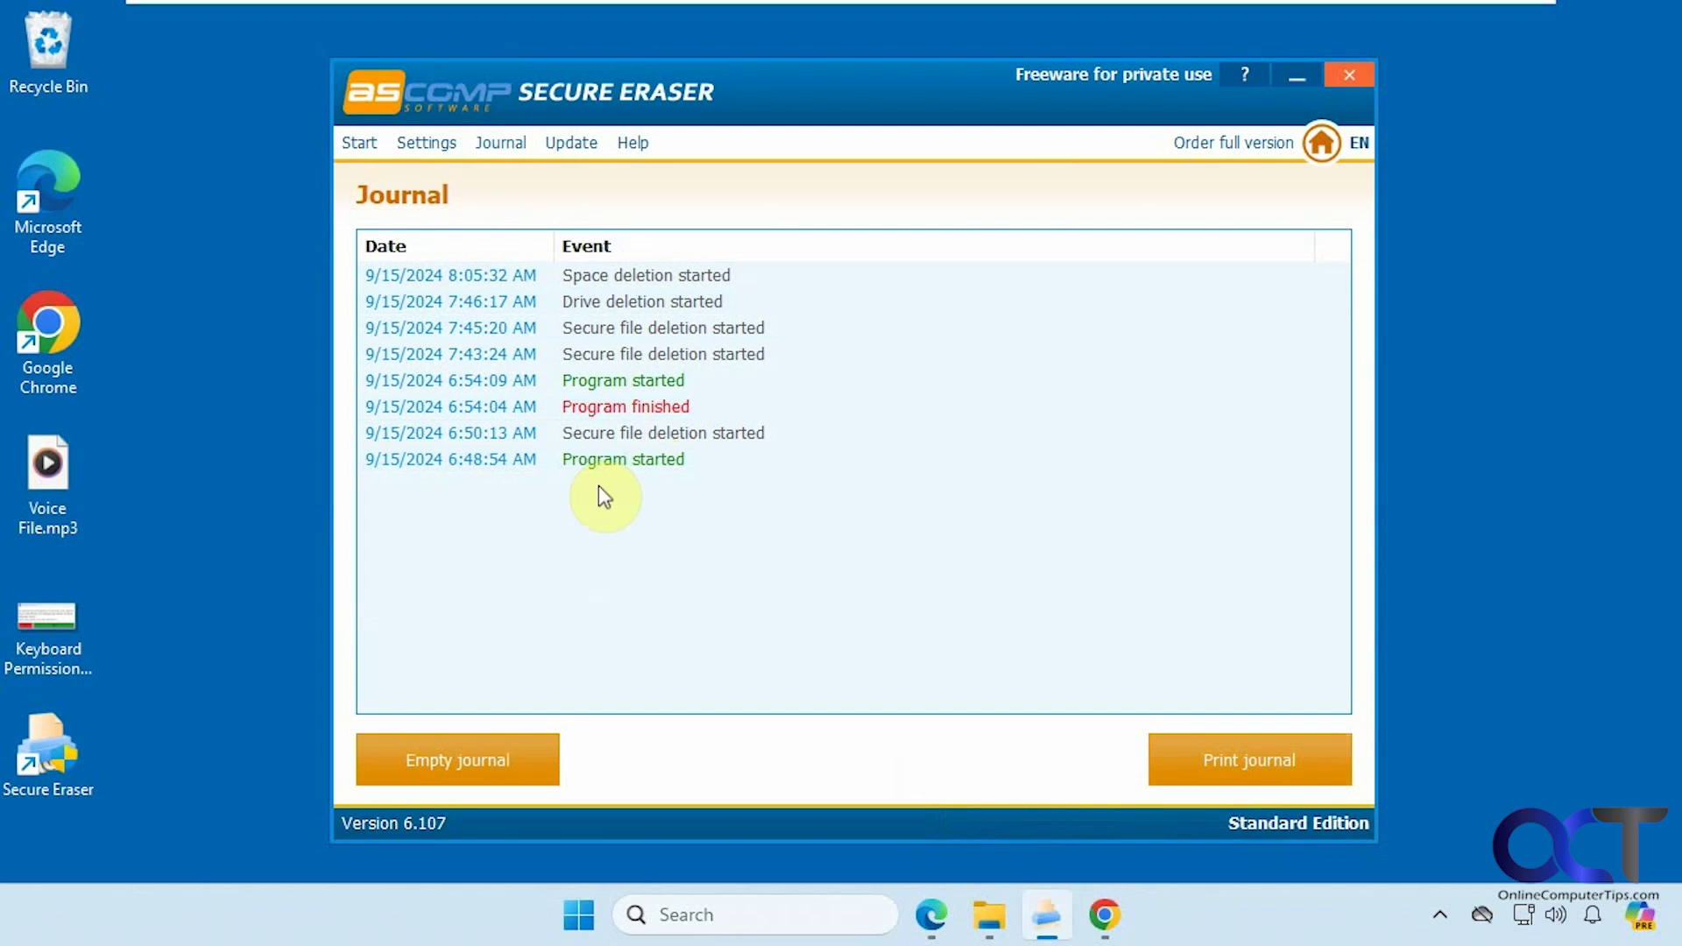
# Step: Confirm version 6.107 is the latest in Update, then return to the start page
pyautogui.click(574, 145)
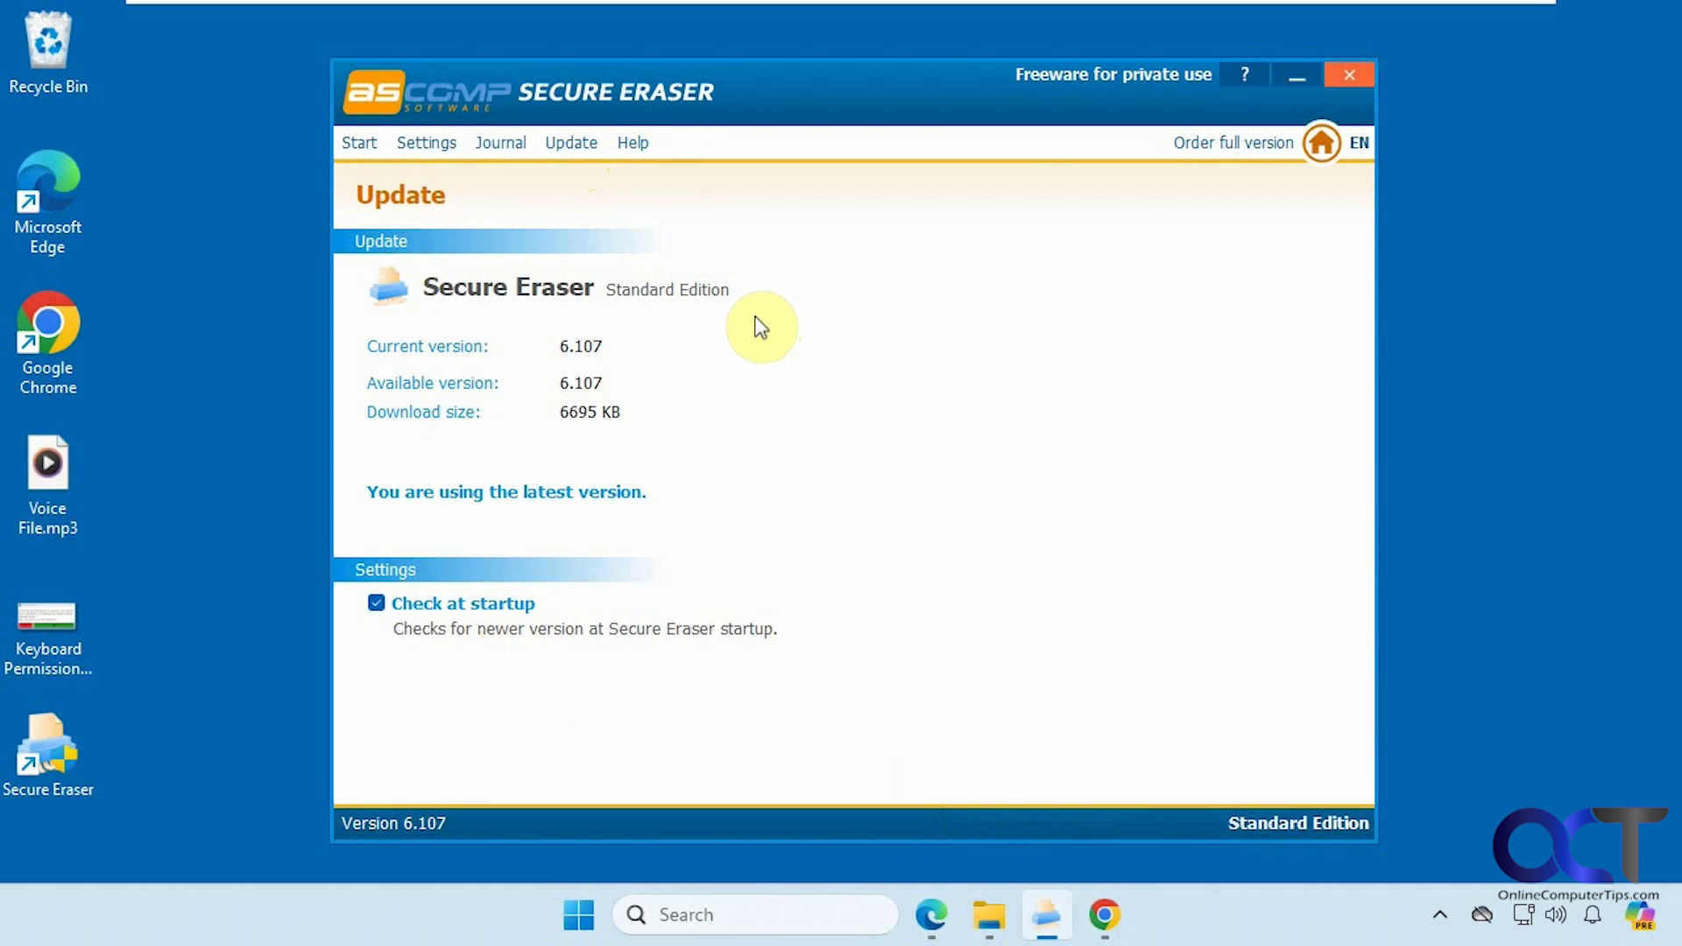
pyautogui.click(369, 142)
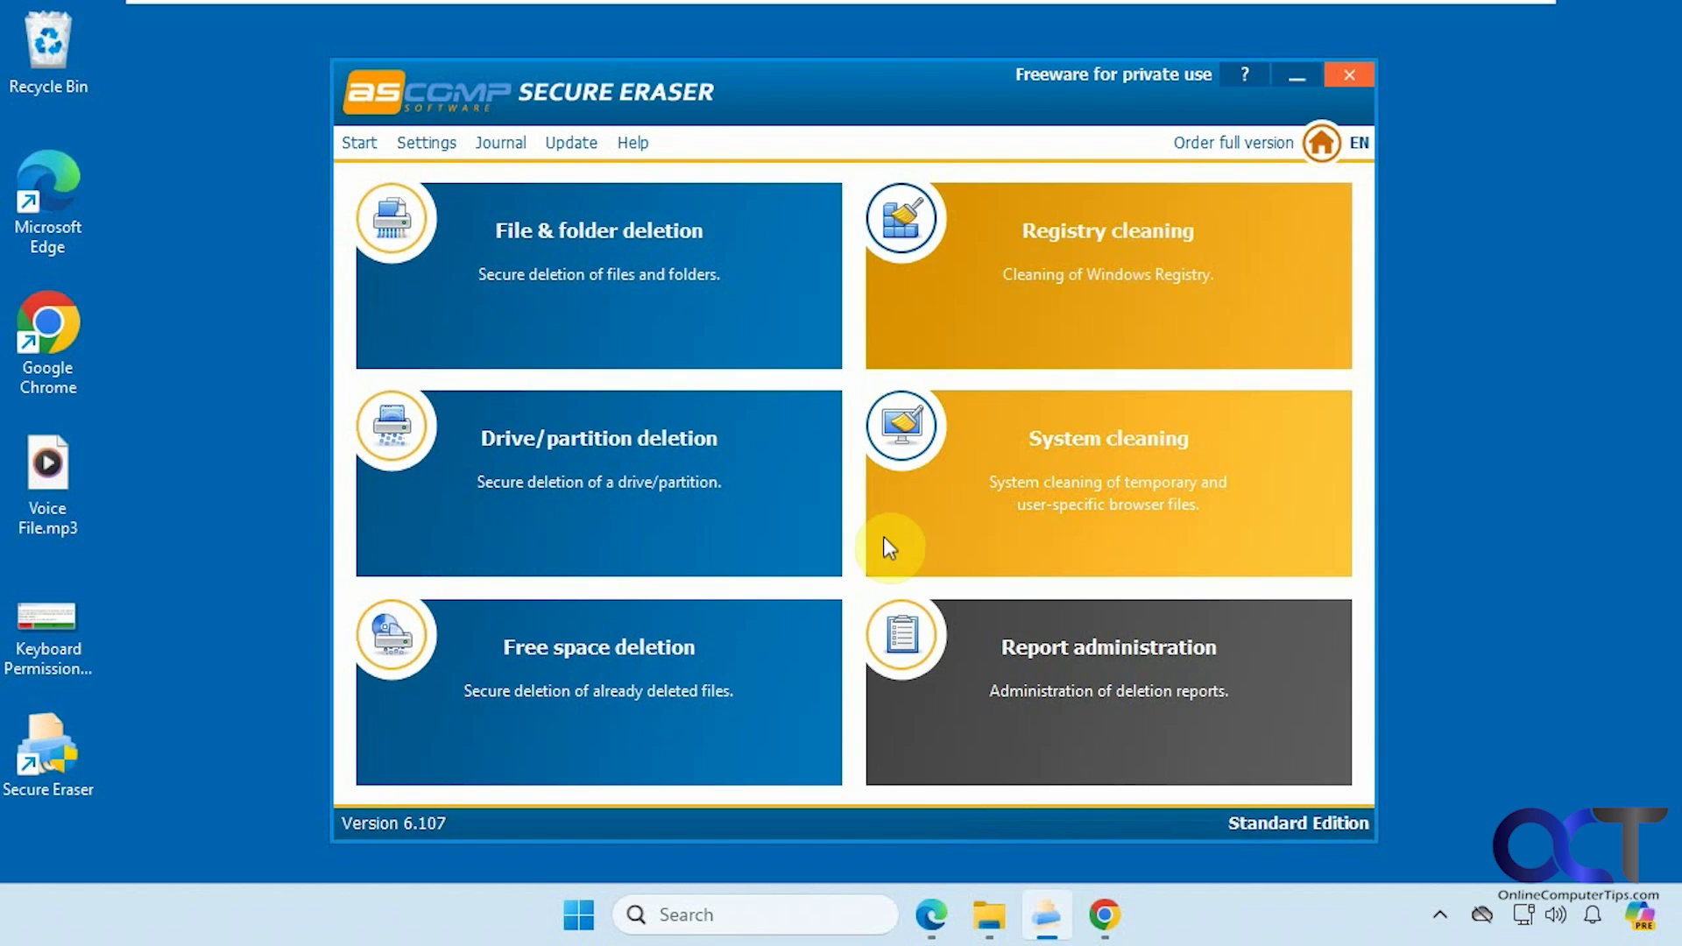
pyautogui.click(785, 505)
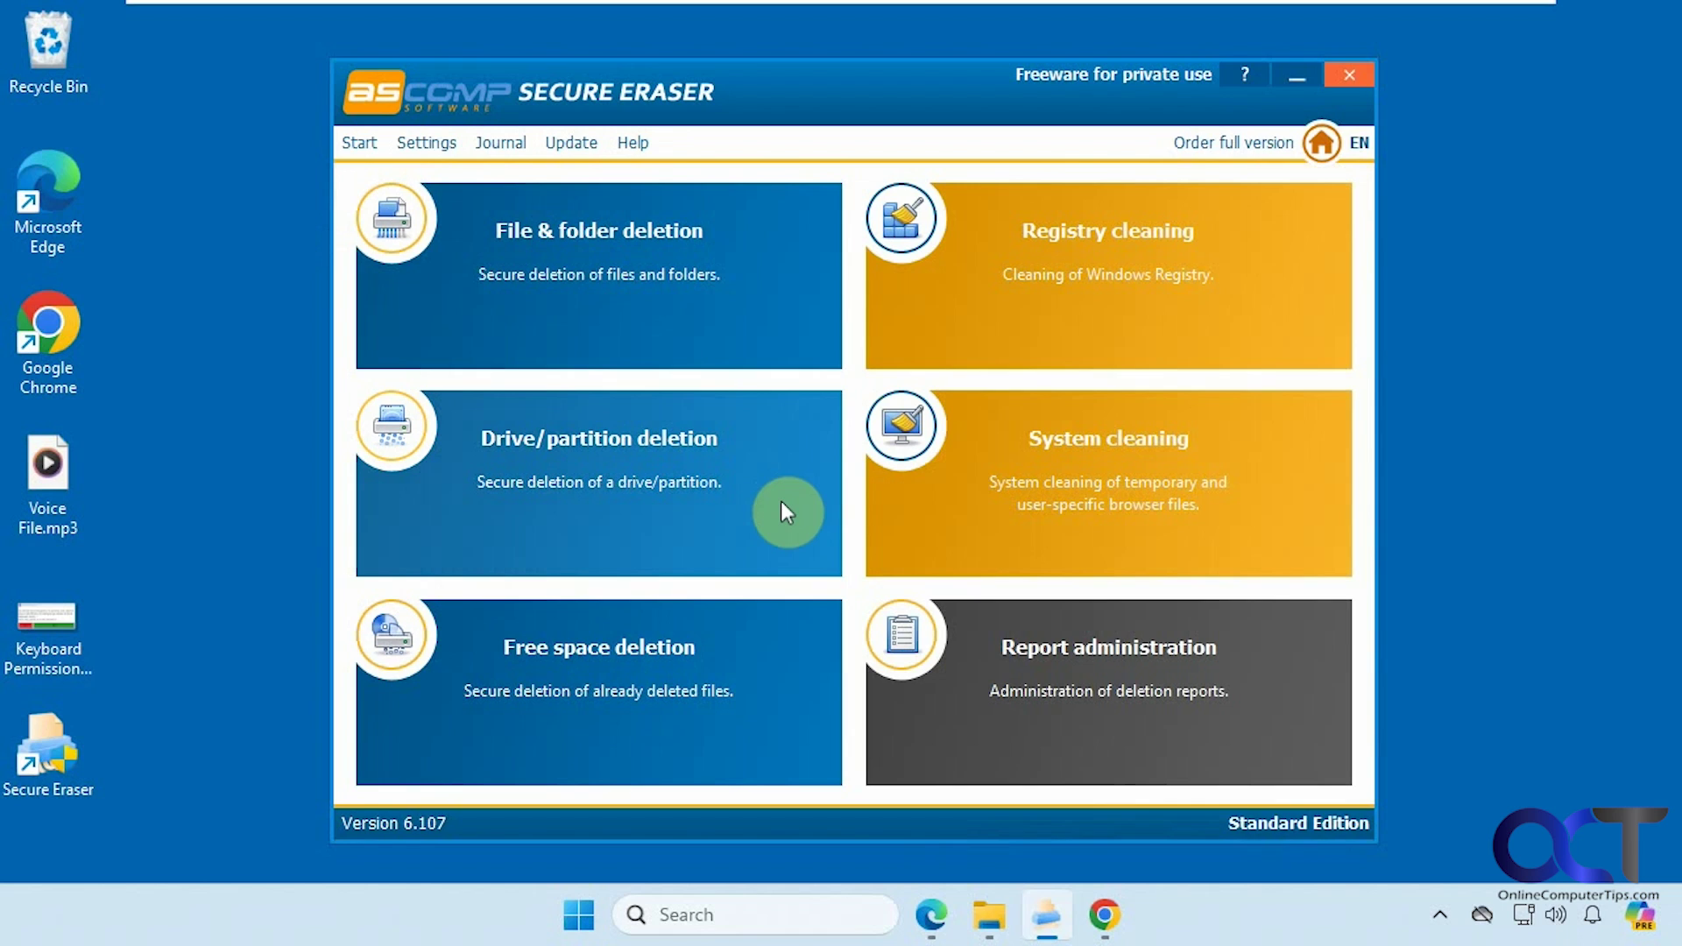